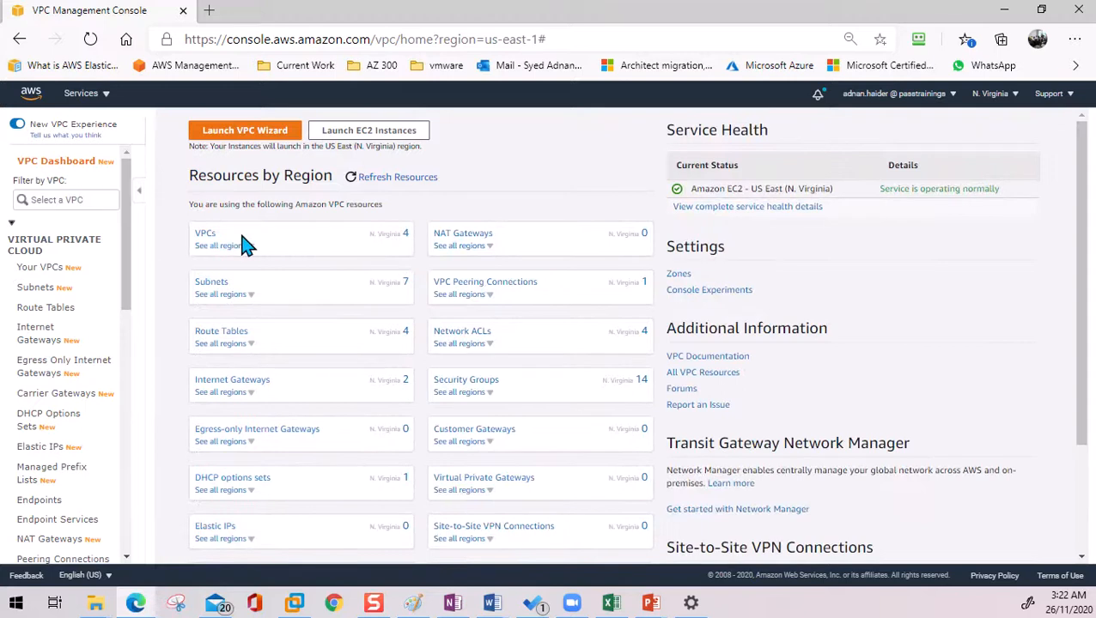
- Open the list of VPCs and select the next-vpc-db-spoke VPC with the IPv4 CIDR 12.0.0.0/16
click(207, 238)
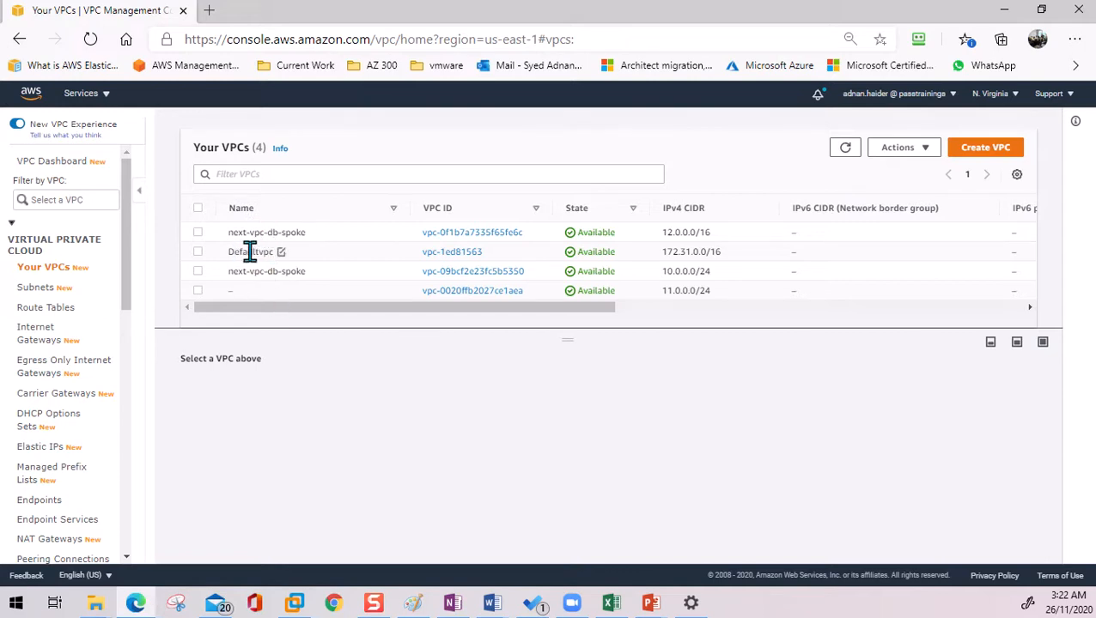
click(198, 233)
click(198, 272)
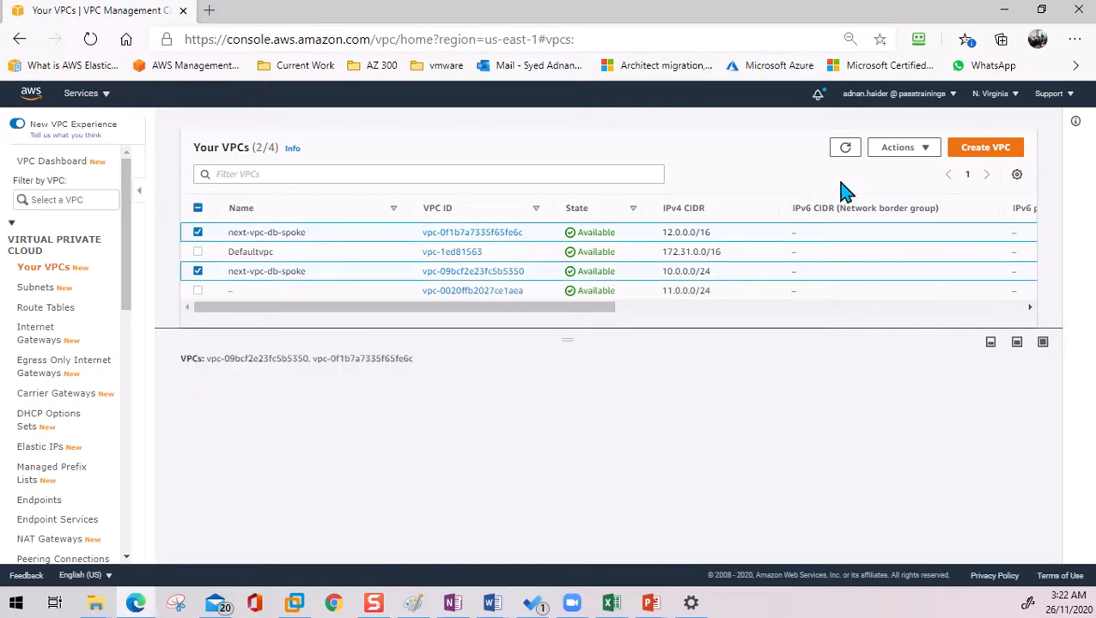
click(926, 149)
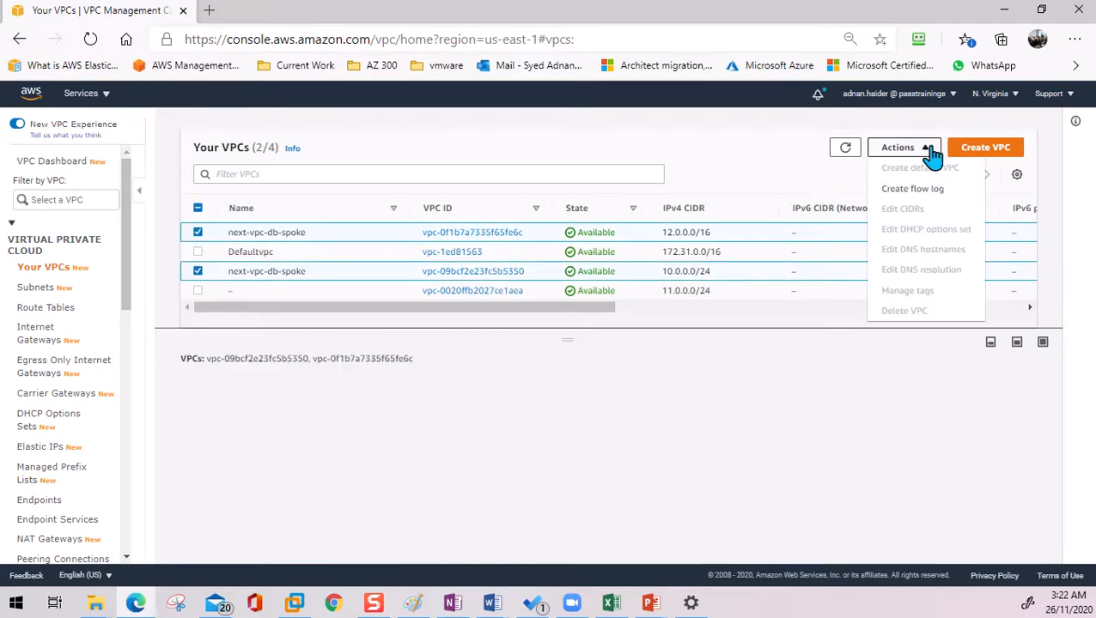
click(679, 412)
click(199, 272)
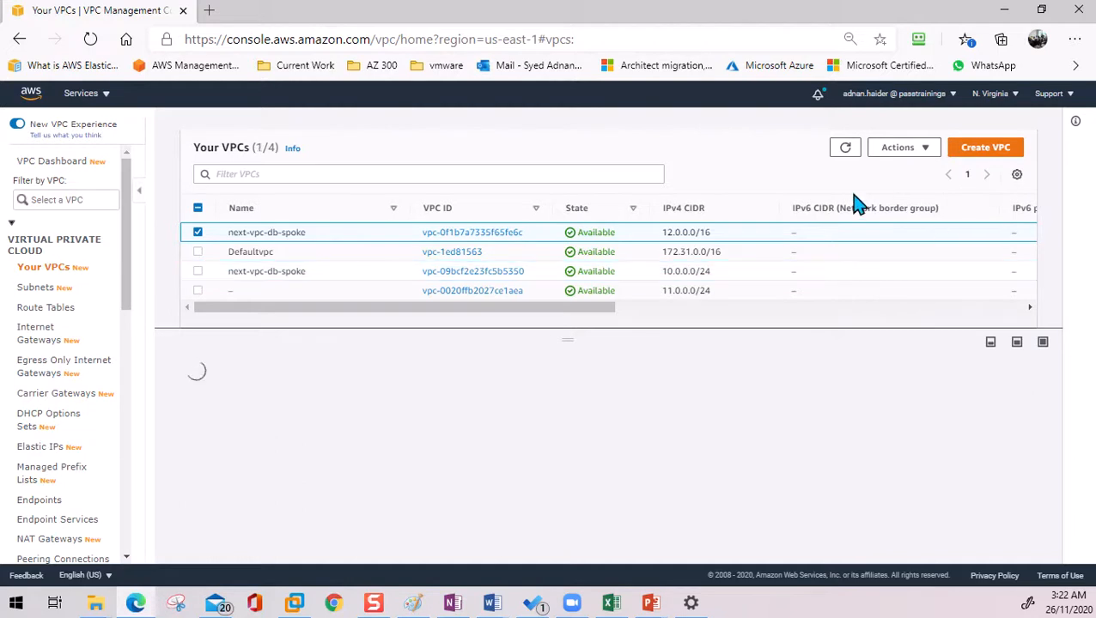
- Delete the selected next-vpc-db-spoke VPC, confirming the deletion with the word "delete"
click(916, 148)
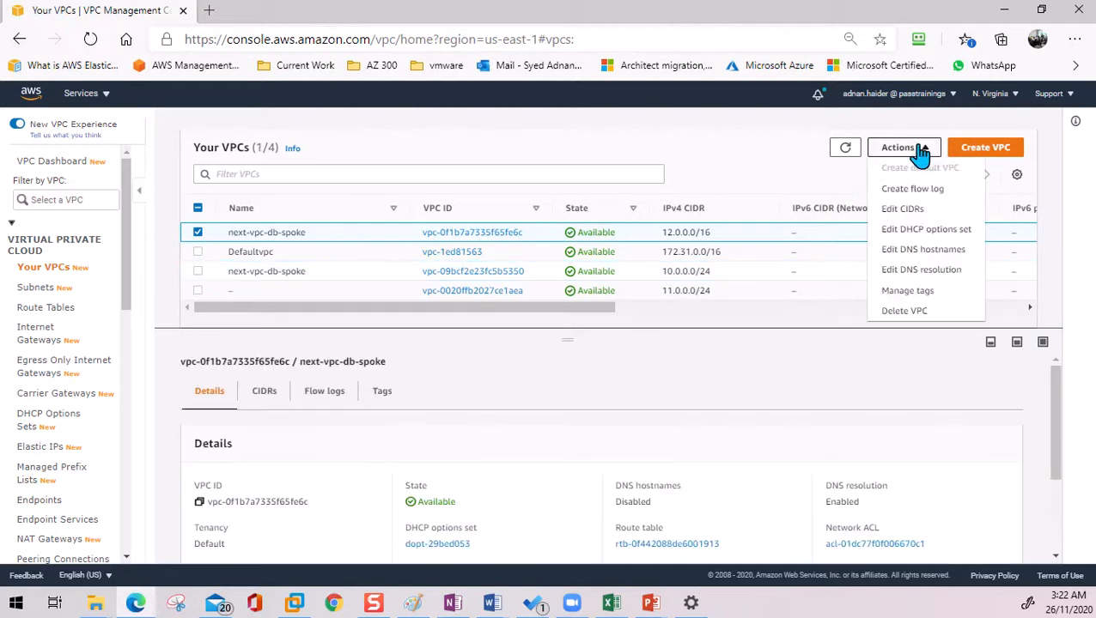
click(906, 313)
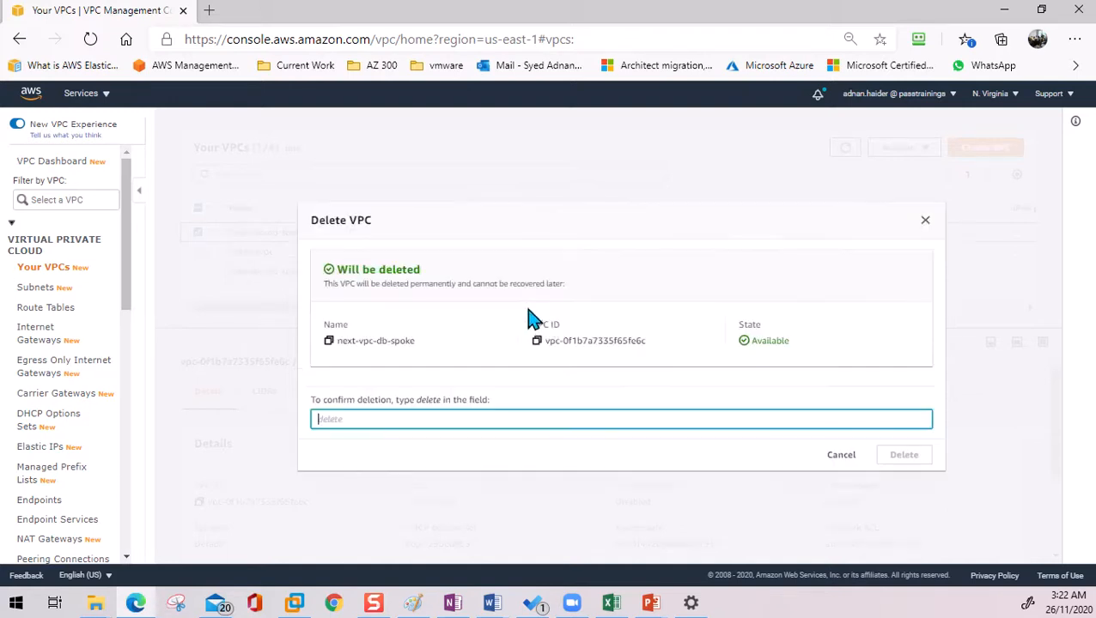
mouse_move(444, 412)
mouse_down()
mouse_move(421, 416)
mouse_move(421, 406)
mouse_move(445, 412)
mouse_up()
key(ctrl+c)
click(421, 410)
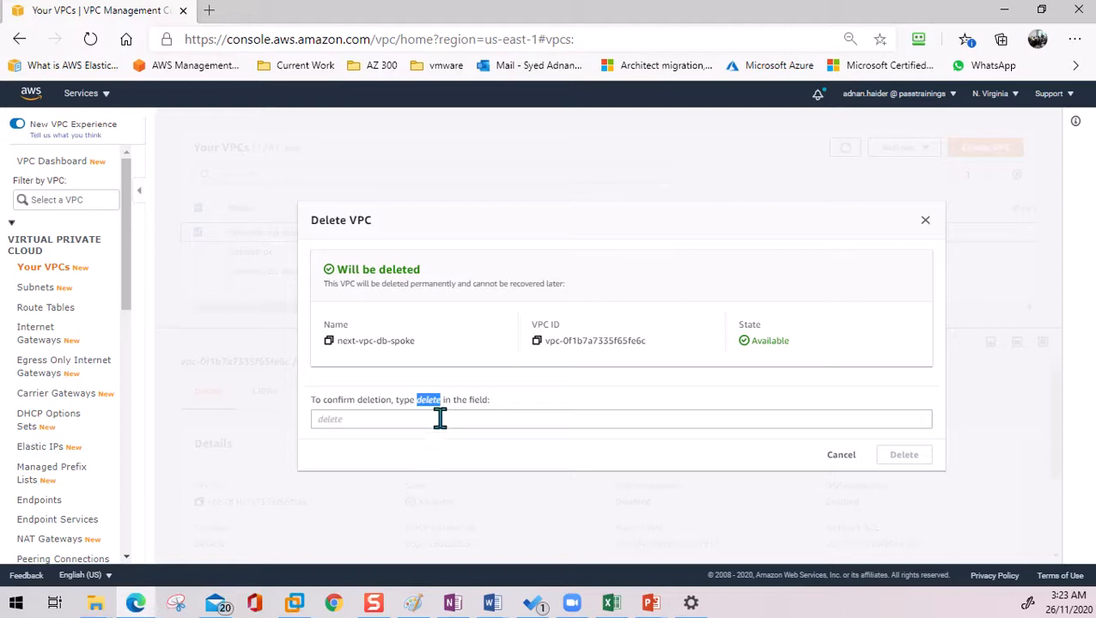
click(441, 418)
key(ctrl+v)
click(902, 461)
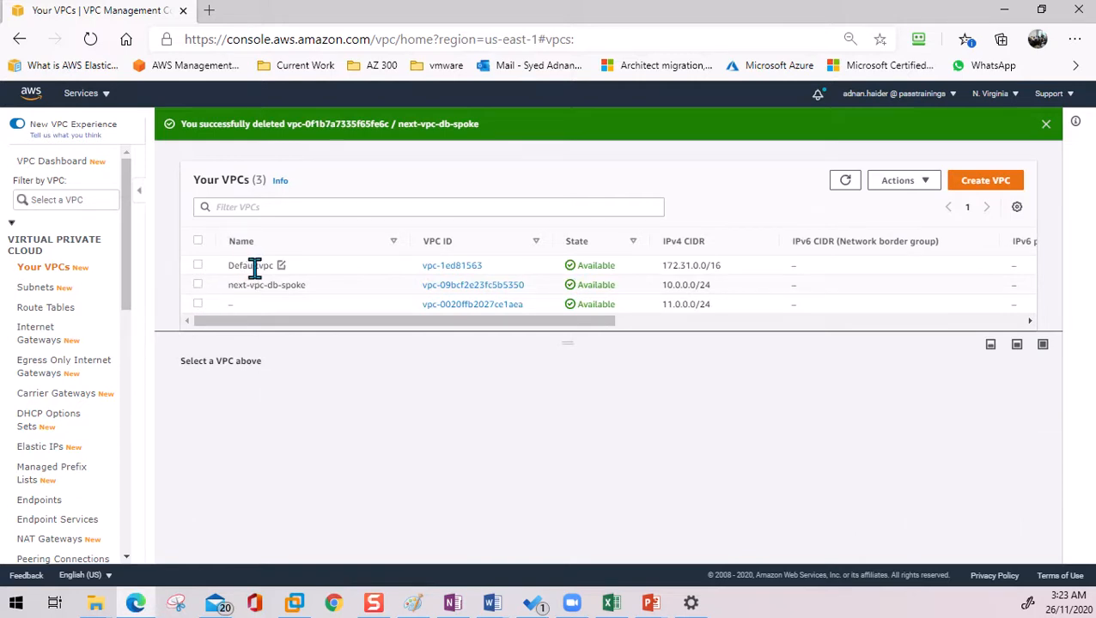
- Look over the existing subnets and return to the list of VPCs
click(50, 295)
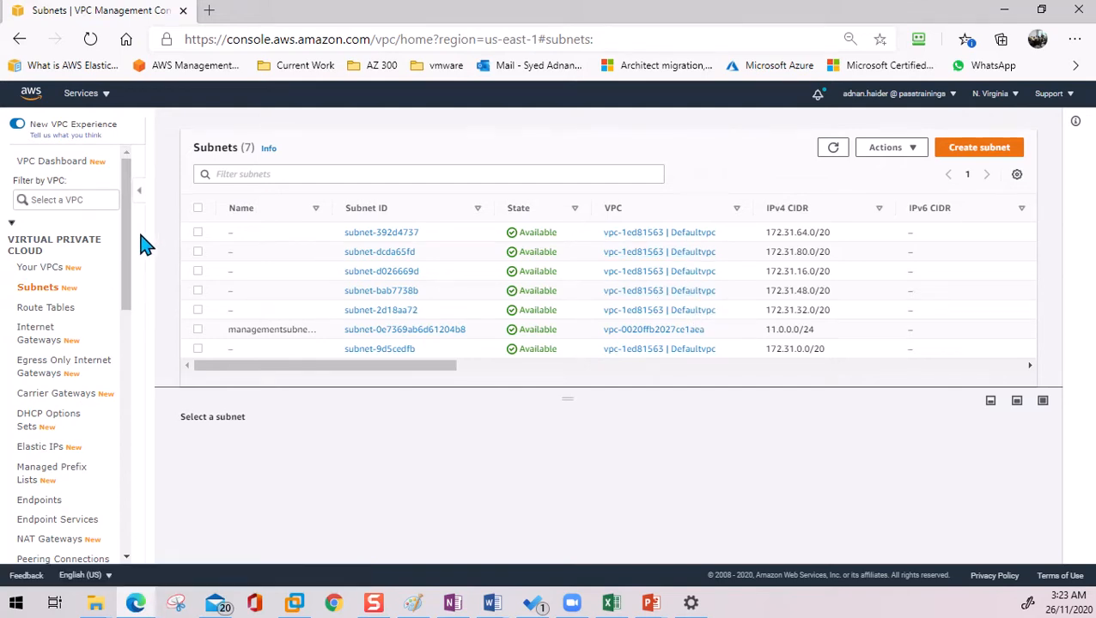
click(47, 269)
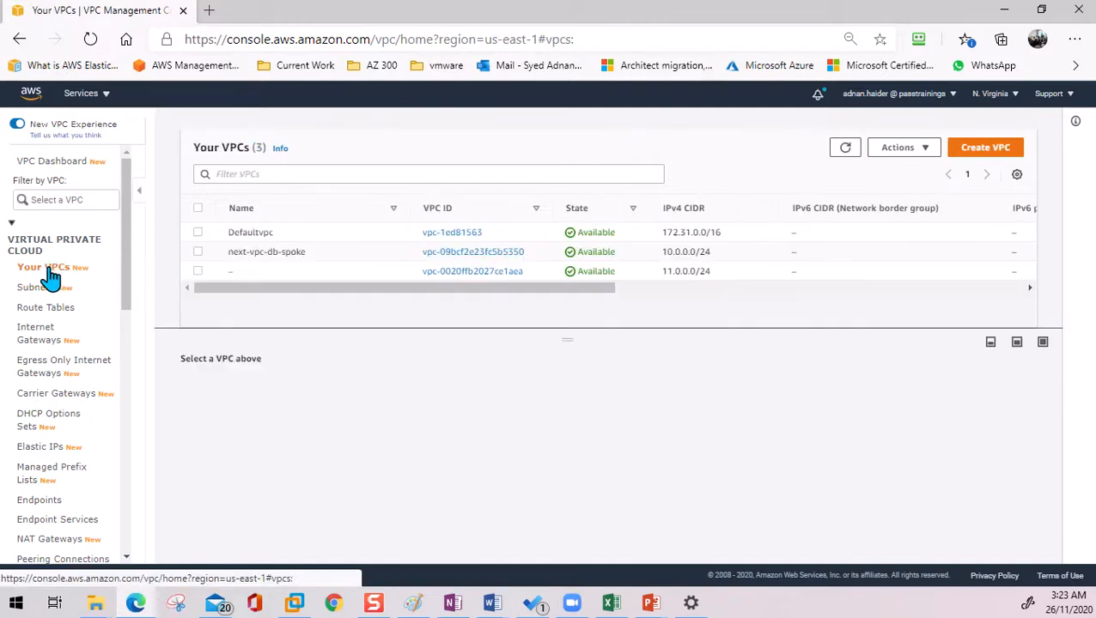
- Create a VPC named passdemovpc01 with the IPv4 CIDR block 10.0.0.0/16 and look over its details
click(1005, 159)
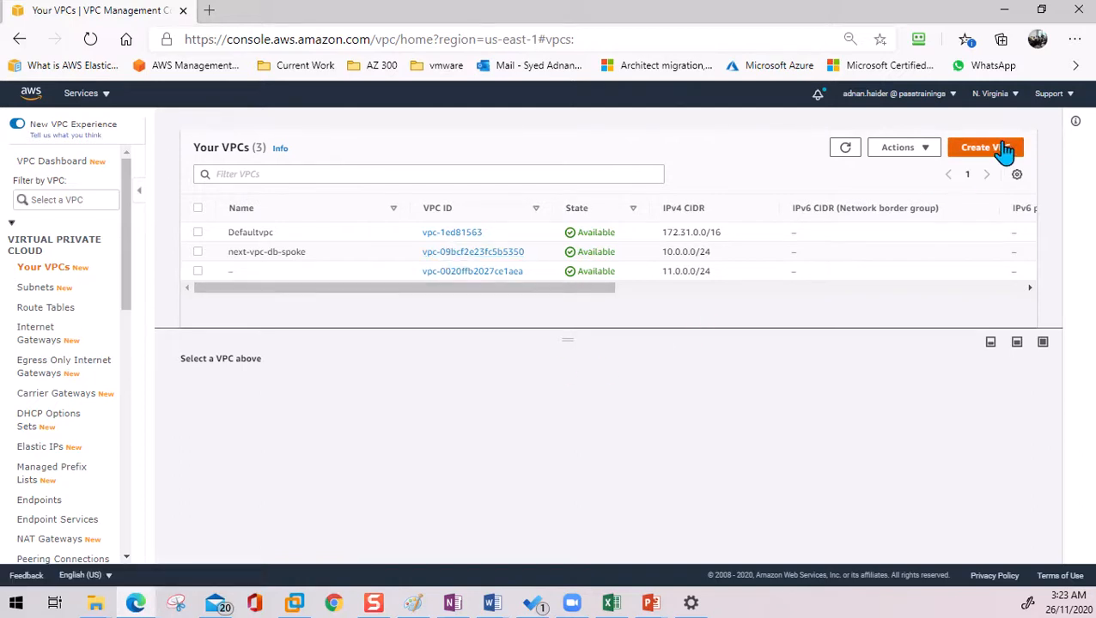
click(988, 148)
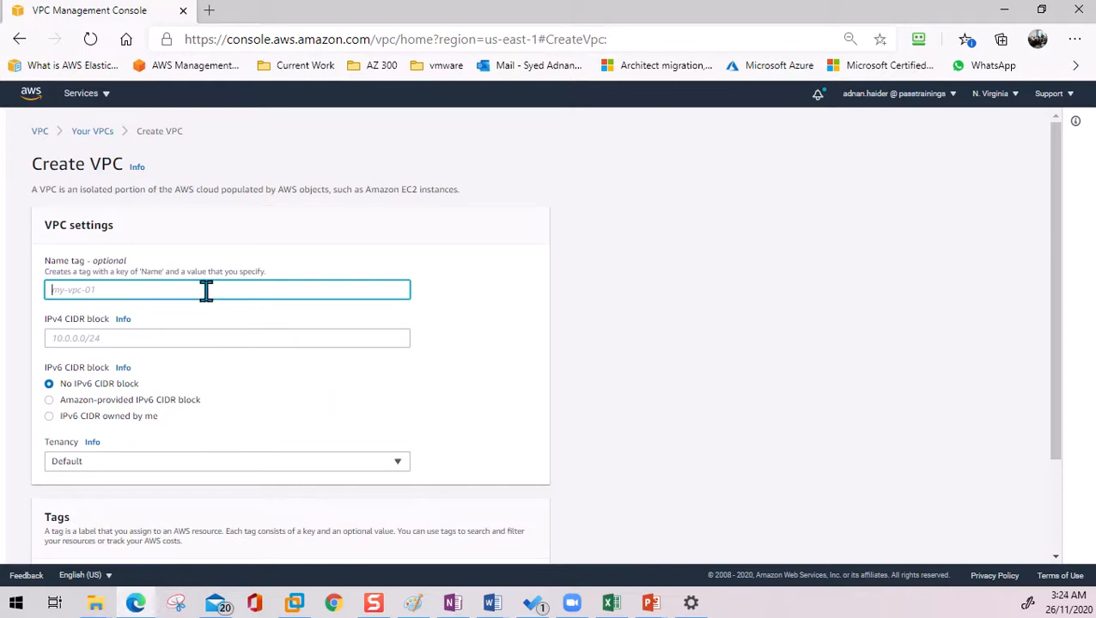
text(passdemovpc01)
click(125, 340)
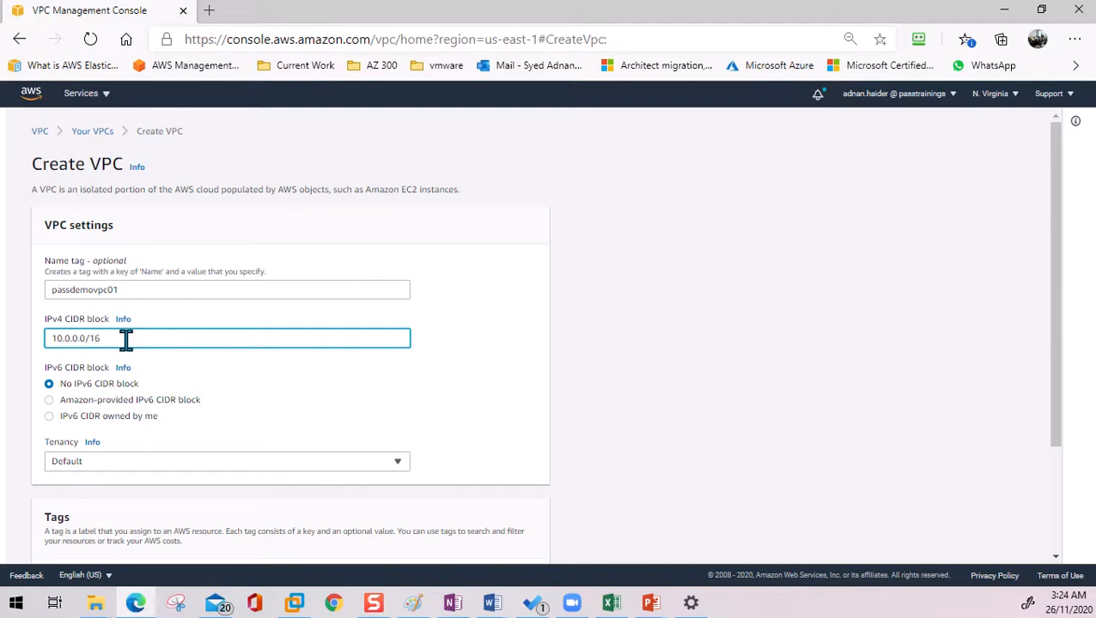
click(192, 376)
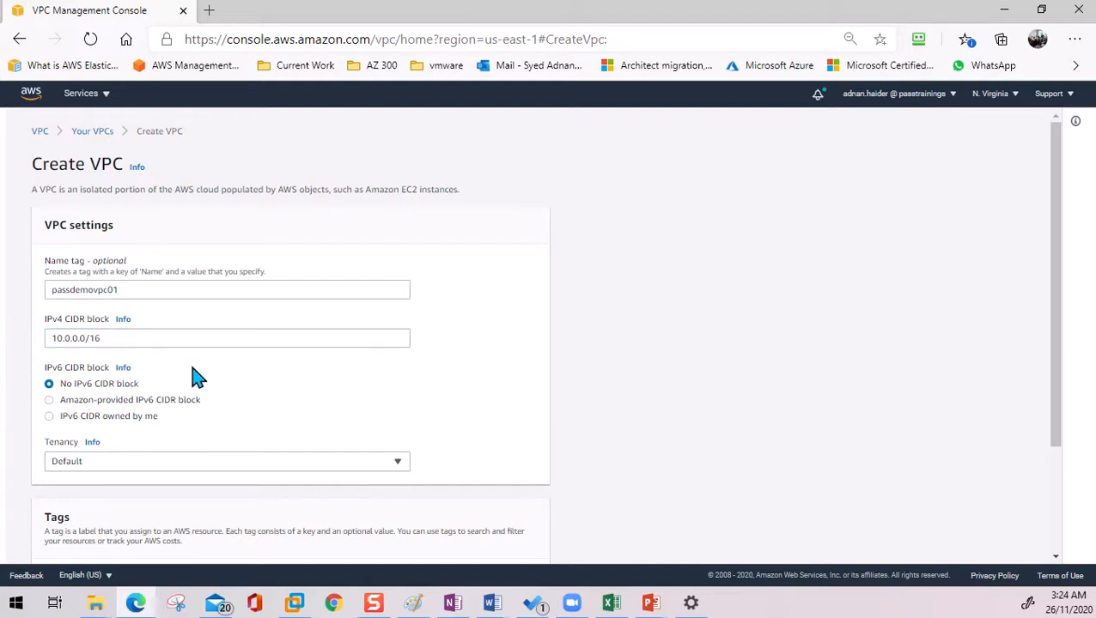
scroll(194, 386, down, 3)
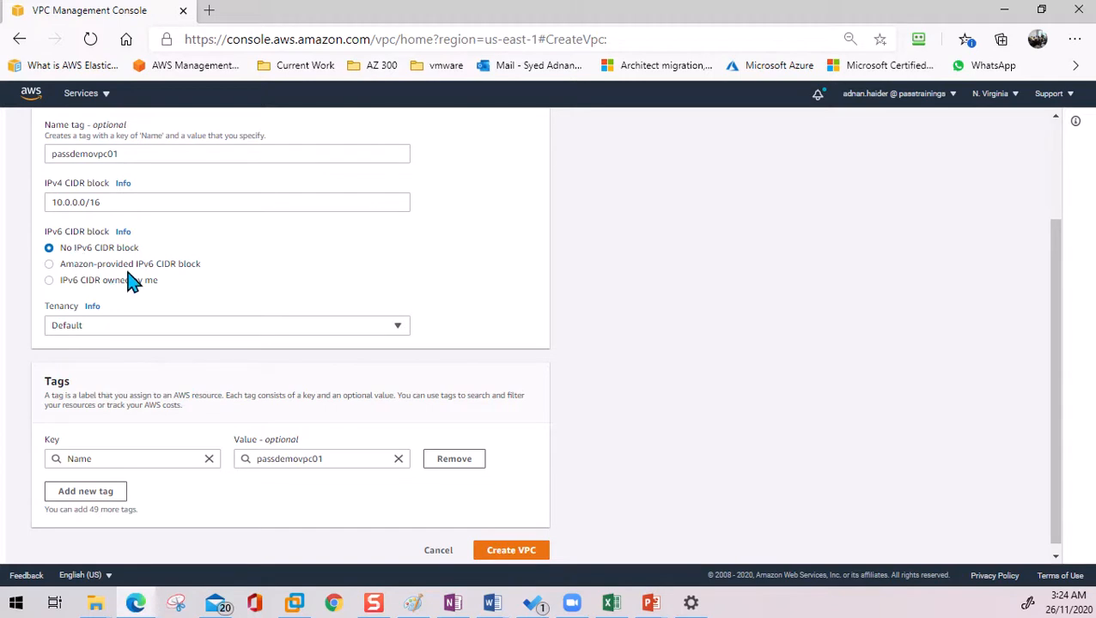
scroll(171, 294, down, 1)
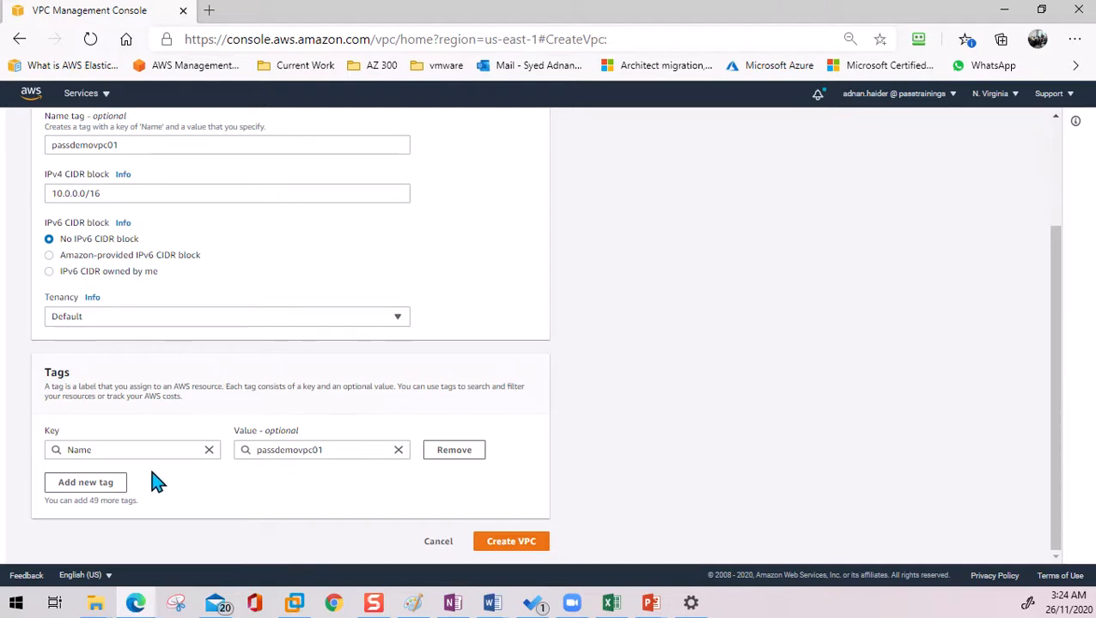
click(511, 543)
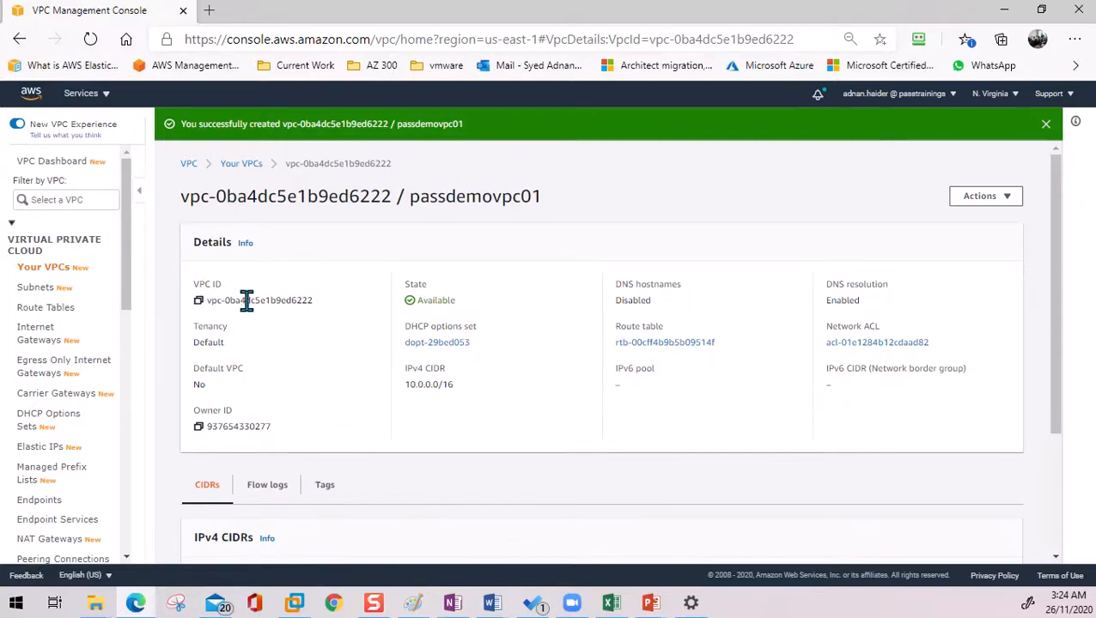
scroll(362, 430, down, 2)
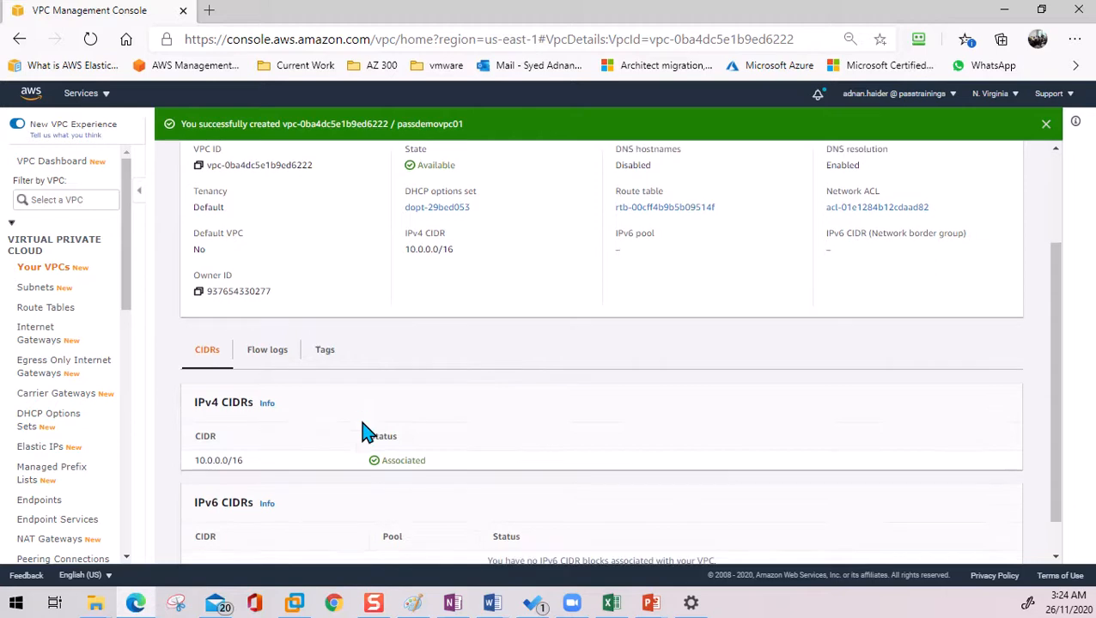
- Open the subnet list, switch to PowerPoint to examine the VPC and subnet boxes on the AWS HUB & SPOKE Topology slide, and return
click(49, 292)
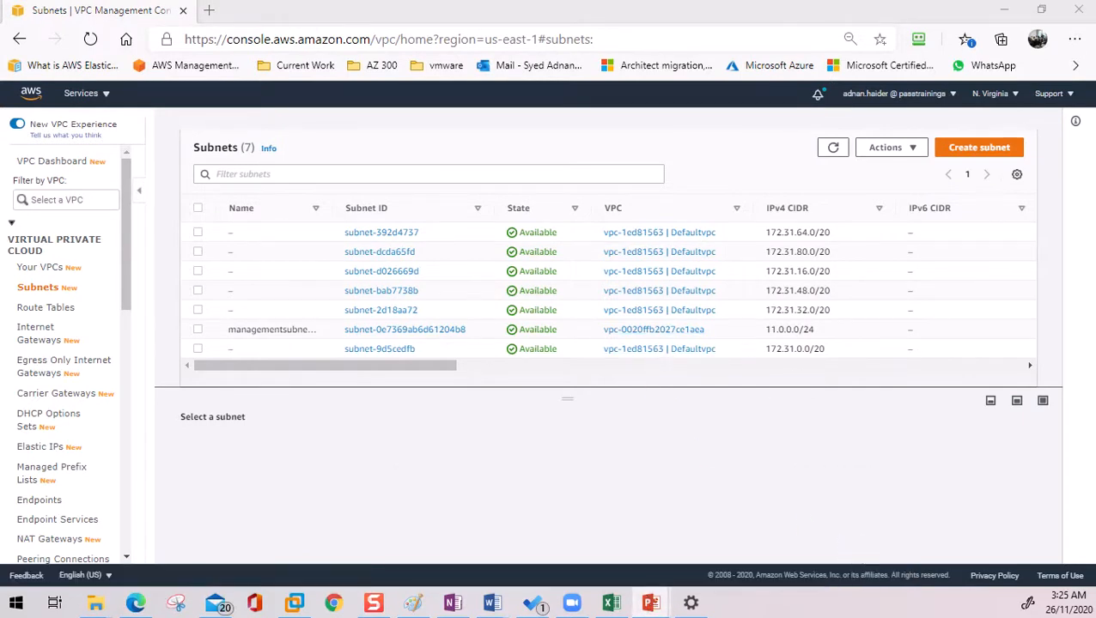
drag(1095, 18, 406, 102)
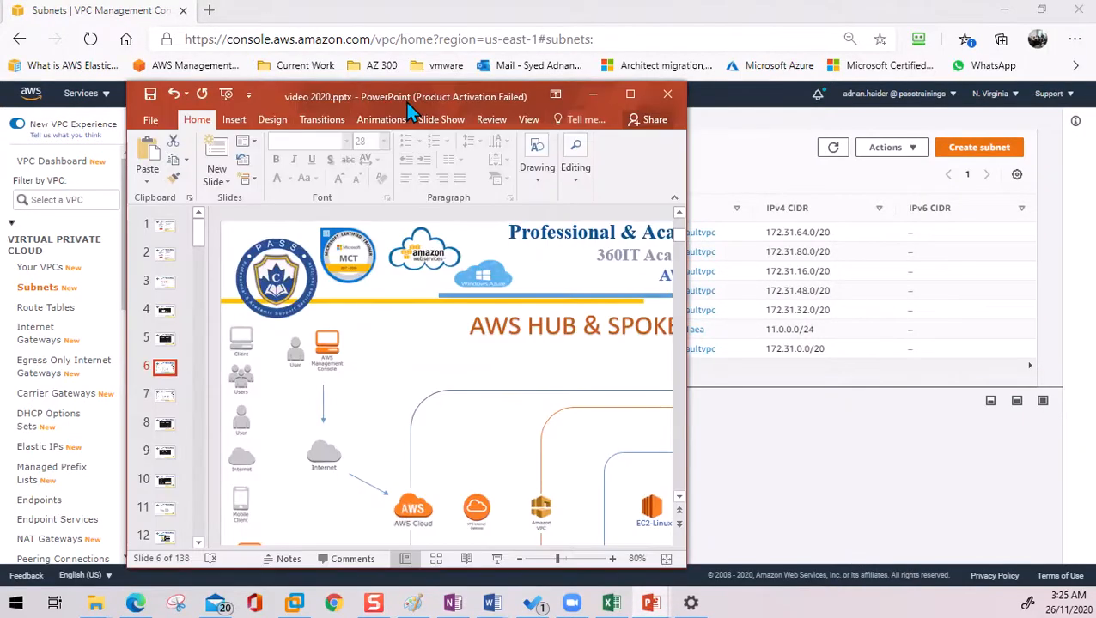
double_click(406, 102)
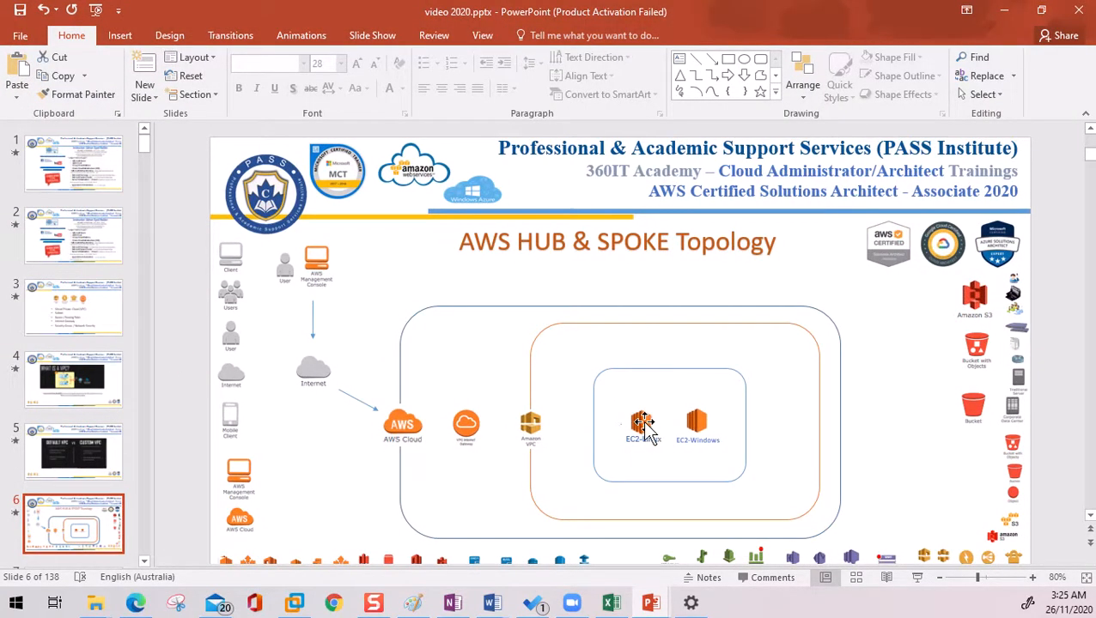
click(536, 328)
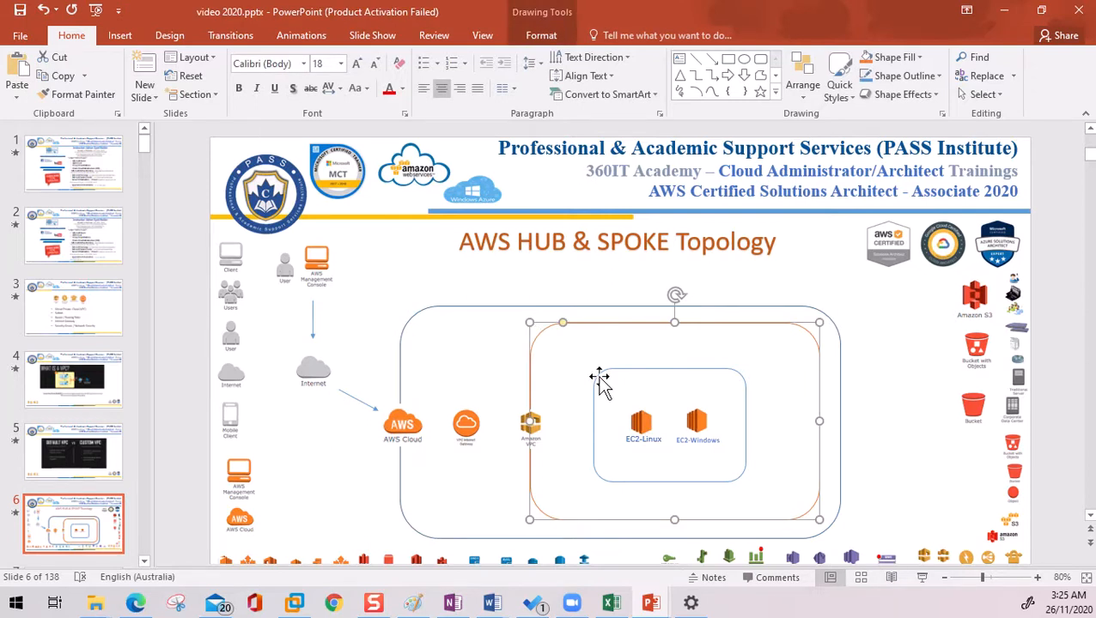
click(664, 369)
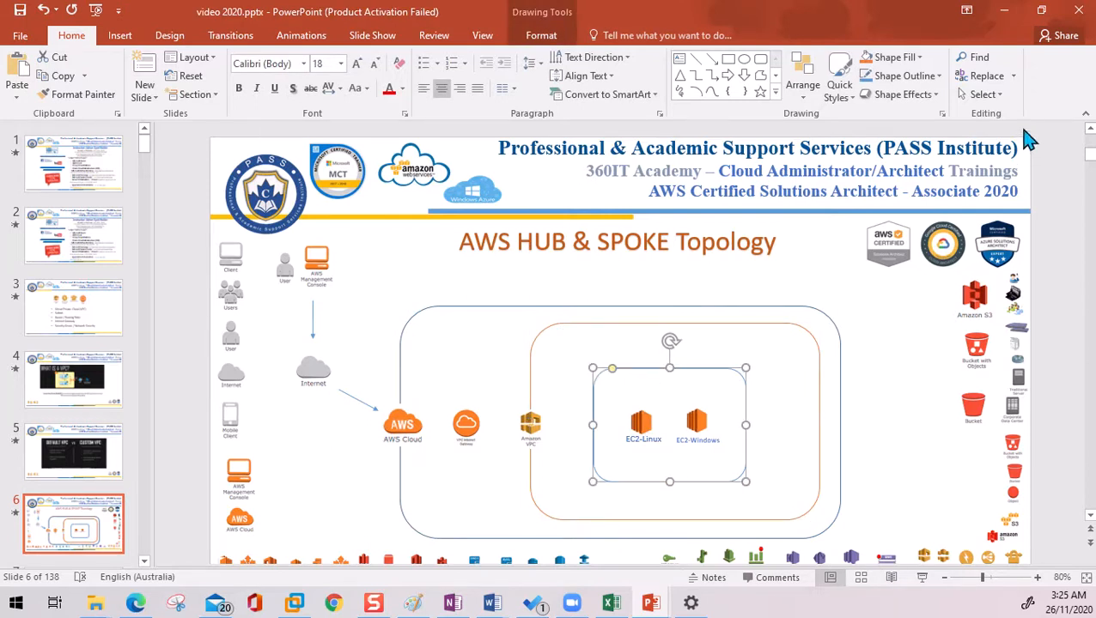
click(1002, 11)
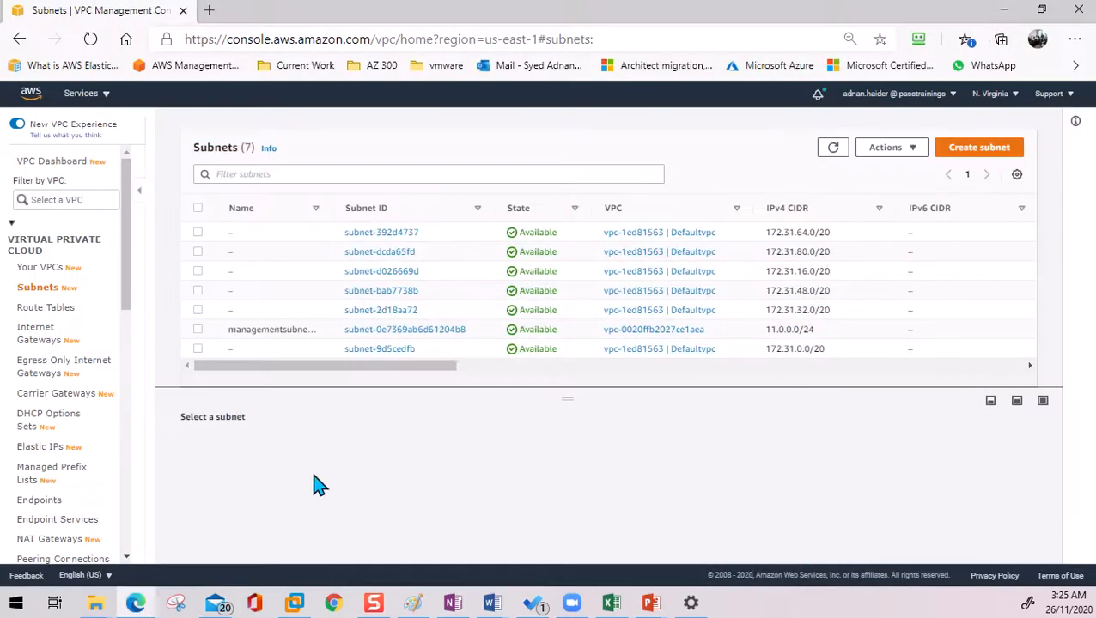
- Start a new subnet in the passdemovpc01 VPC and name it passdemosubnet01
click(975, 150)
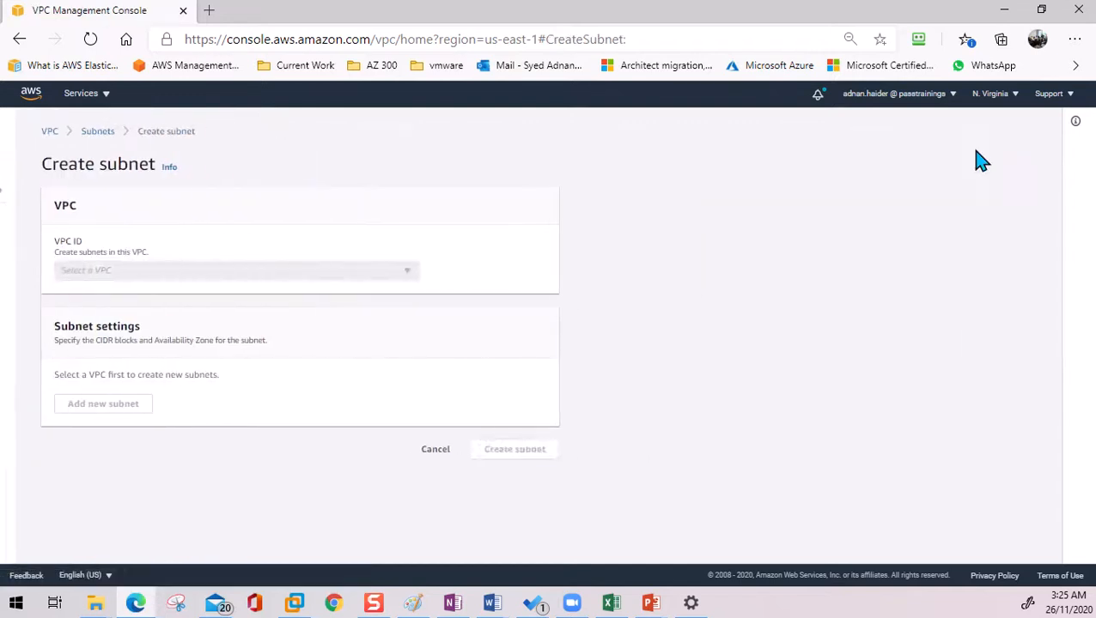
click(288, 273)
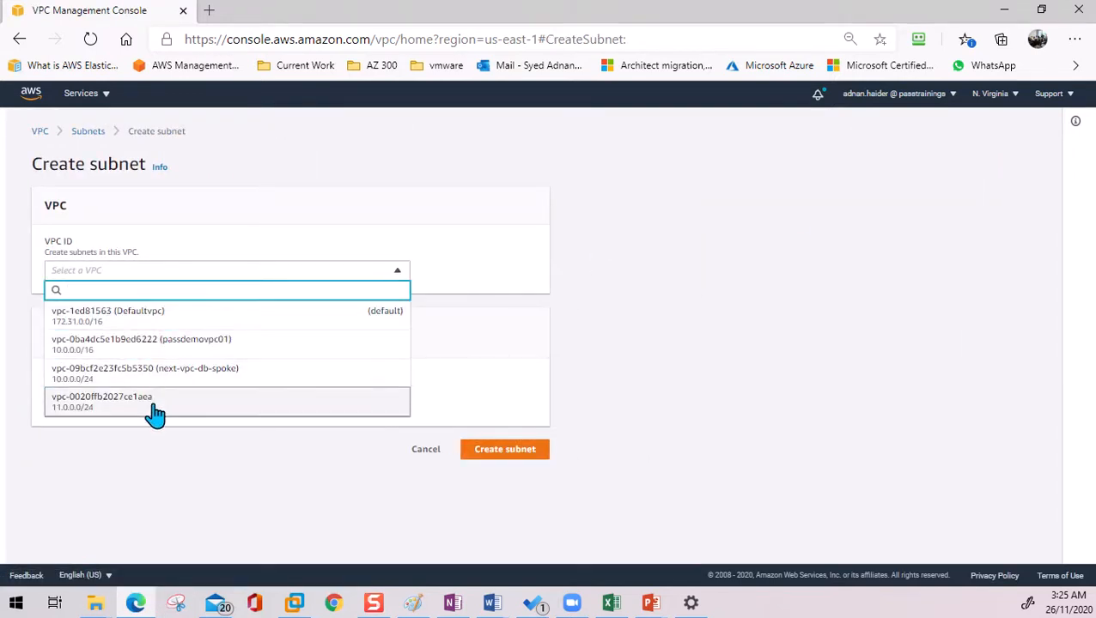
click(182, 348)
scroll(224, 465, down, 2)
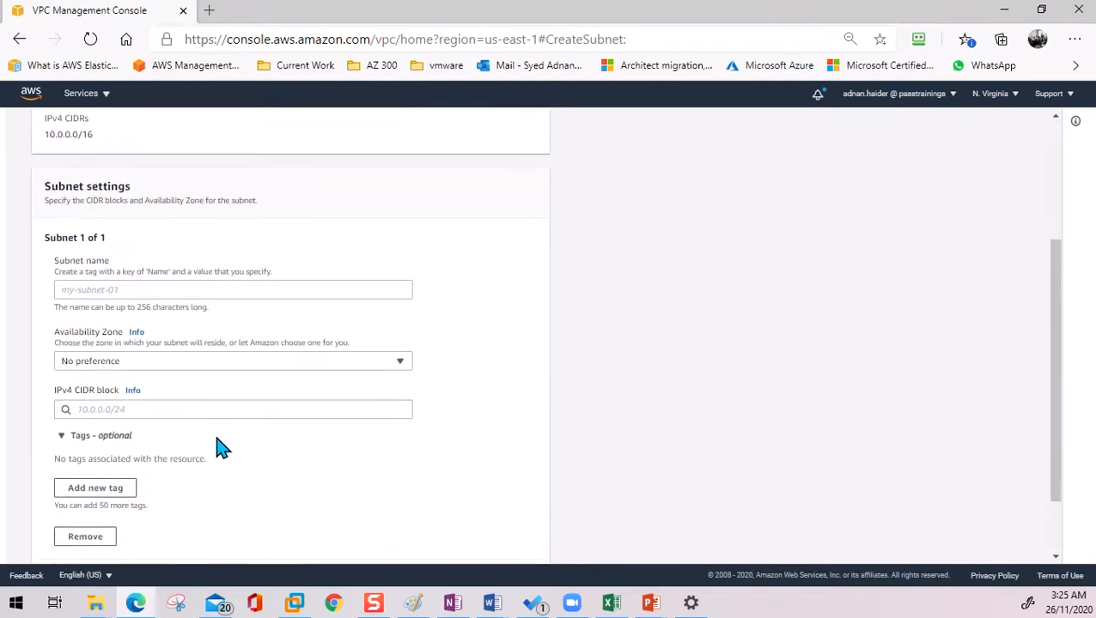
click(207, 290)
text(passdemosubnet01)
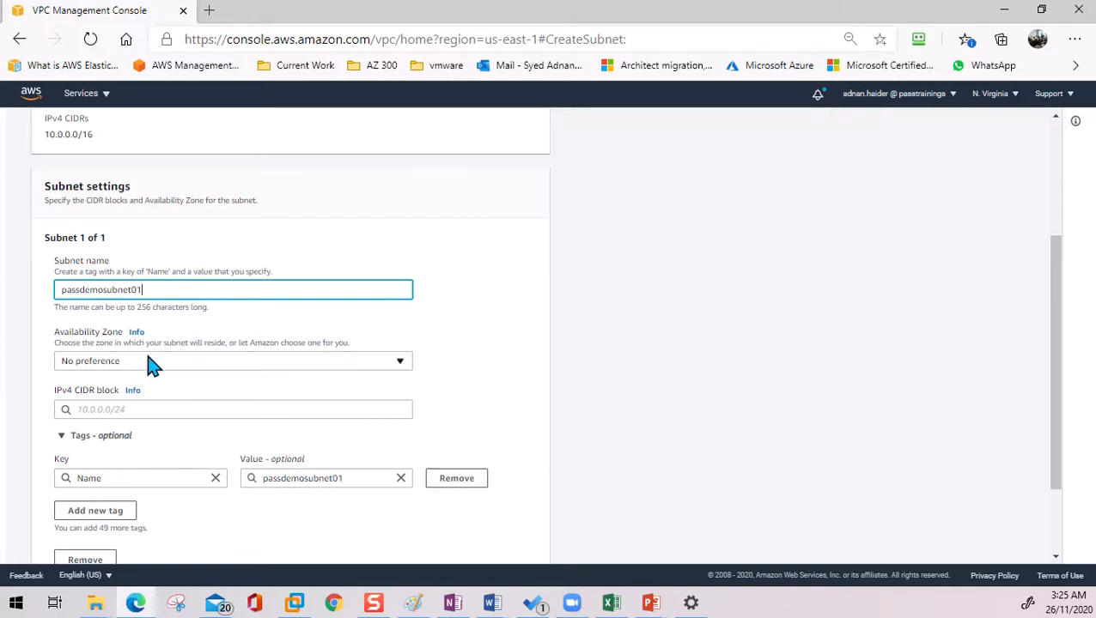
- Set the subnet's Availability Zone to US East (N. Virginia) / us-east-1a
scroll(176, 352, down, 1)
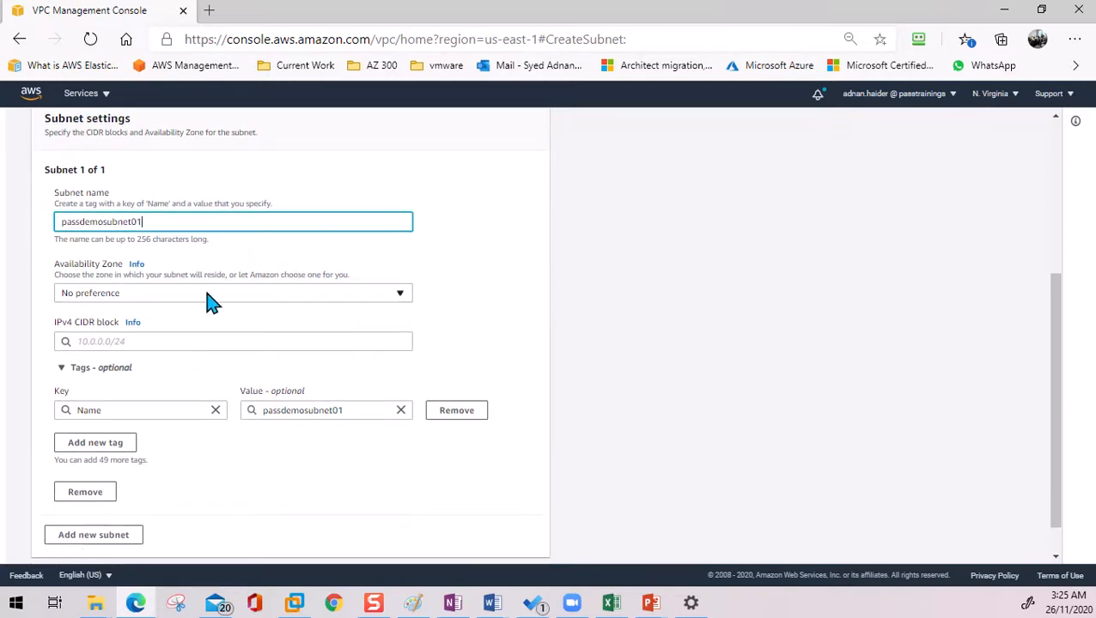
click(206, 296)
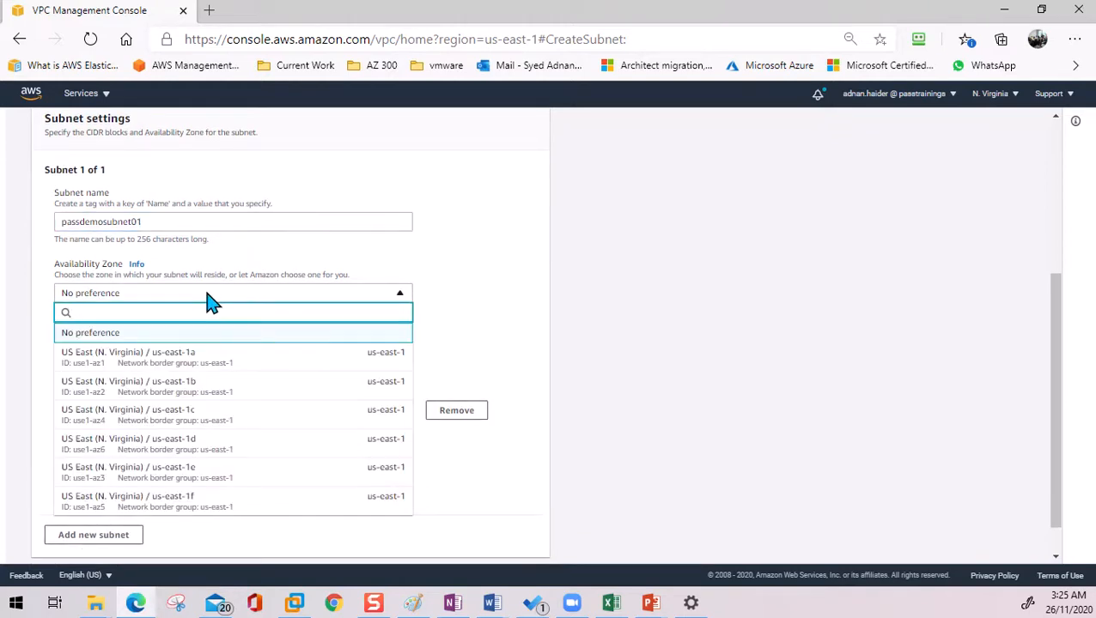
click(202, 365)
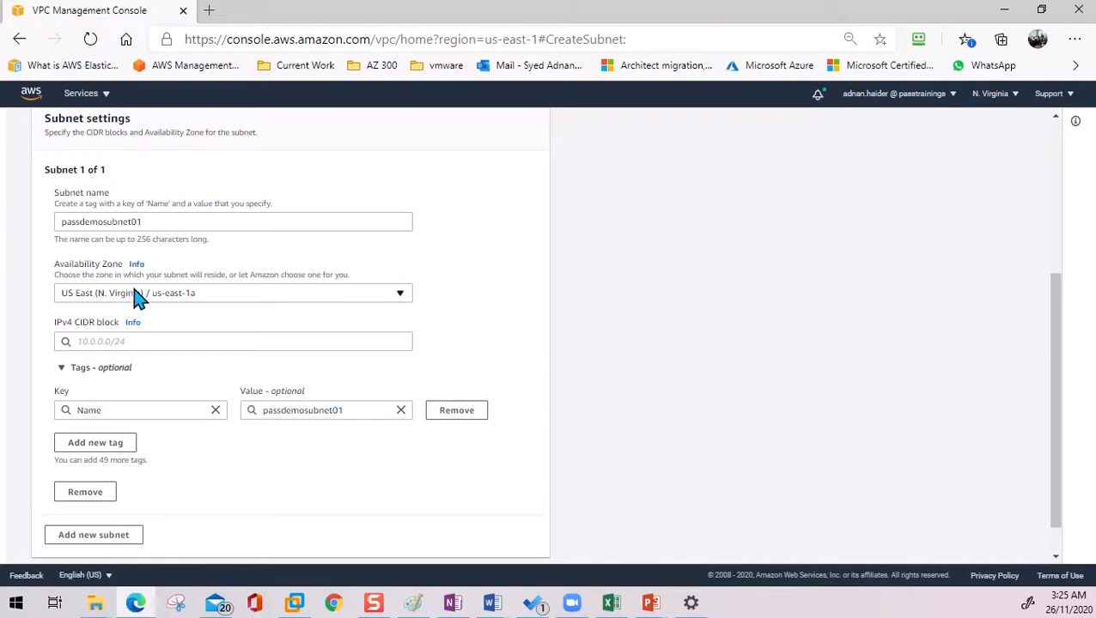
- Set the IPv4 CIDR block of passdemosubnet01 to 10.0.1.0/24 and create the subnet
click(177, 340)
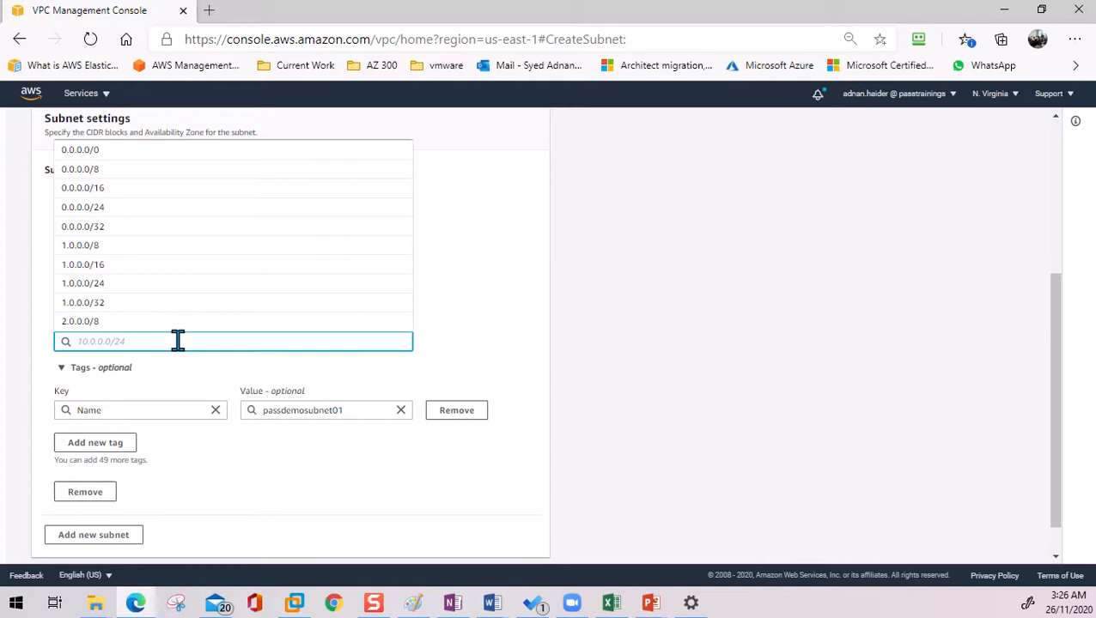
text(1)
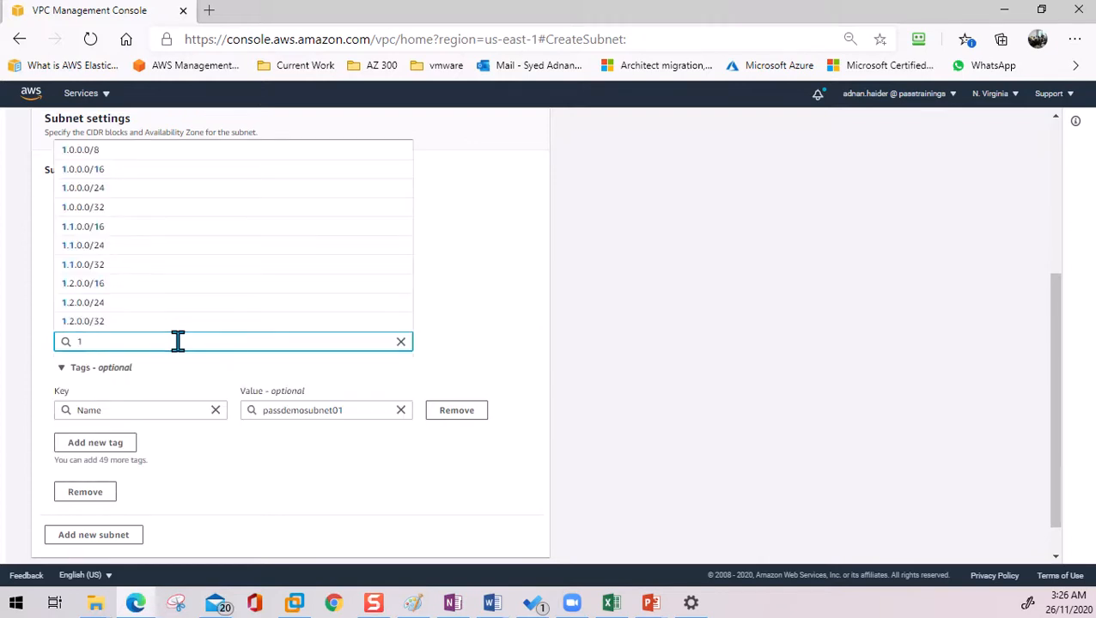
text(0)
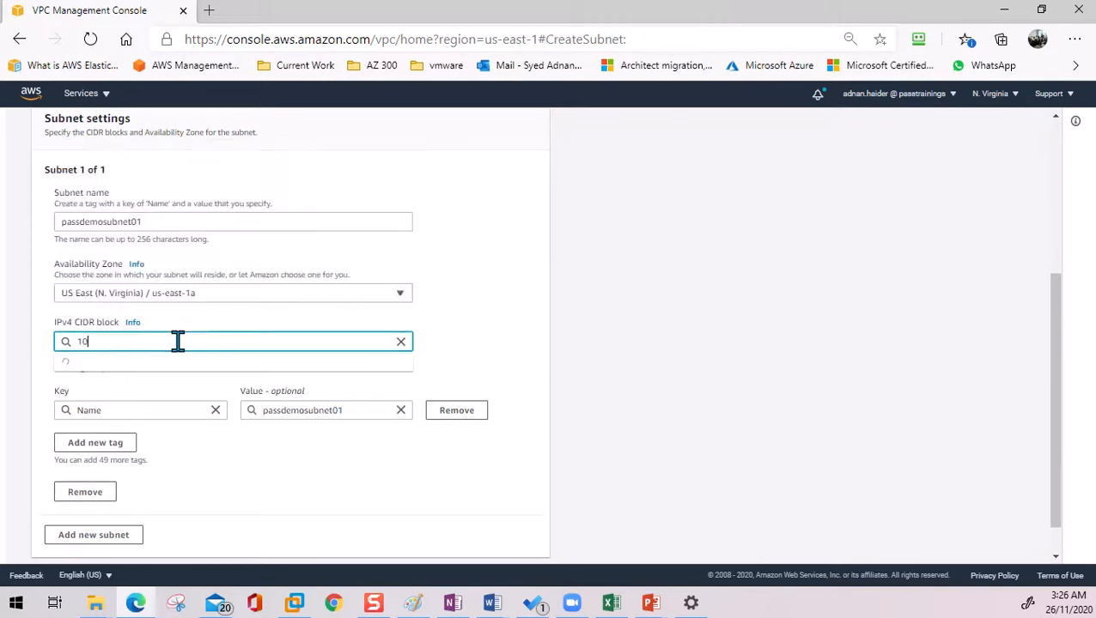
text(.0.)
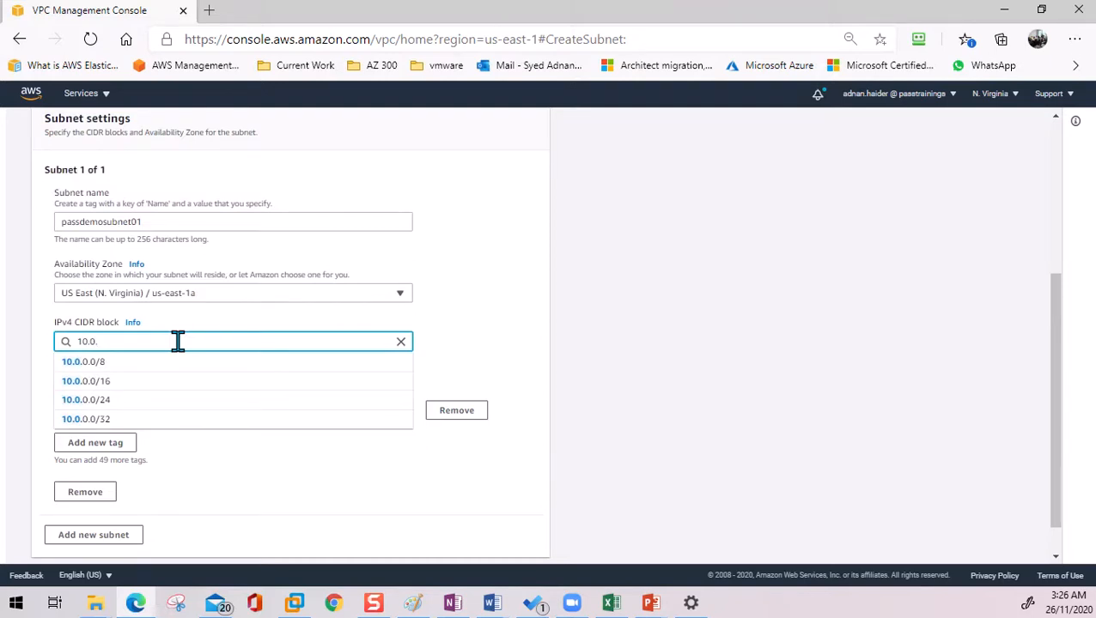
text(0)
key(BackSpace)
text(1.0/24)
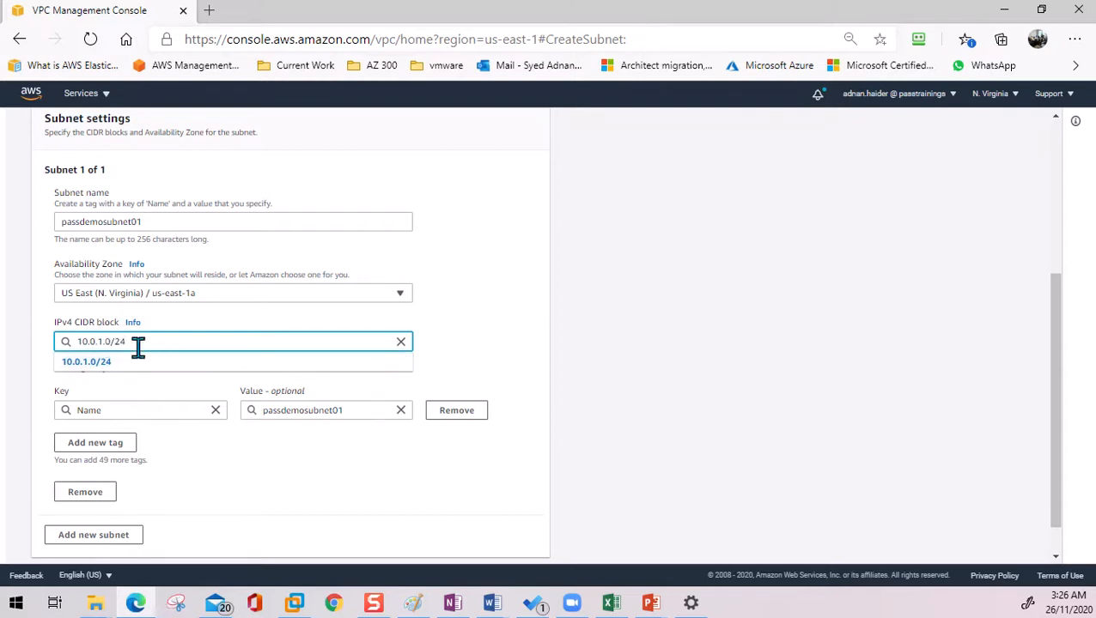
click(203, 327)
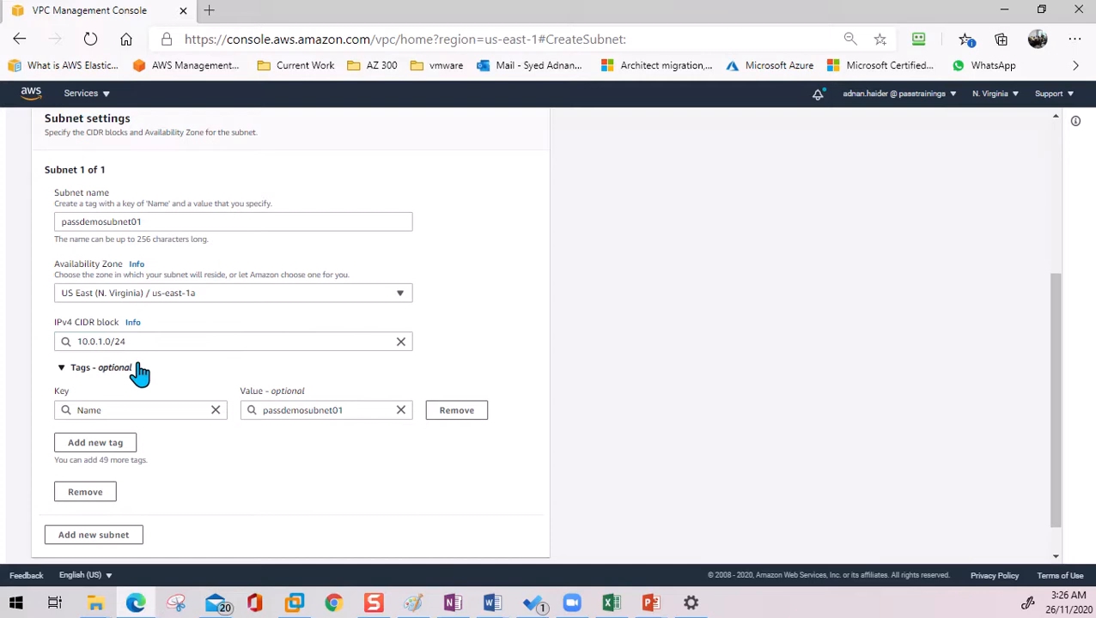
scroll(137, 372, down, 1)
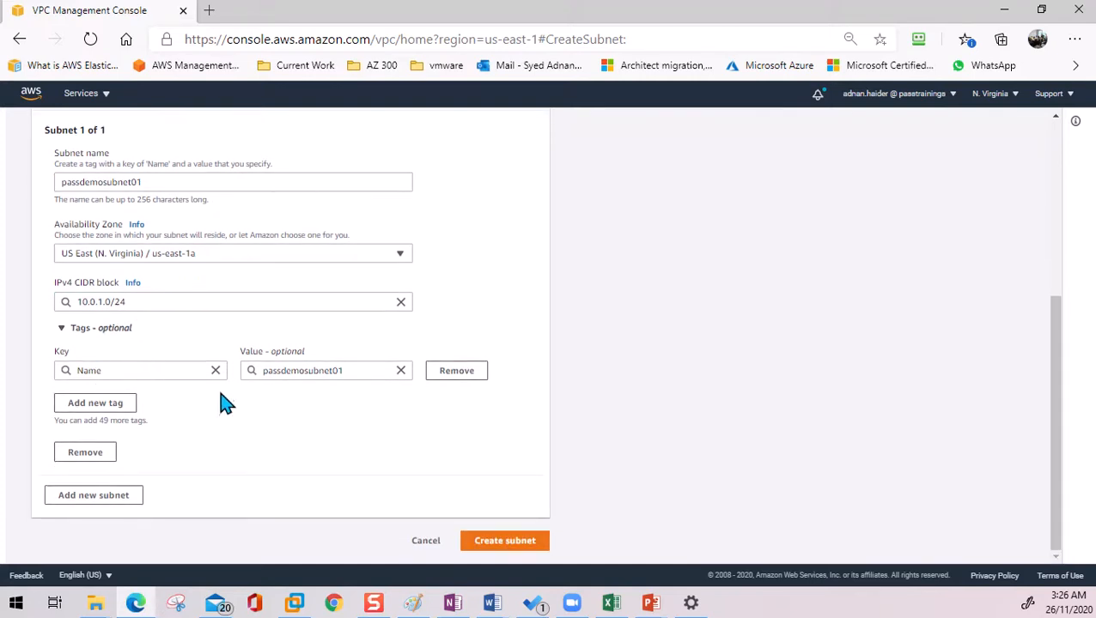
click(520, 541)
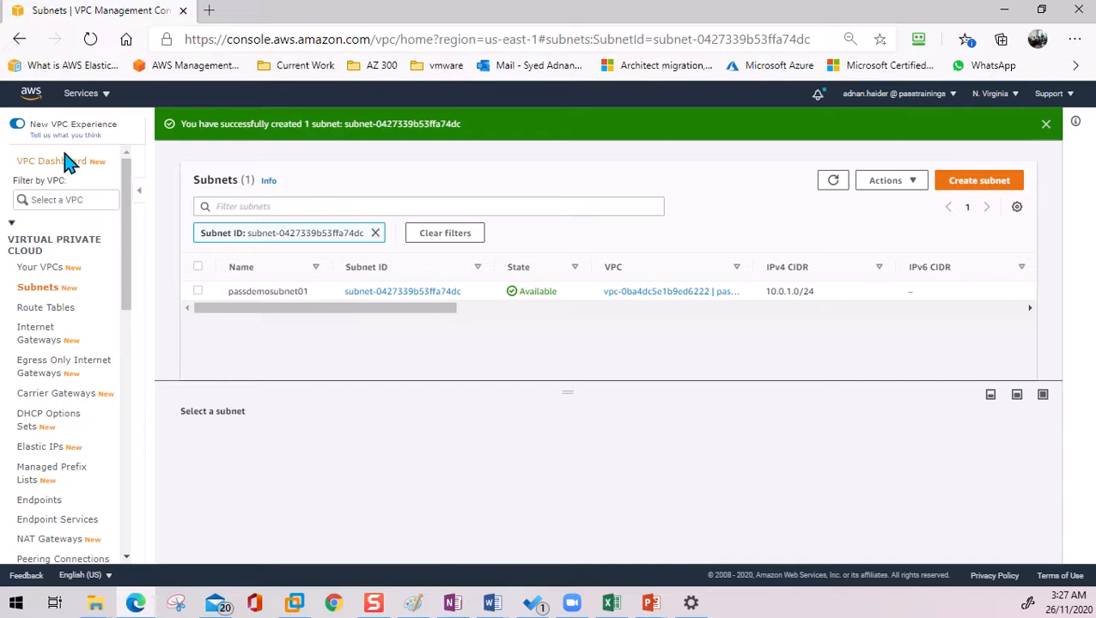
- Open the running instances list in EC2, dismiss the notification and start launching a new instance
click(82, 94)
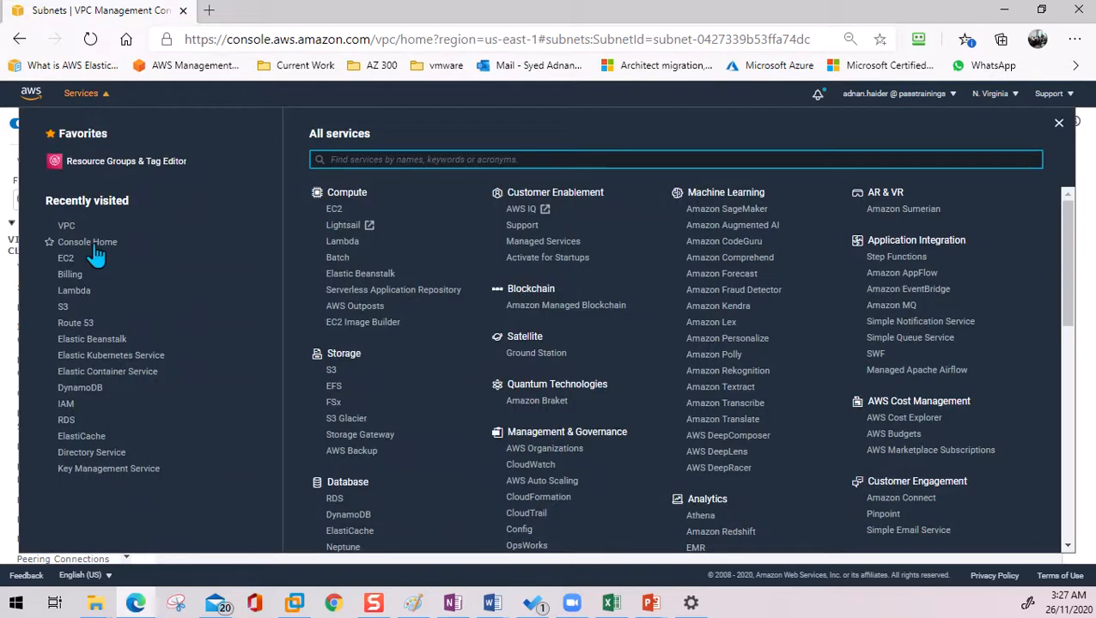
click(67, 259)
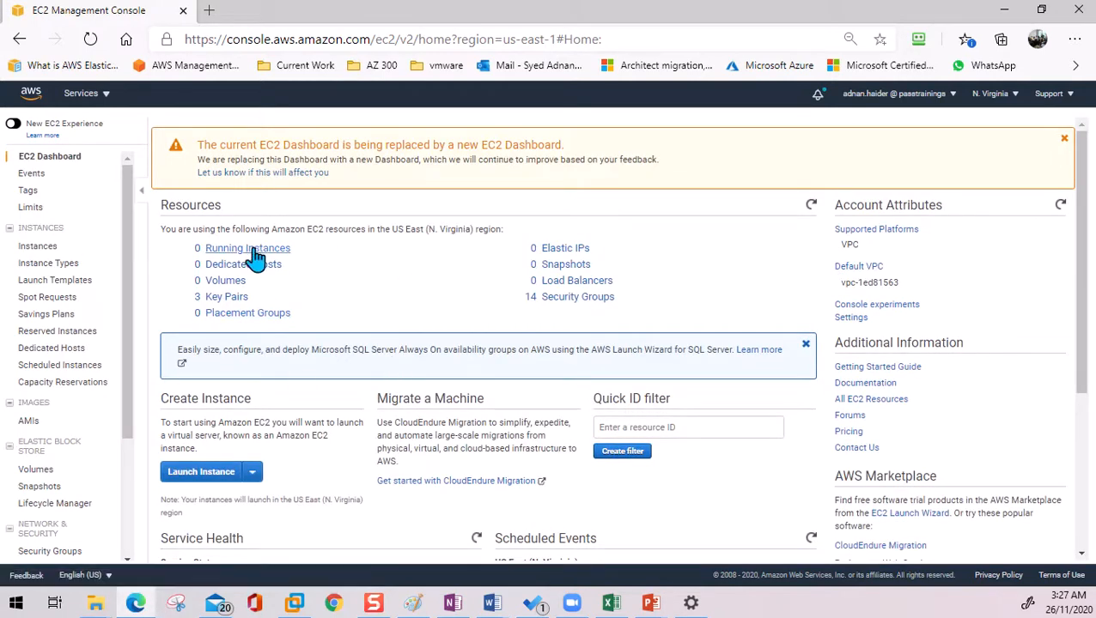
click(253, 249)
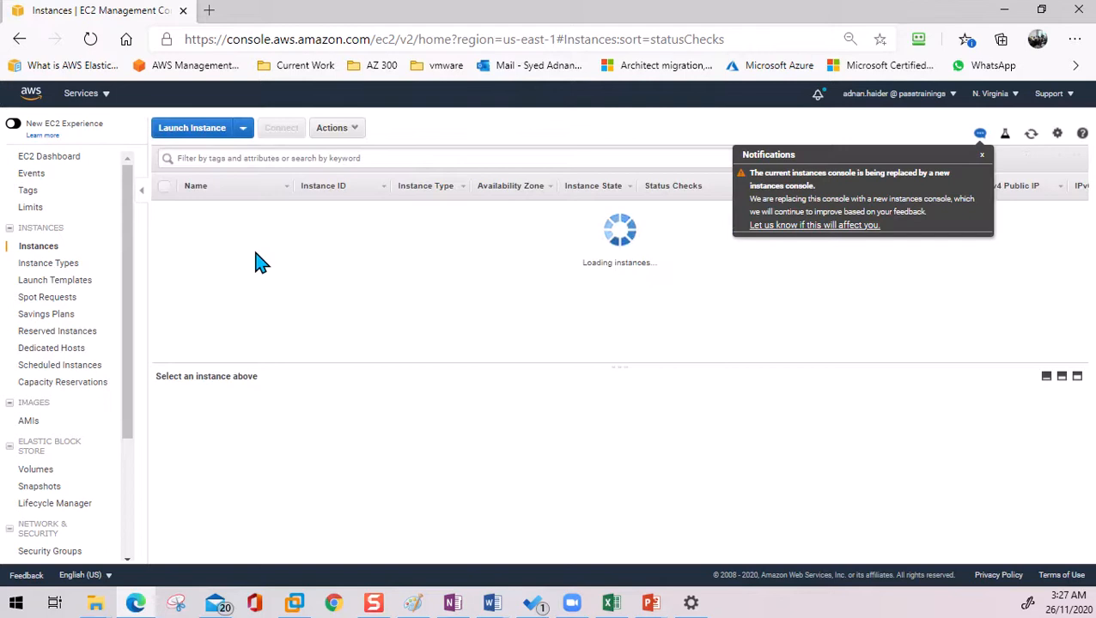
click(982, 158)
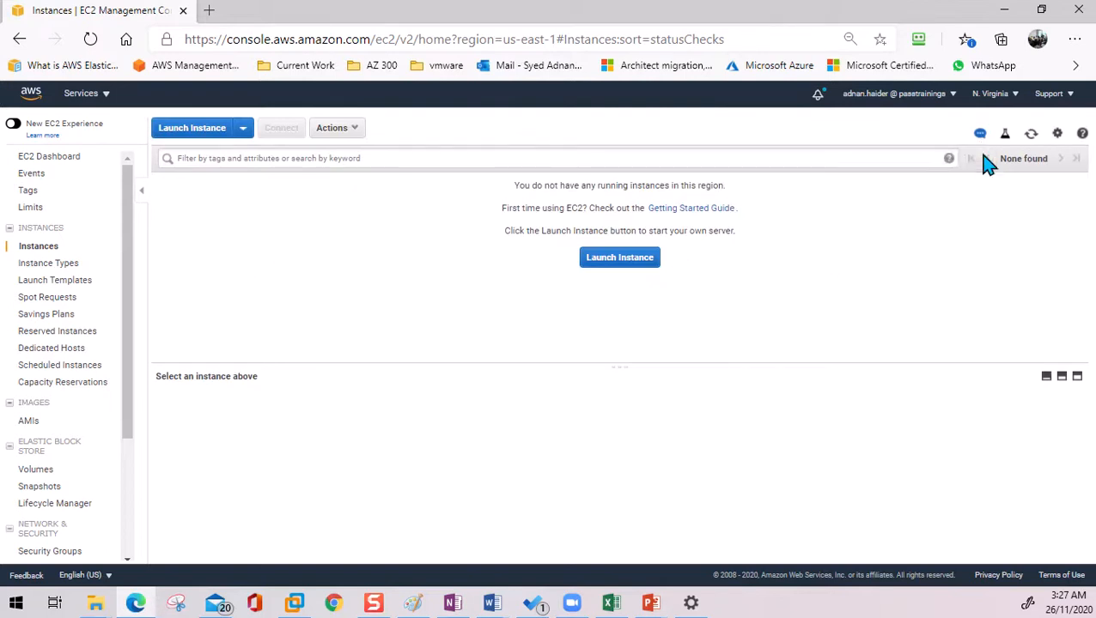
click(619, 262)
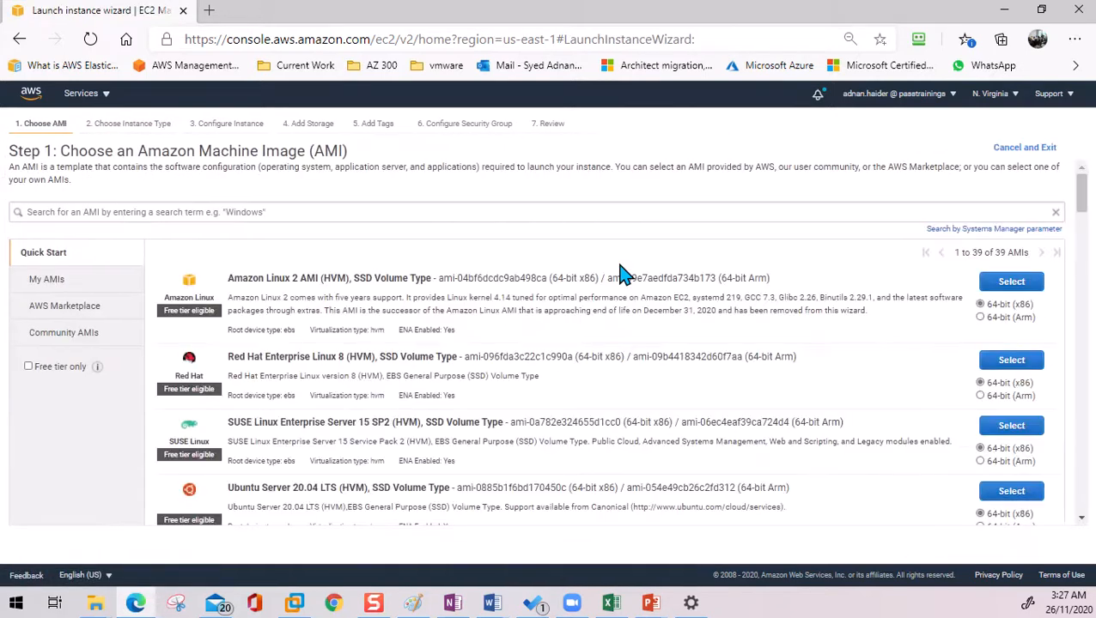
- Choose Amazon Linux 2 AMI (HVM), SSD Volume Type, 64-bit (x86), accept the t2.micro instance type and continue to the instance details
click(1024, 285)
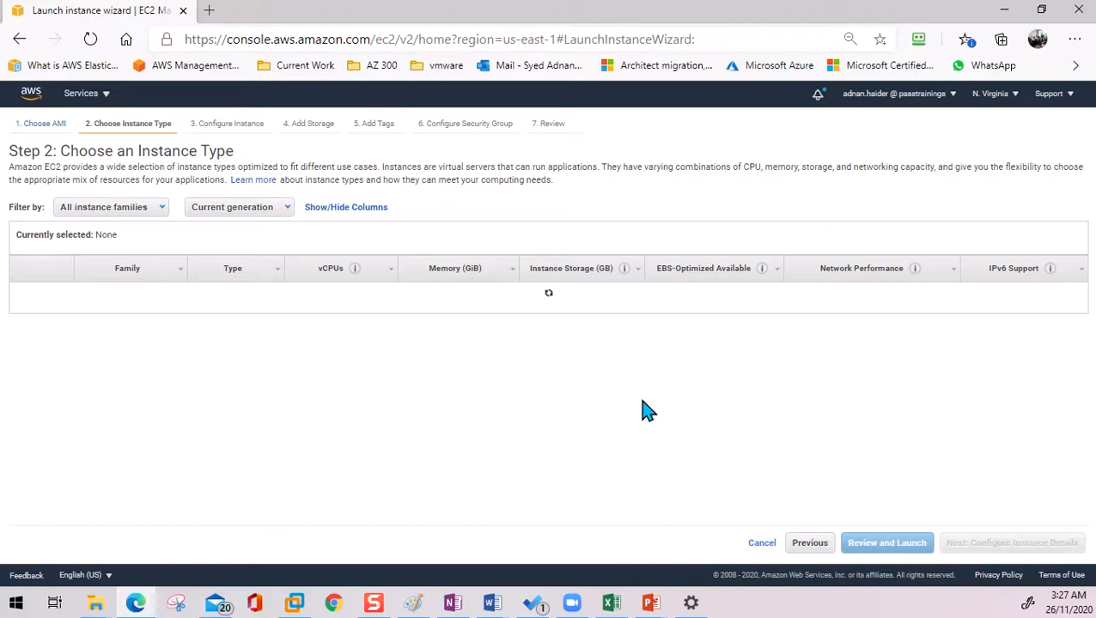
key(alt+Tab)
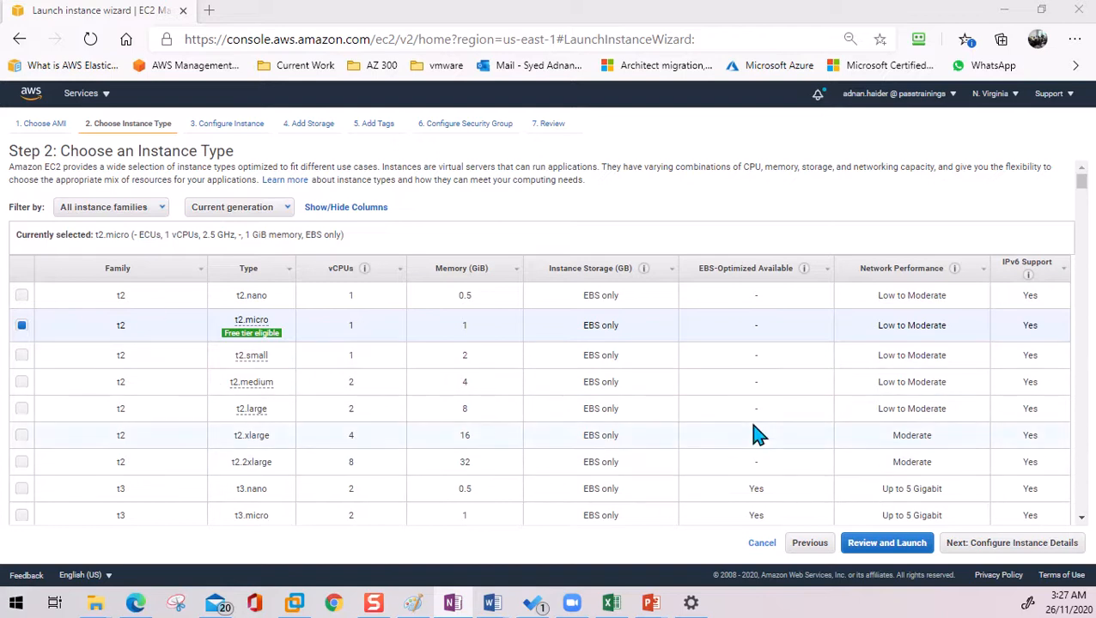
click(991, 546)
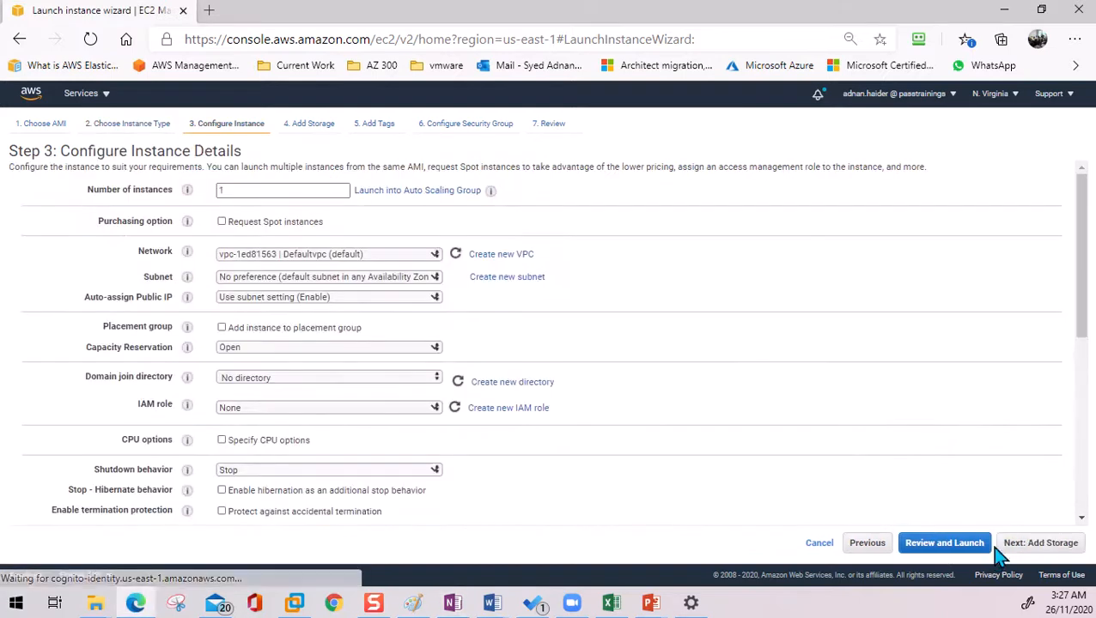
- Paste the prepared httpd bash script from the notes into the instance's user data as text
scroll(554, 442, down, 10)
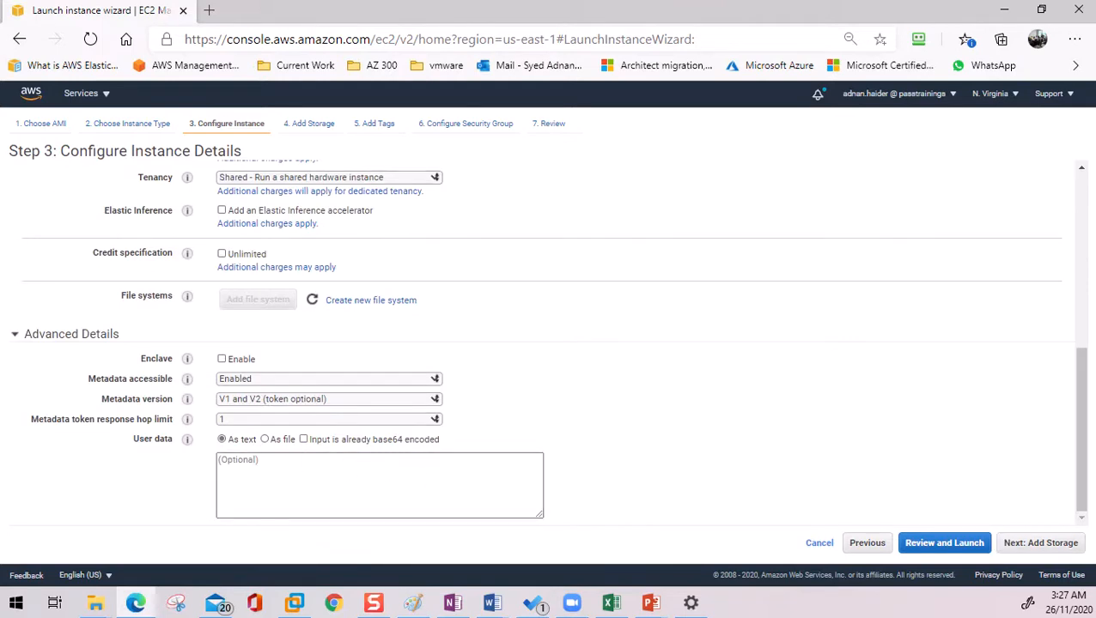
key(alt+Tab)
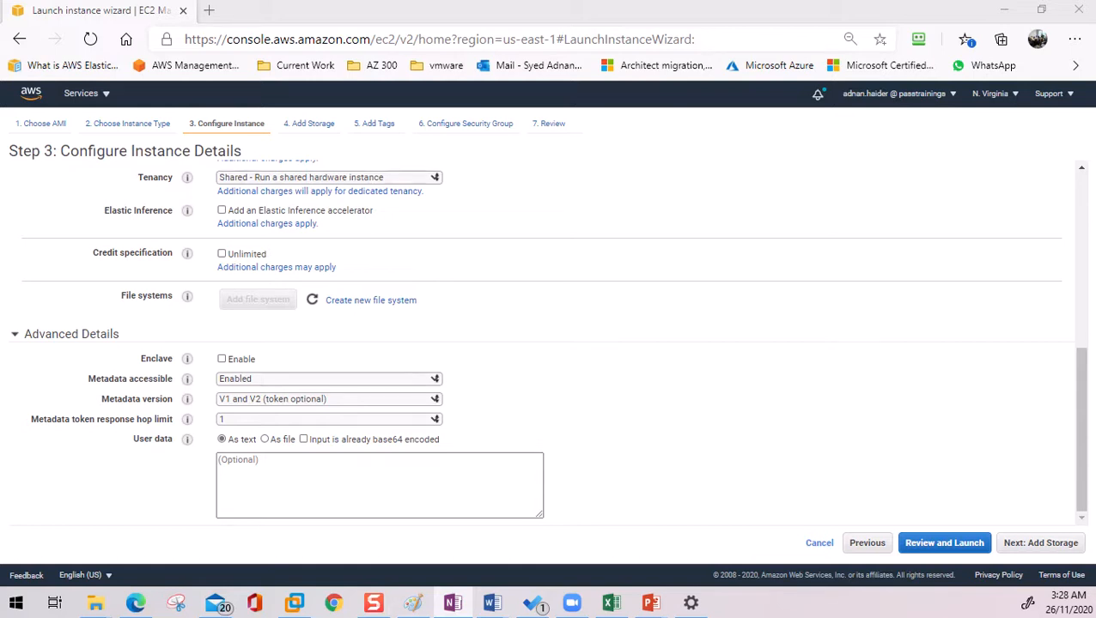
click(326, 475)
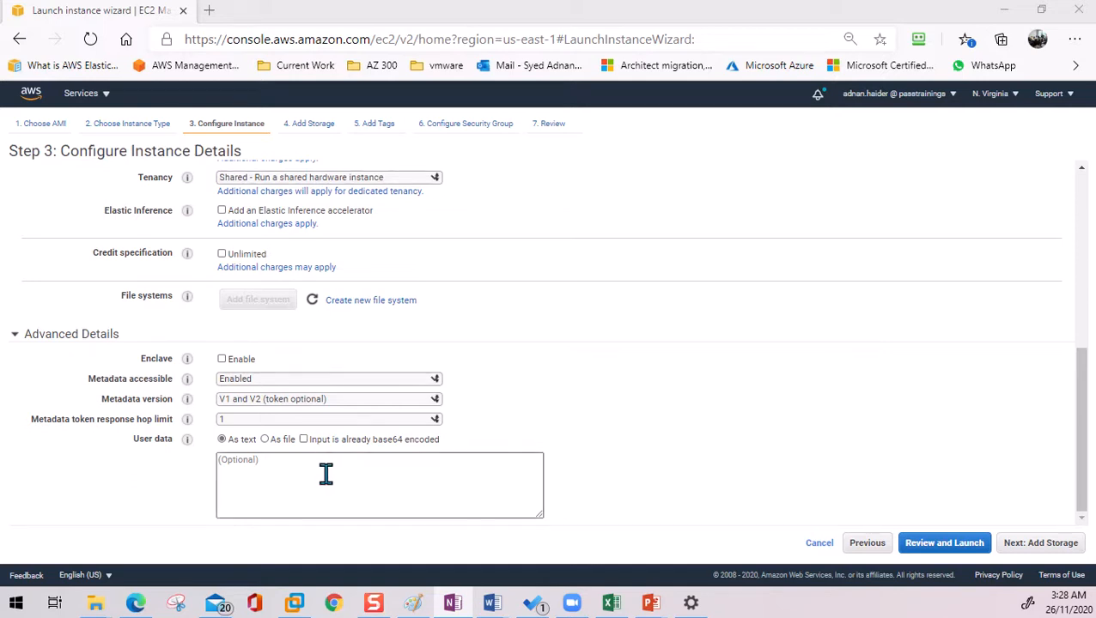
key(ctrl+v)
scroll(324, 494, up, 3)
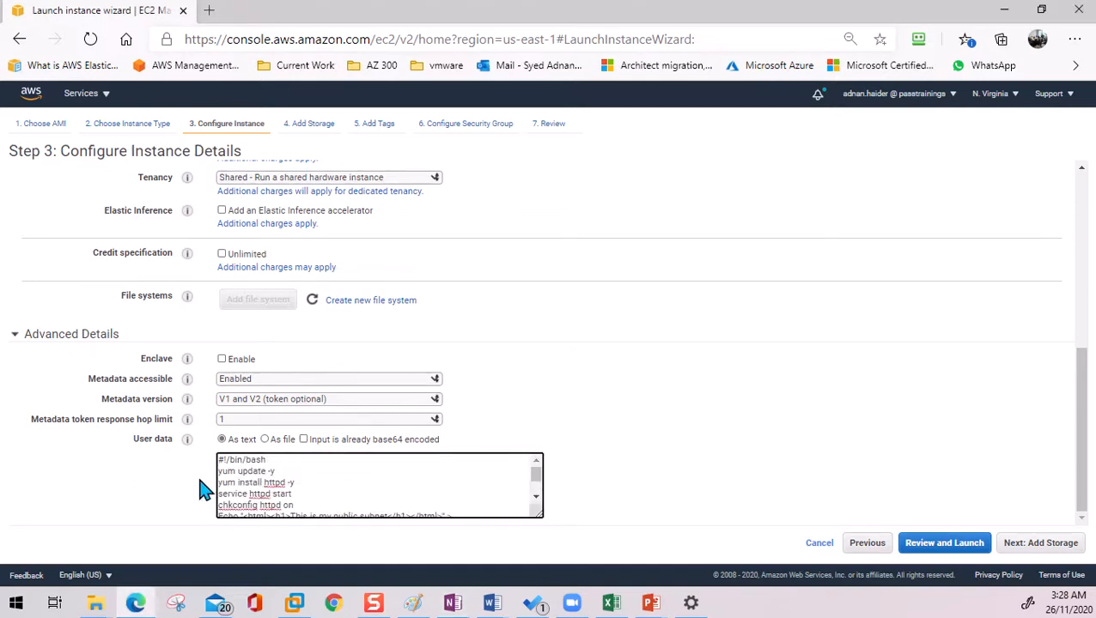
- Go through the user data script's commands and correct its Echo line to lowercase echo, redirecting with >> into /var/www/html/index.html
drag(217, 472, 286, 473)
drag(218, 482, 301, 484)
scroll(307, 494, down, 1)
drag(222, 485, 296, 481)
drag(221, 495, 304, 493)
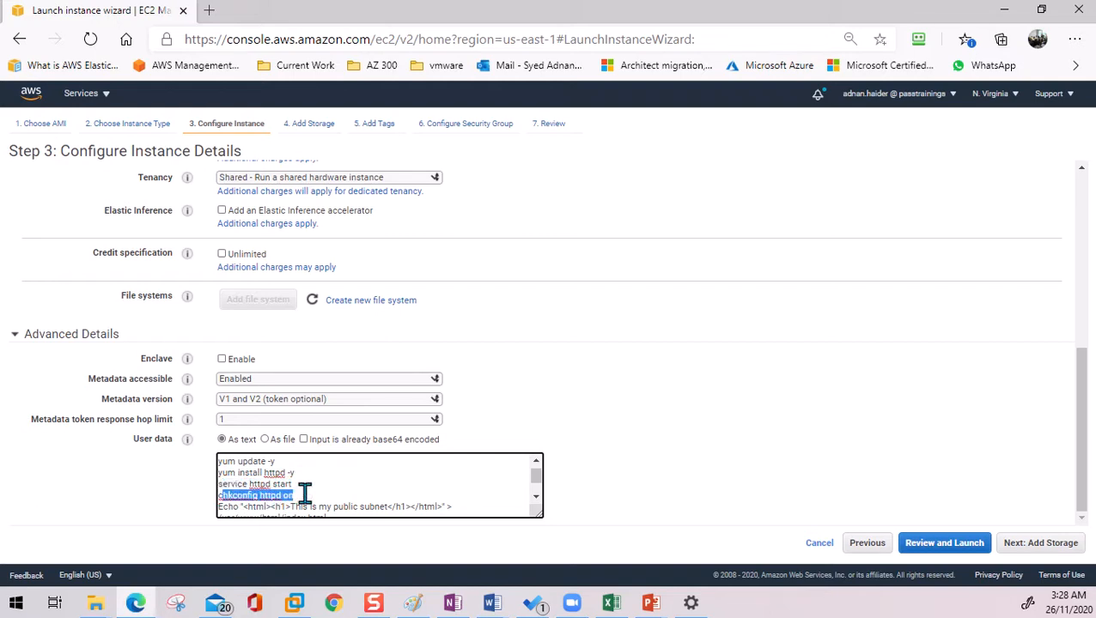
scroll(304, 494, down, 1)
click(222, 498)
key(BackSpace)
text(e)
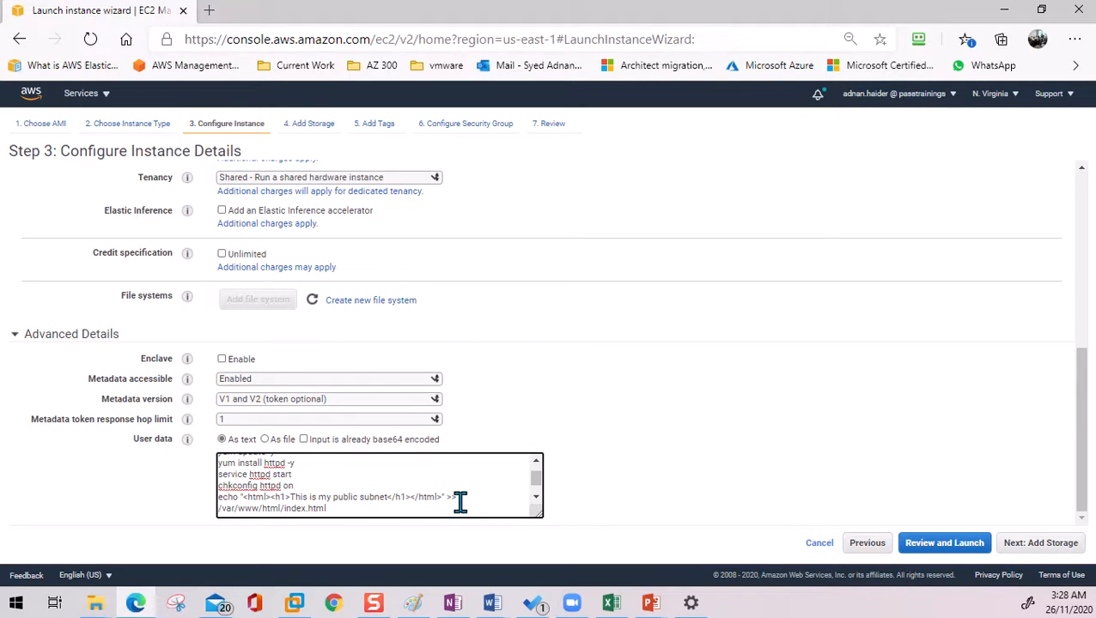
scroll(461, 502, down, 1)
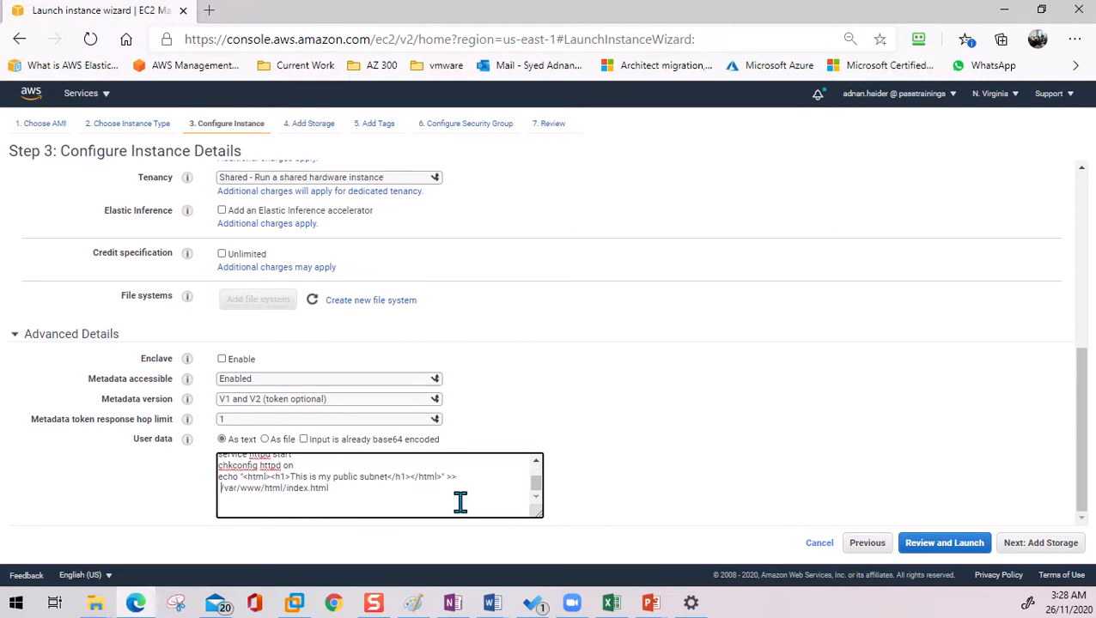
- Accept the default storage, add a tag with key Name and value passdemoec2, and copy that value
click(1044, 551)
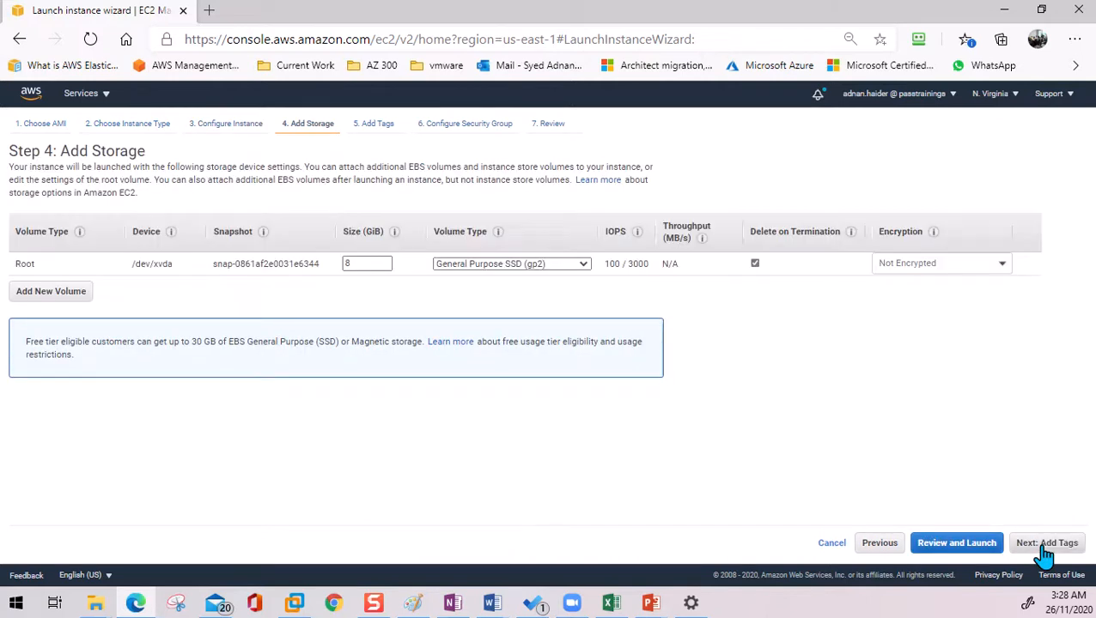
click(1044, 552)
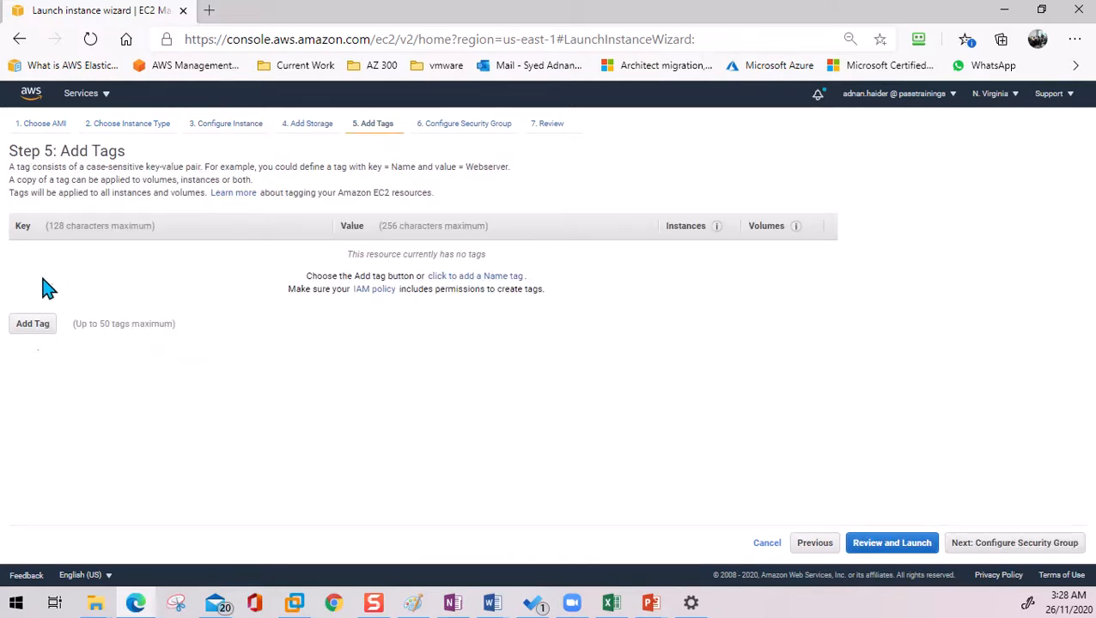
click(34, 328)
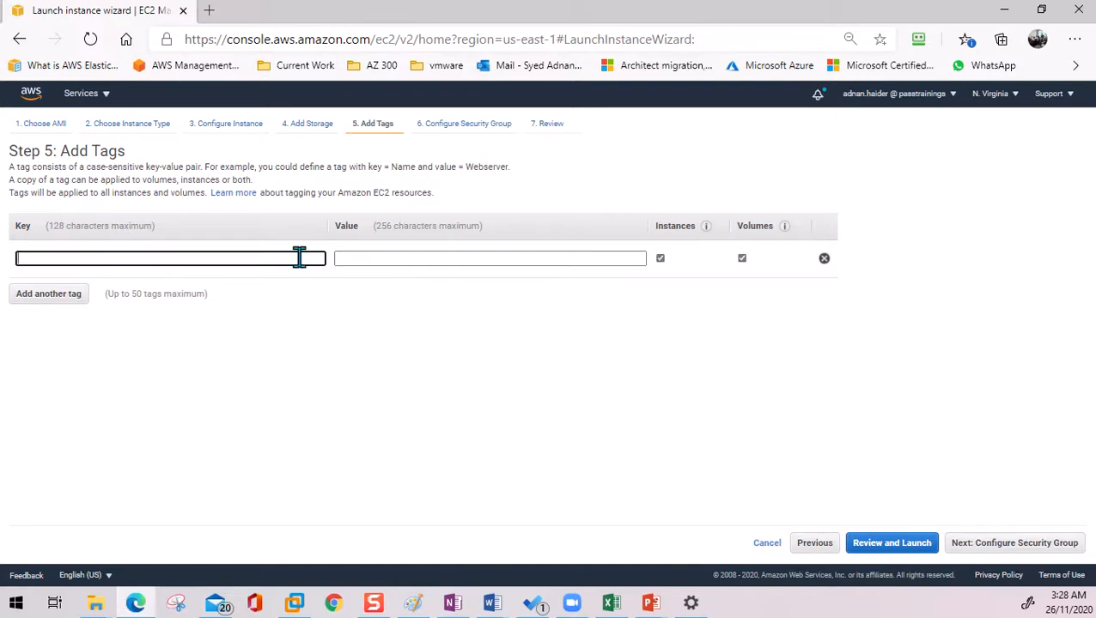
text(Name)
key(Tab)
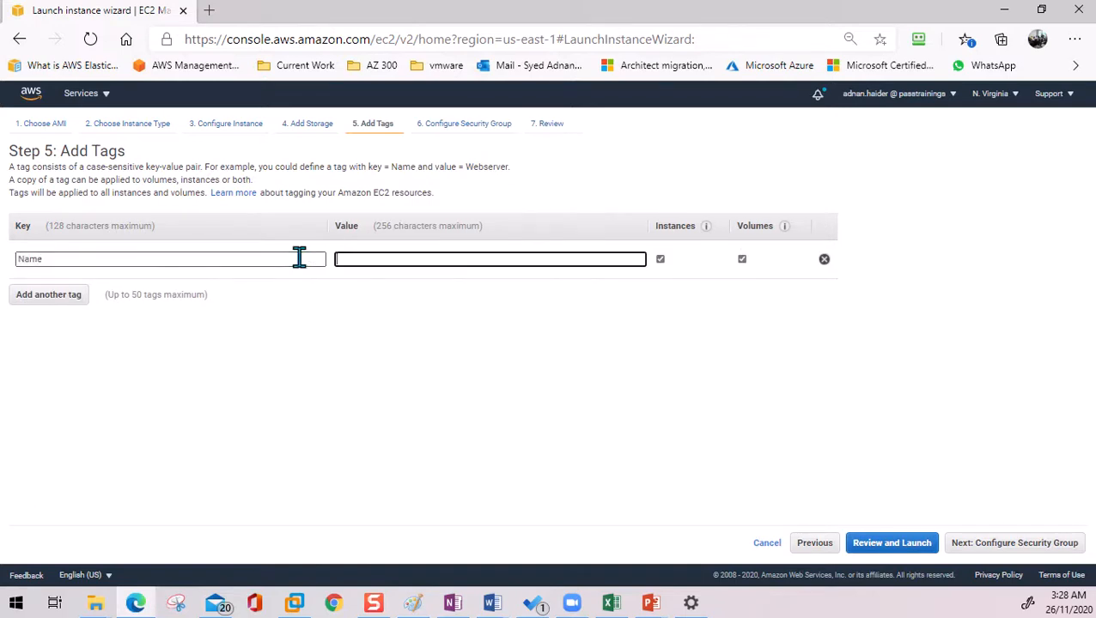
text(passdemoec2)
double_click(359, 258)
key(ctrl+c)
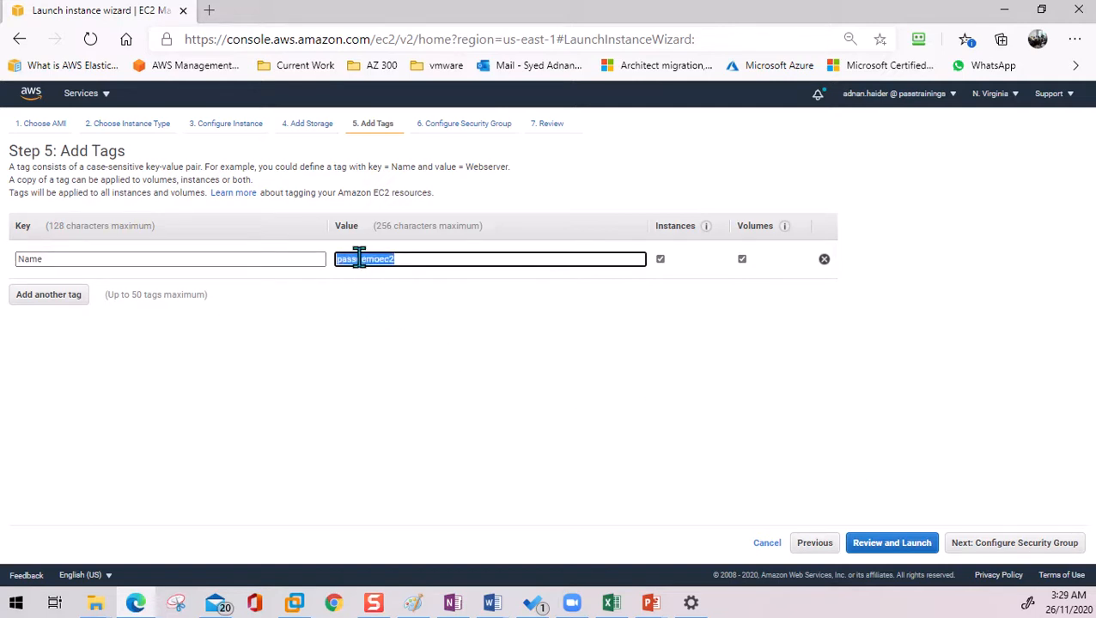
- Name the new security group passdemoec2 and replace launch-wizard-5 with passdemoec2 in its description
click(991, 544)
drag(301, 237, 103, 225)
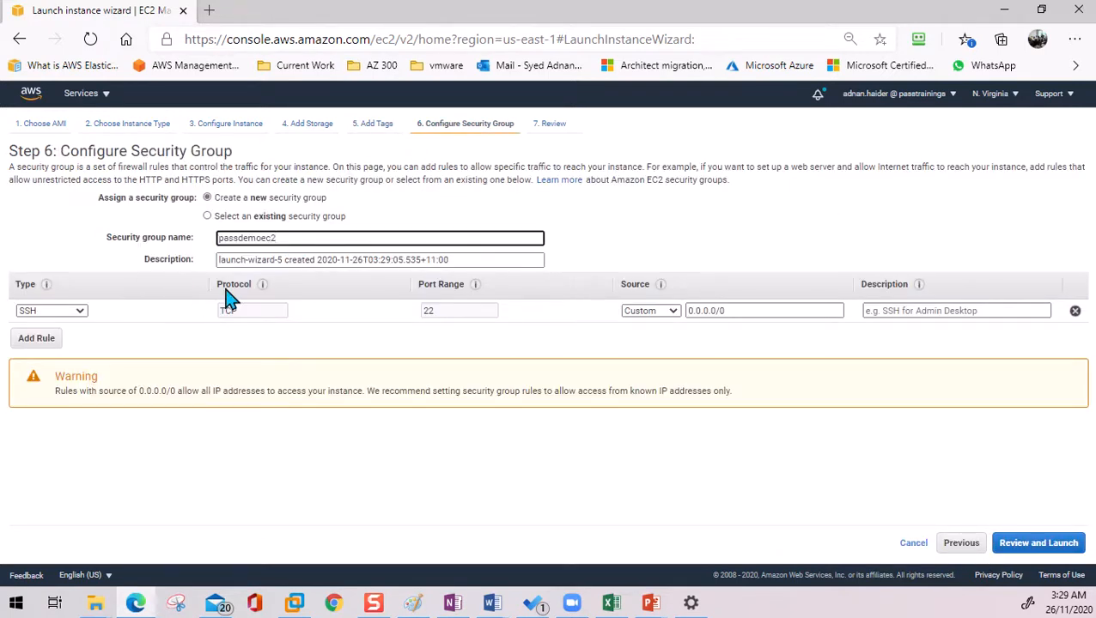
drag(281, 259, 216, 260)
key(ctrl+v)
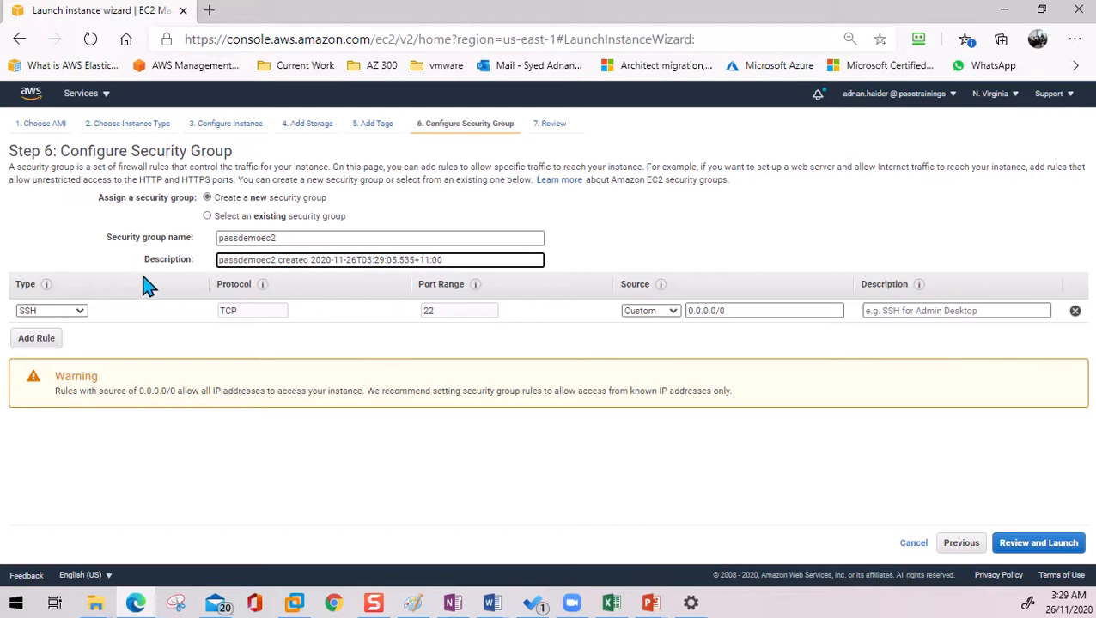
- Add an HTTP rule on port 80 to the security group and proceed through the launch review to the key pair selection
click(38, 339)
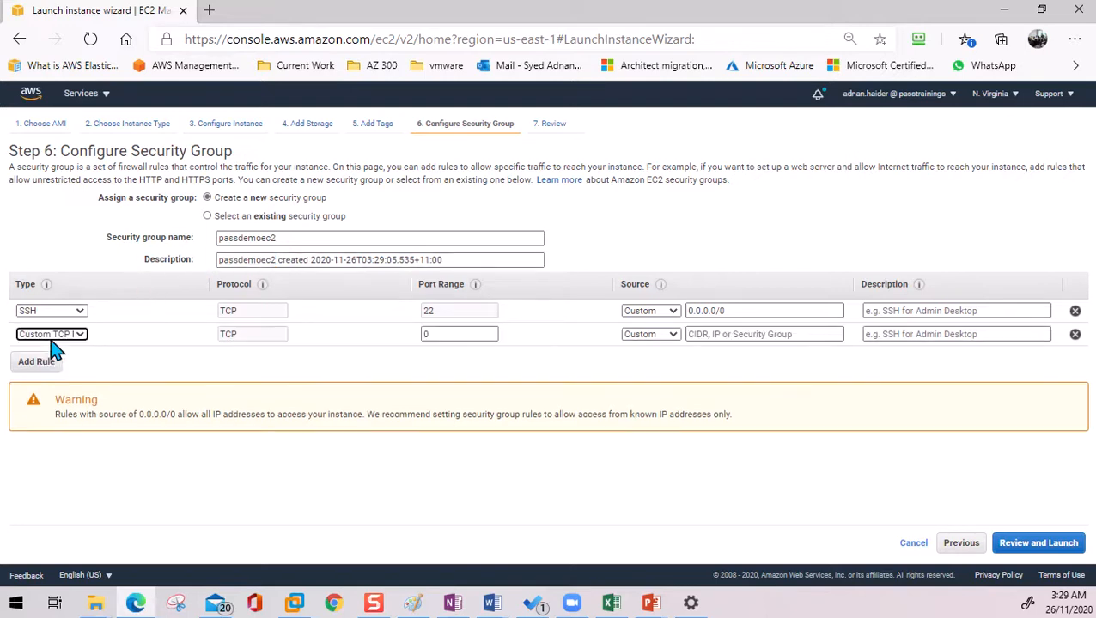
click(60, 335)
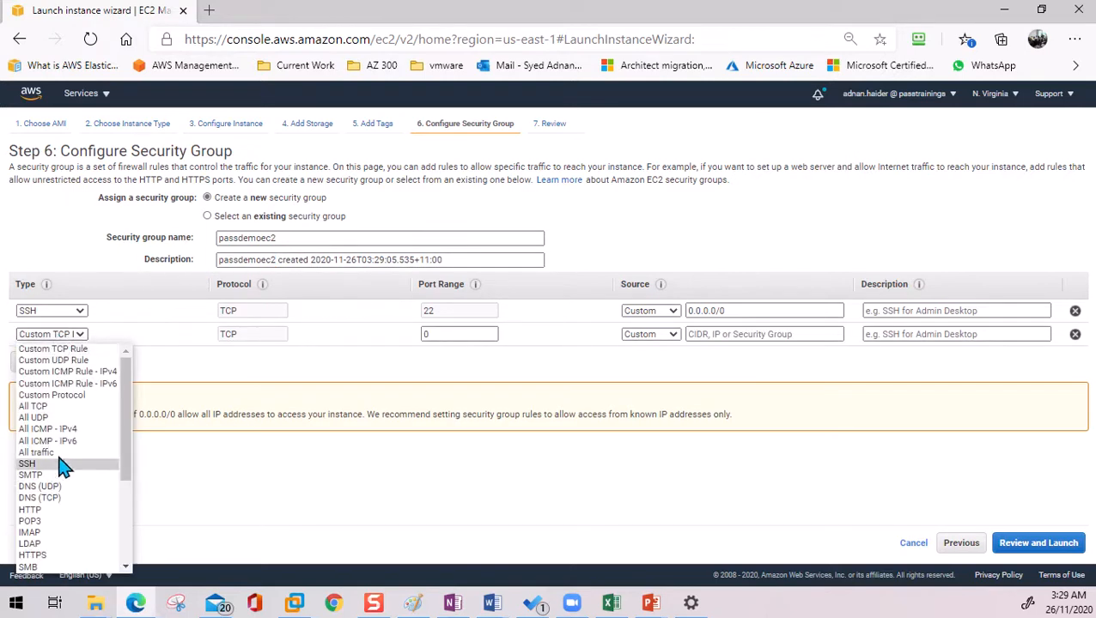
click(62, 511)
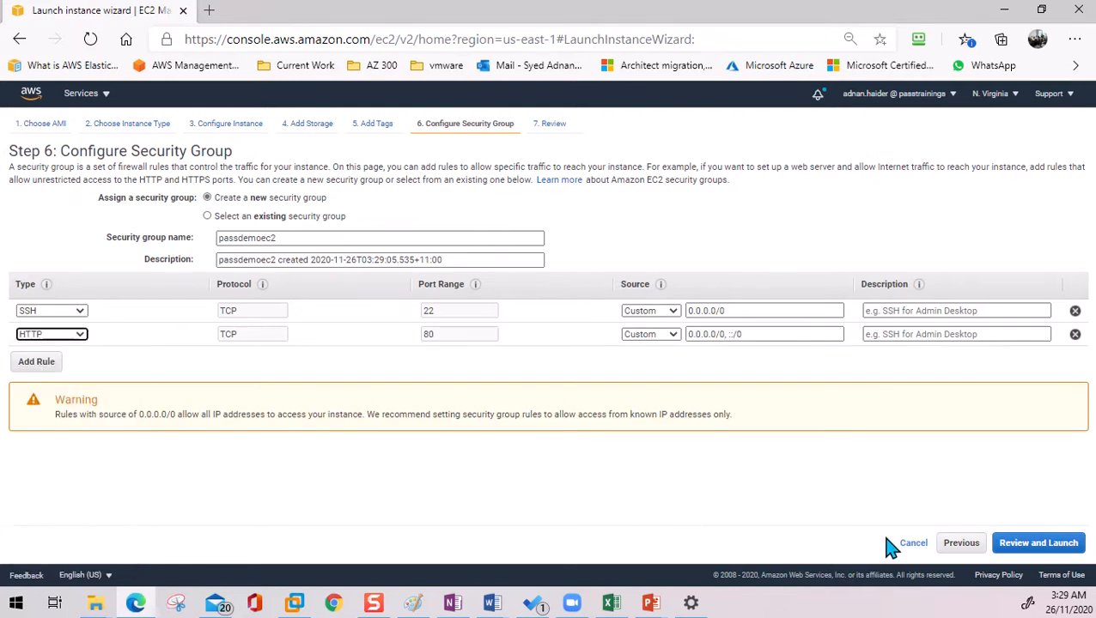
click(1022, 545)
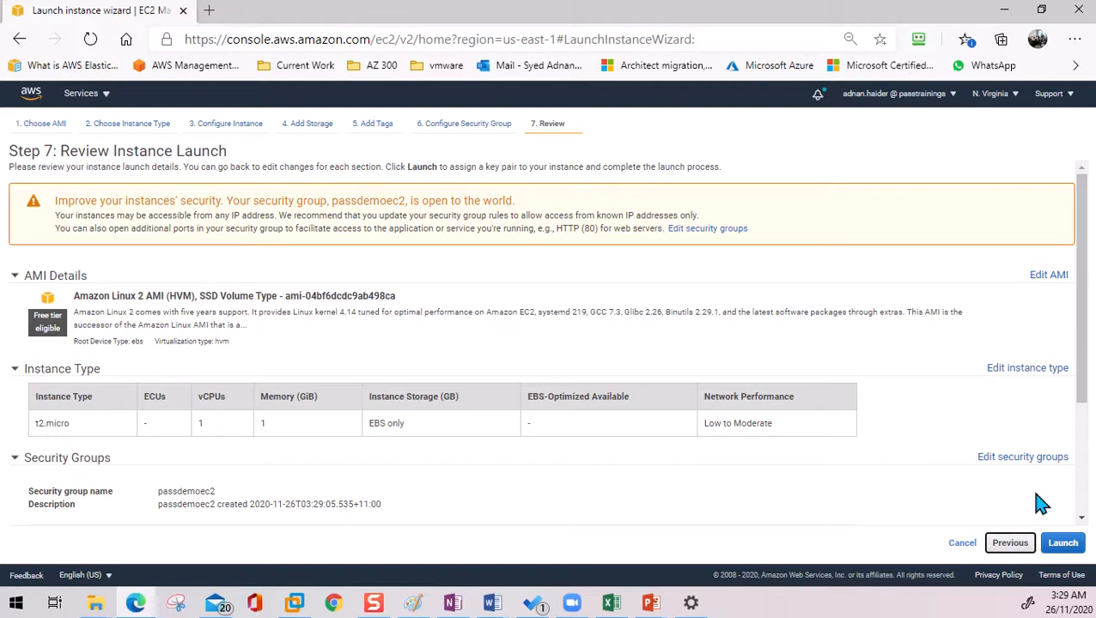
click(1065, 544)
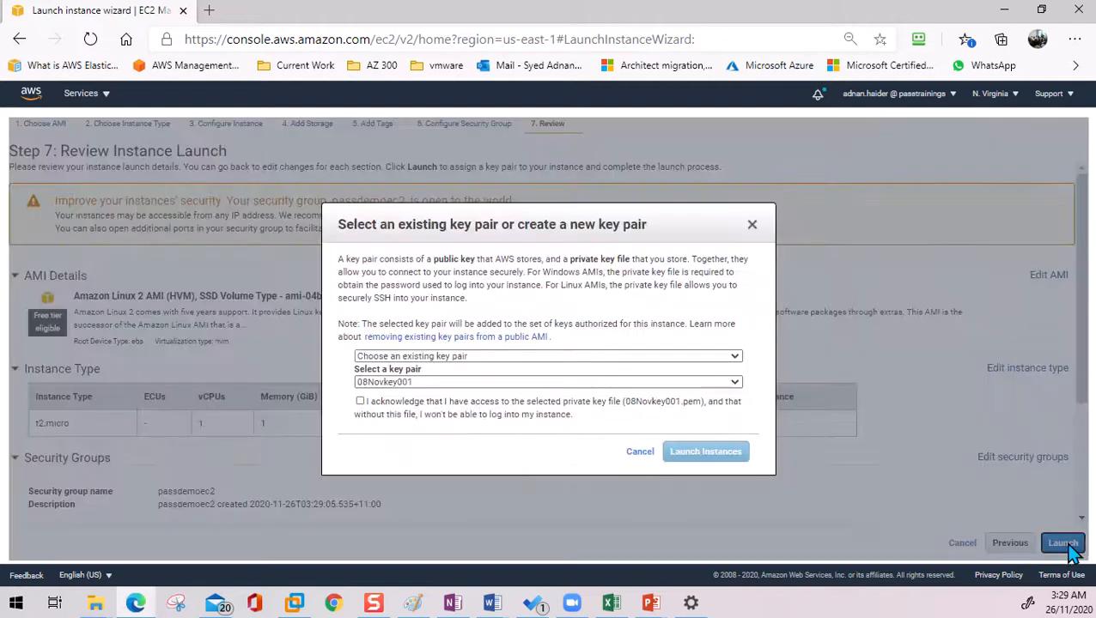
- Launch the instance with the existing key pair 360cloudkey, acknowledging access to its private key file, and open the instances list
click(403, 383)
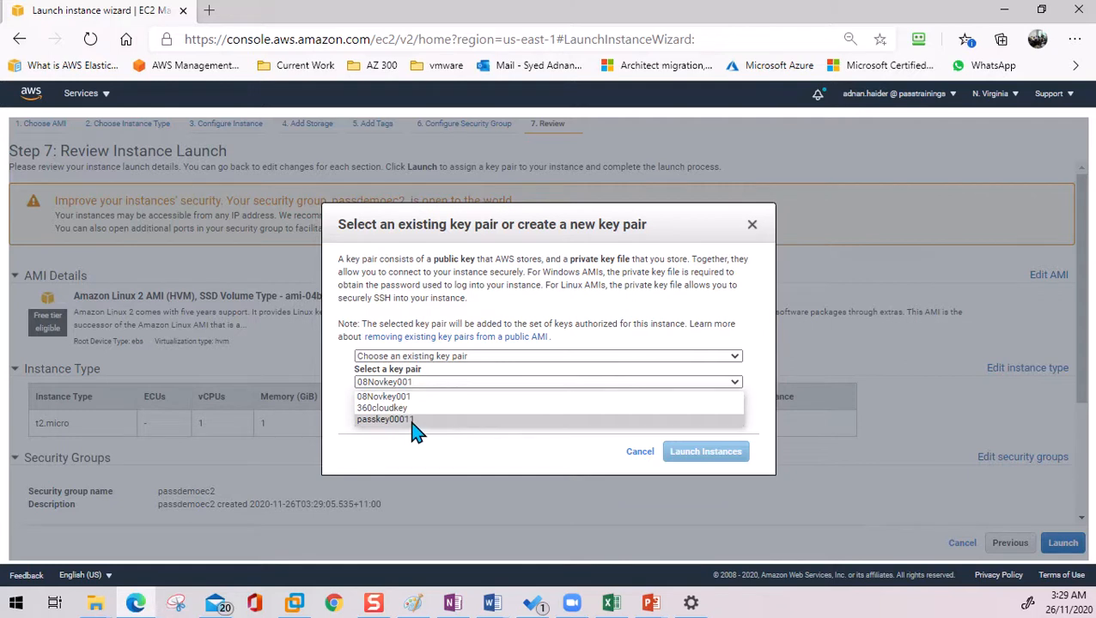
click(404, 409)
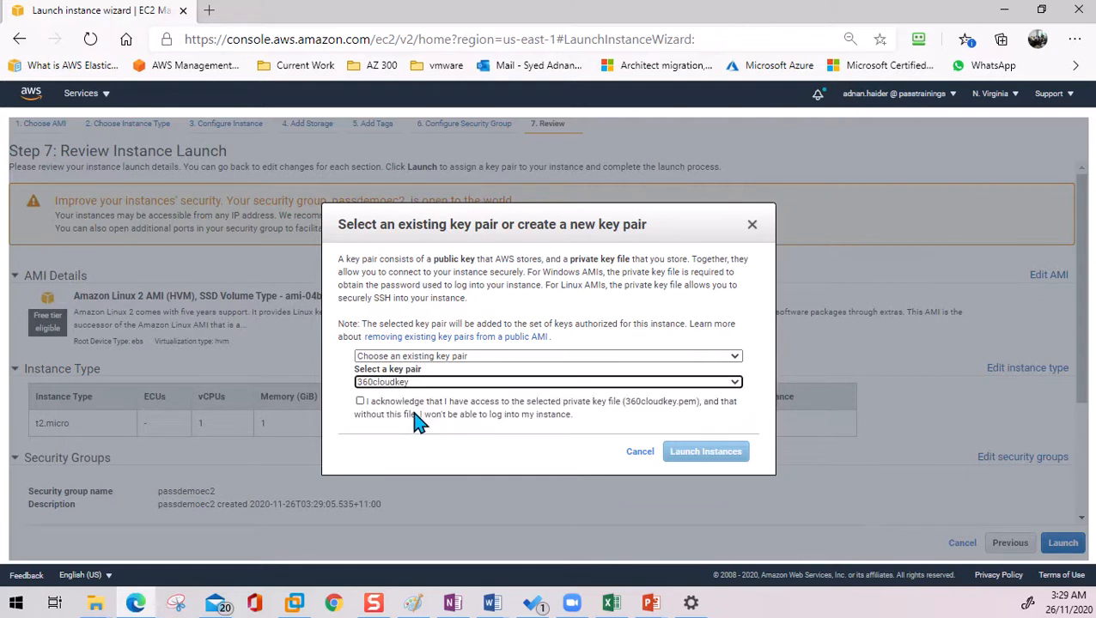
click(361, 403)
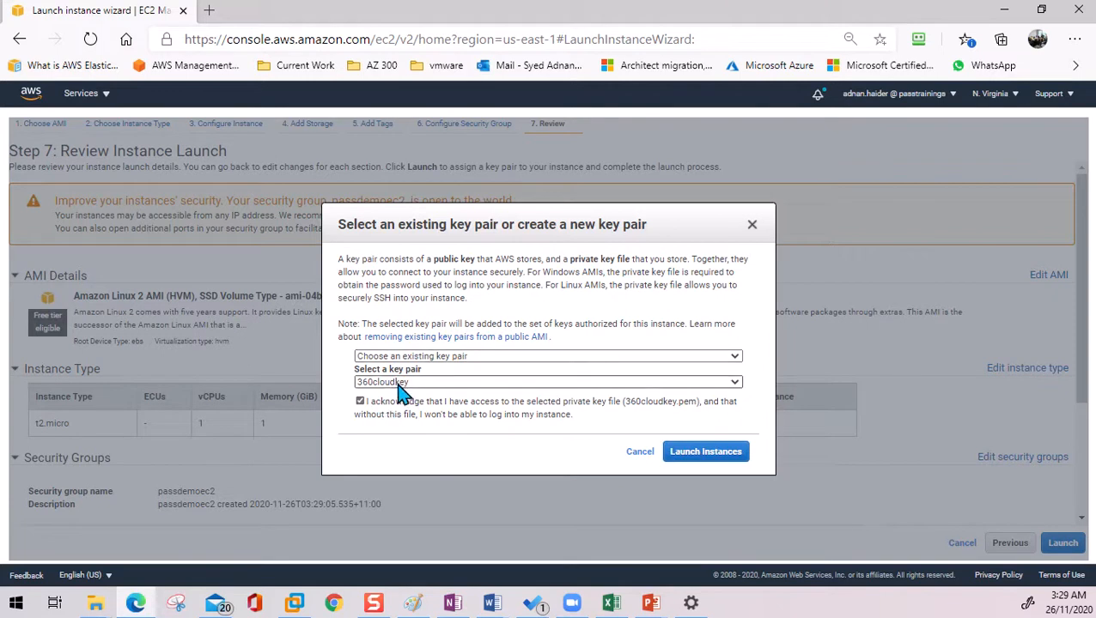
click(705, 452)
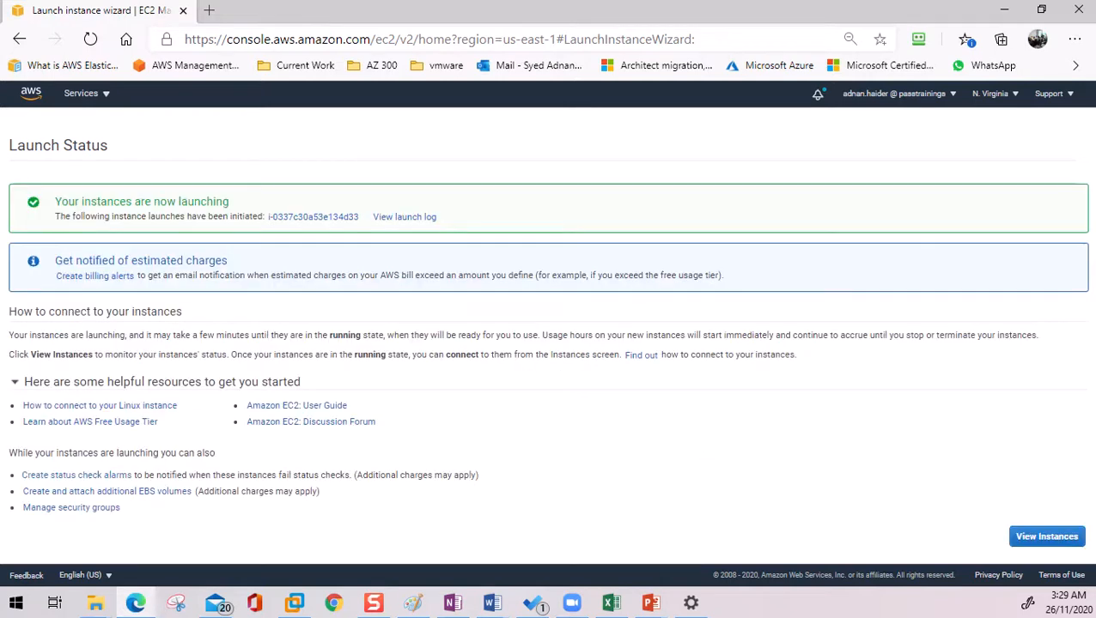
click(1042, 538)
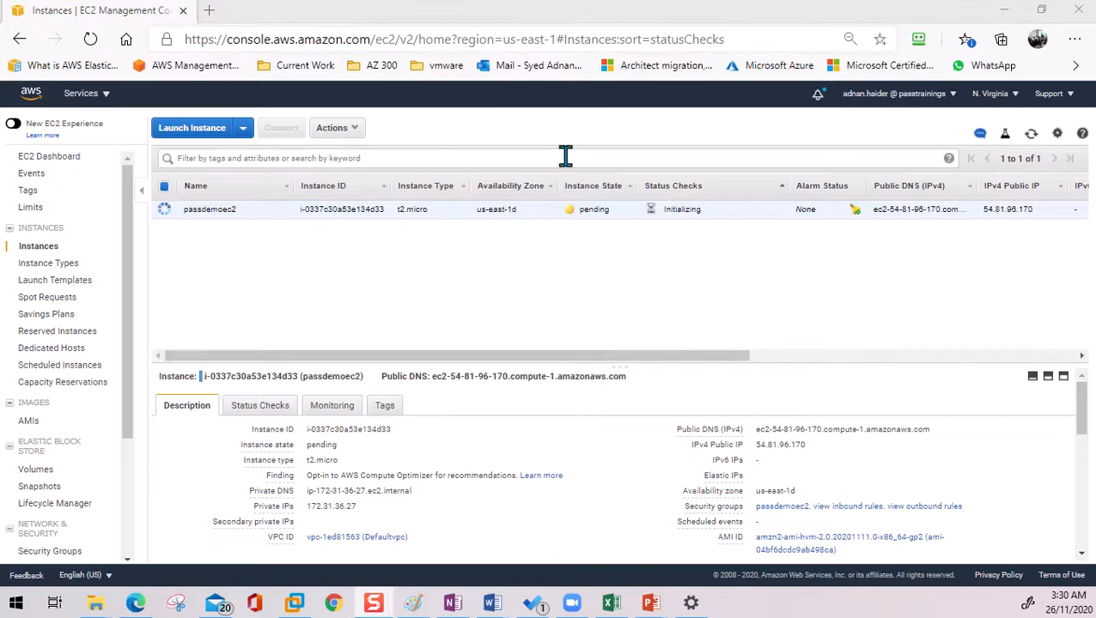
click(192, 133)
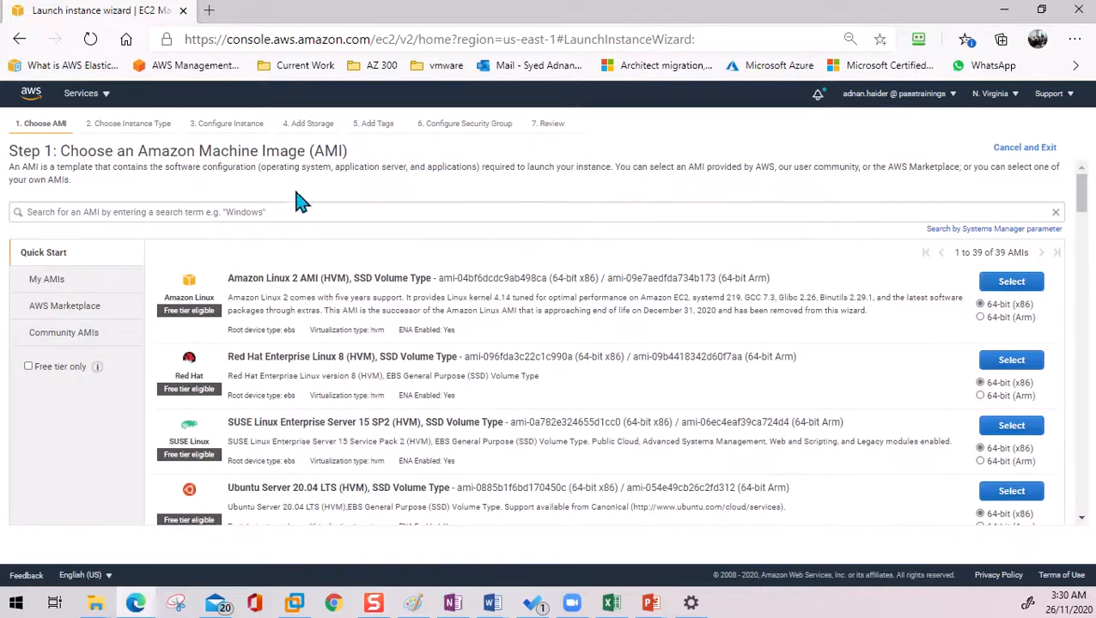
click(298, 212)
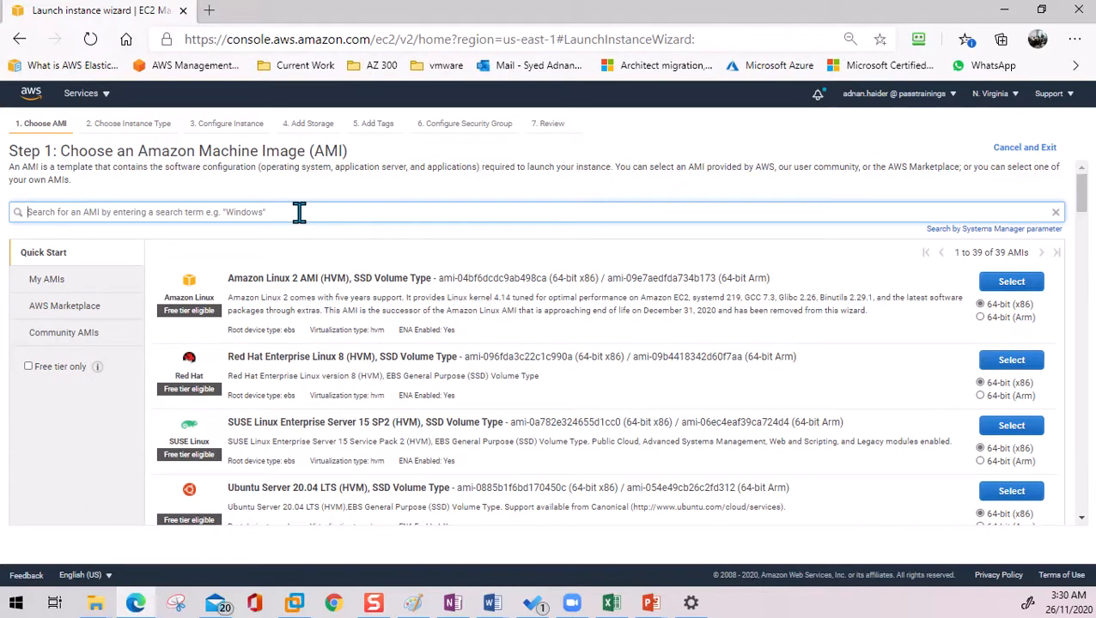
text(window)
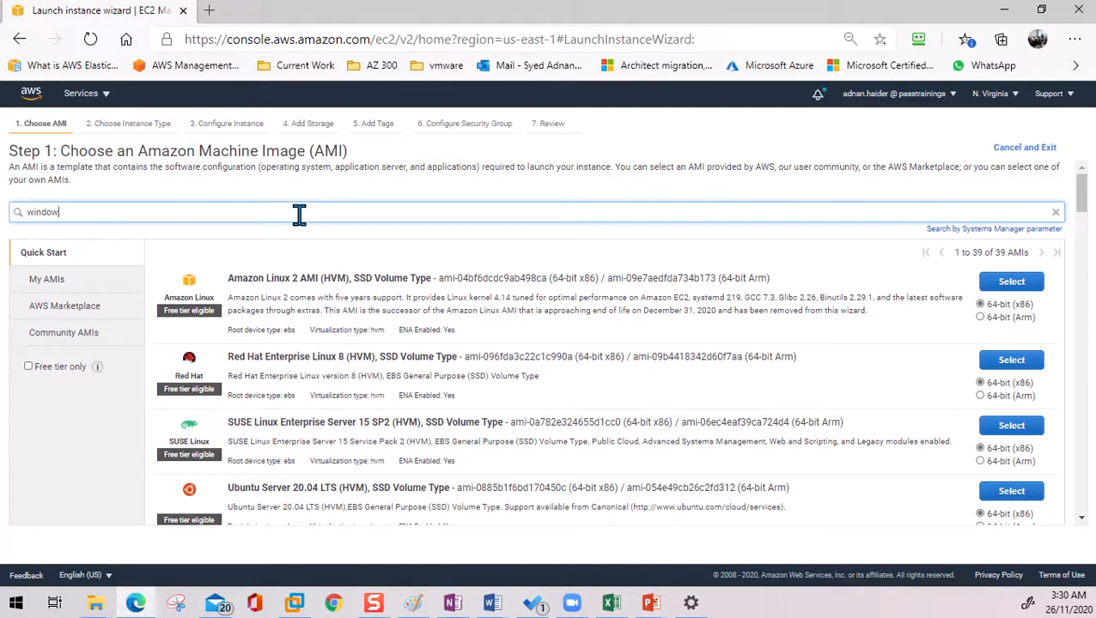
key(Return)
scroll(464, 414, down, 3)
scroll(464, 413, down, 3)
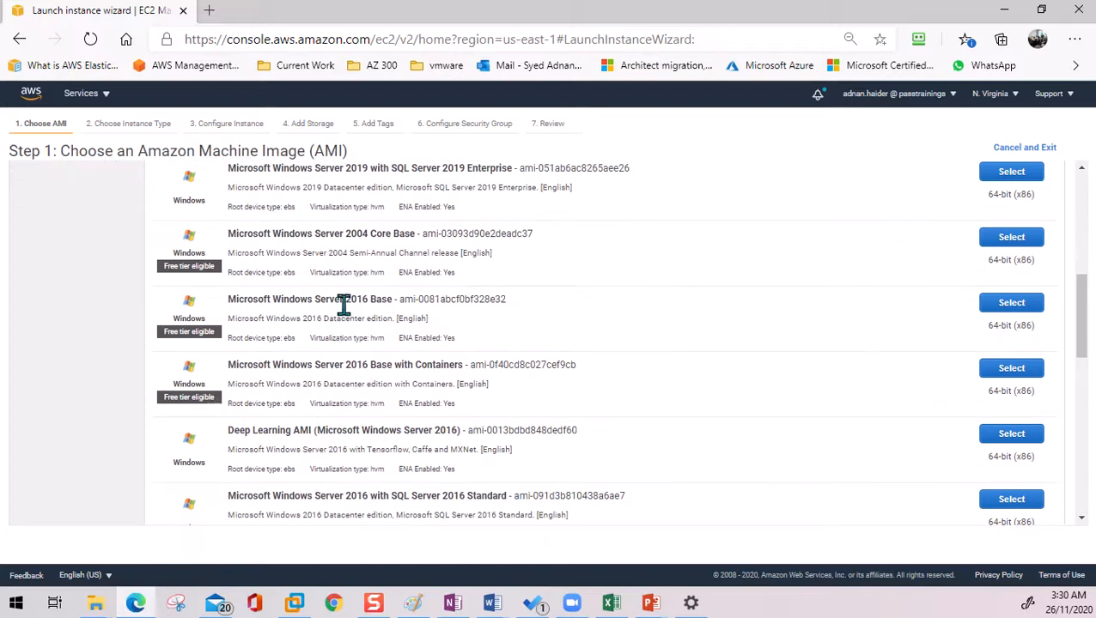
click(1015, 306)
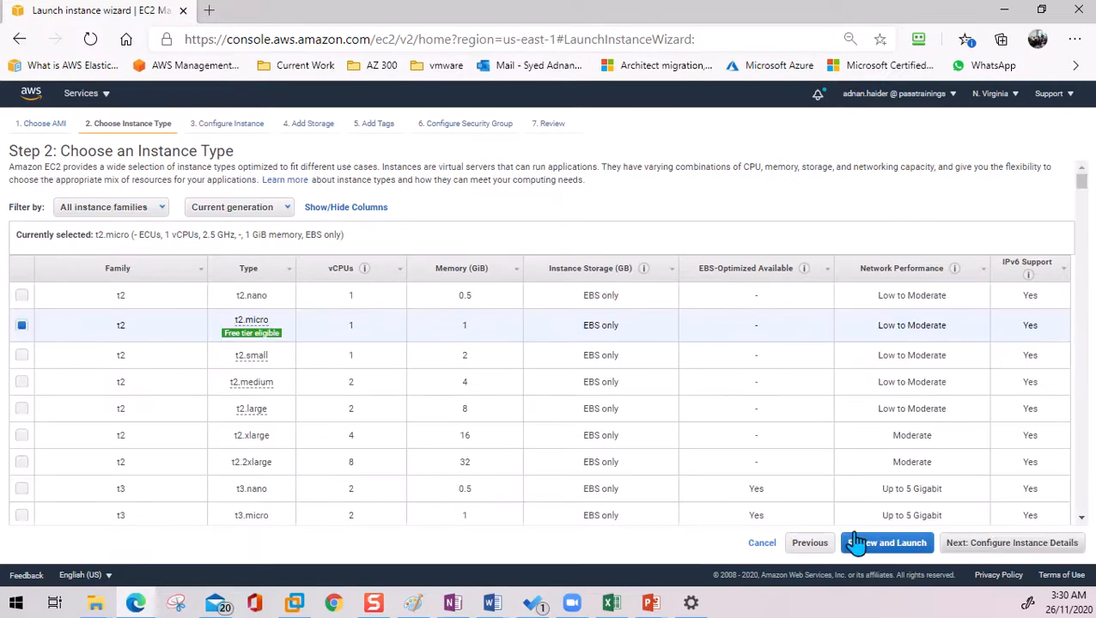
click(1018, 548)
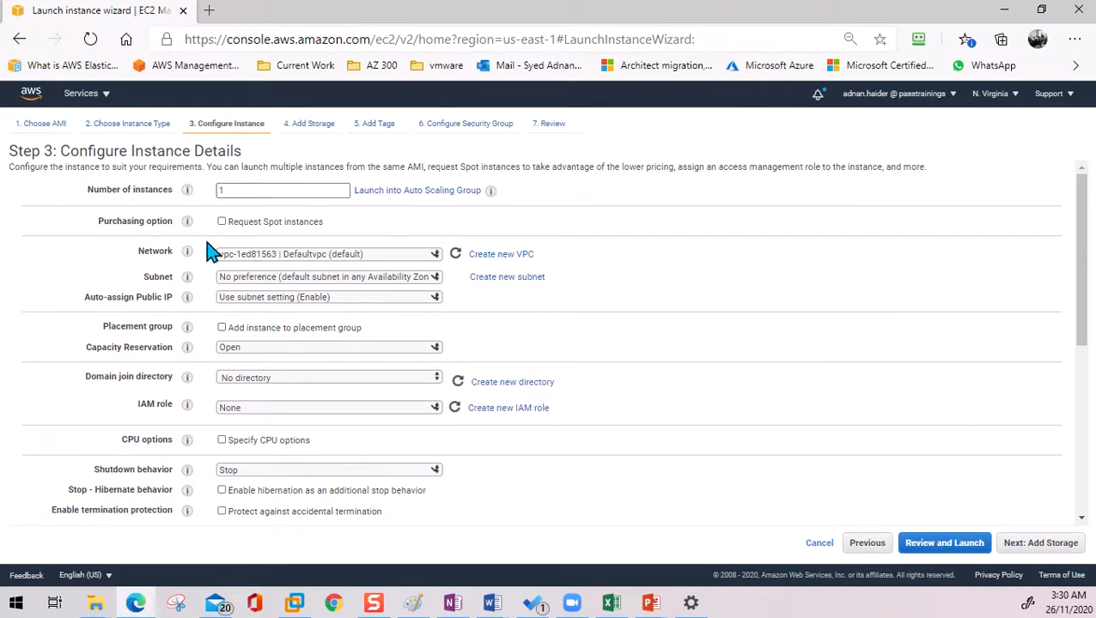
click(867, 544)
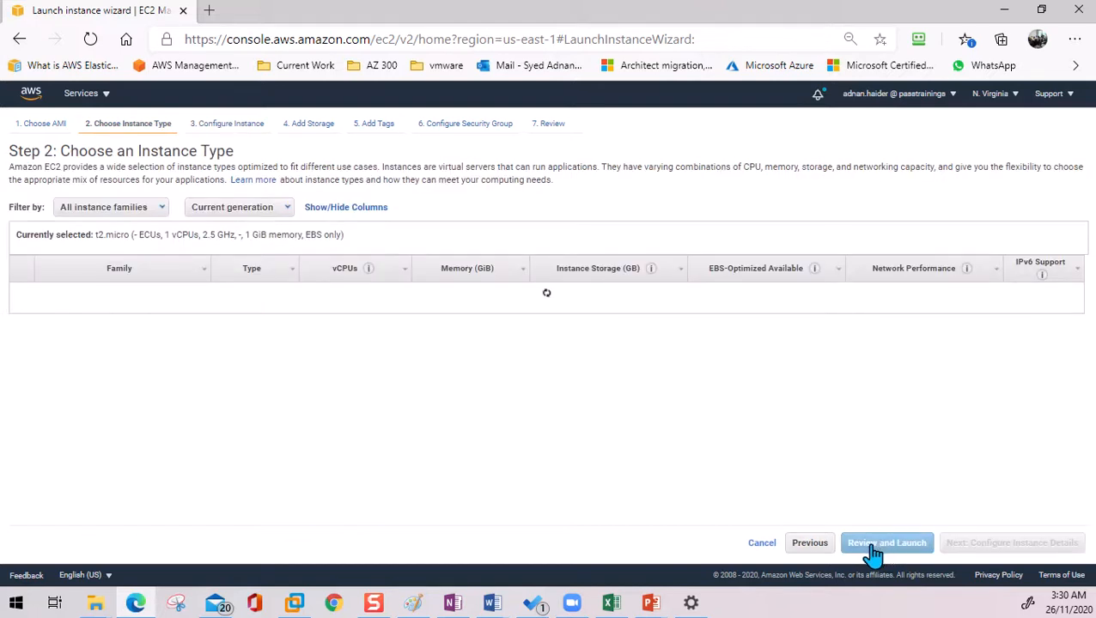
click(808, 544)
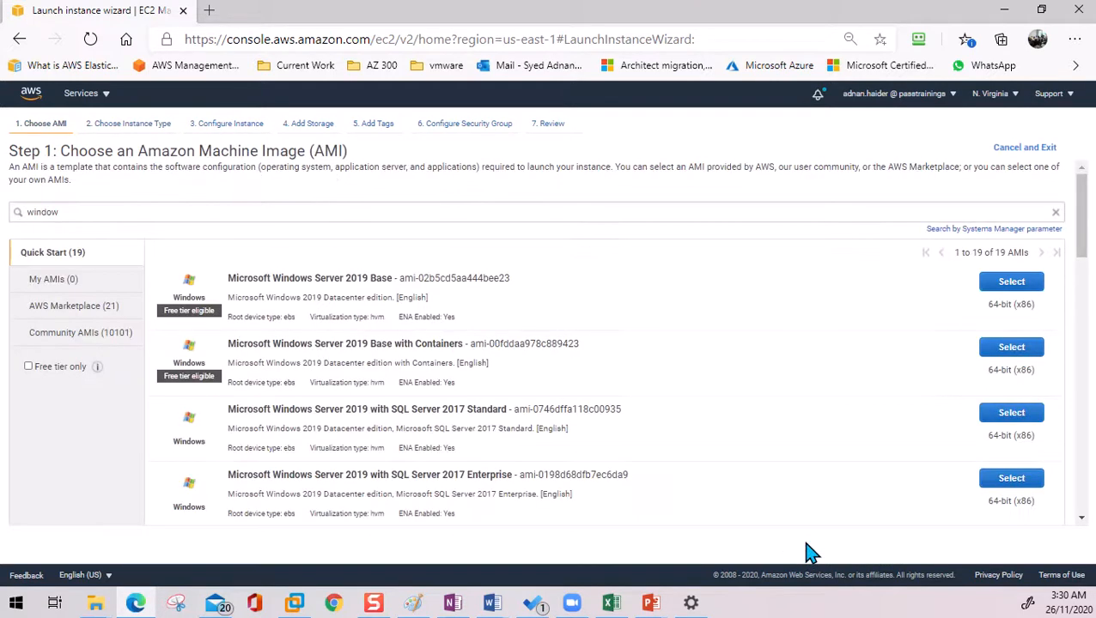
double_click(74, 211)
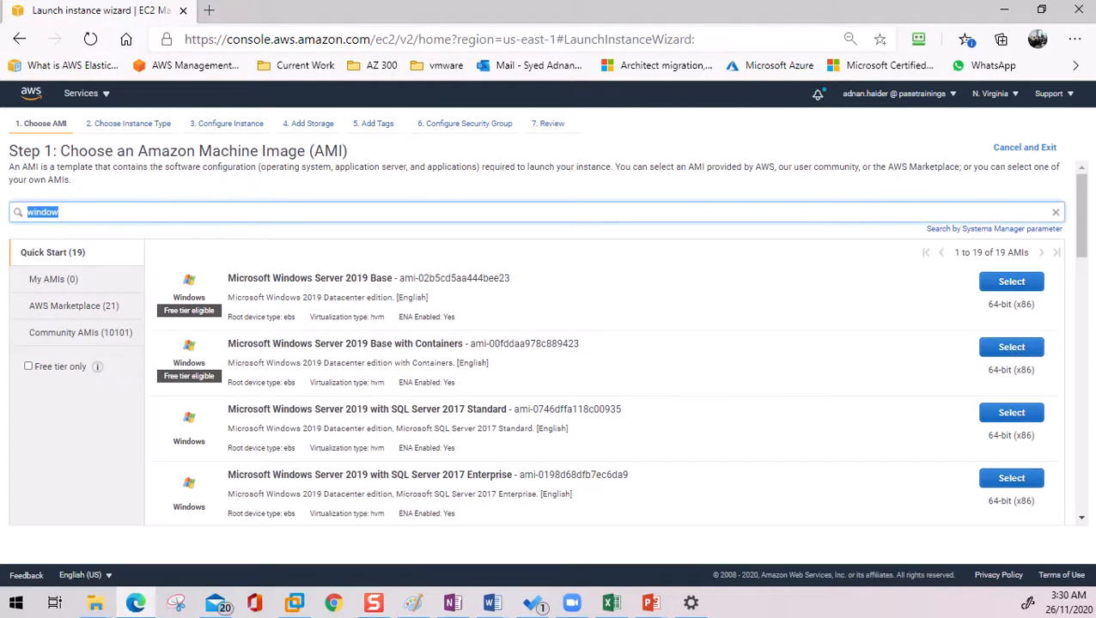
key(BackSpace)
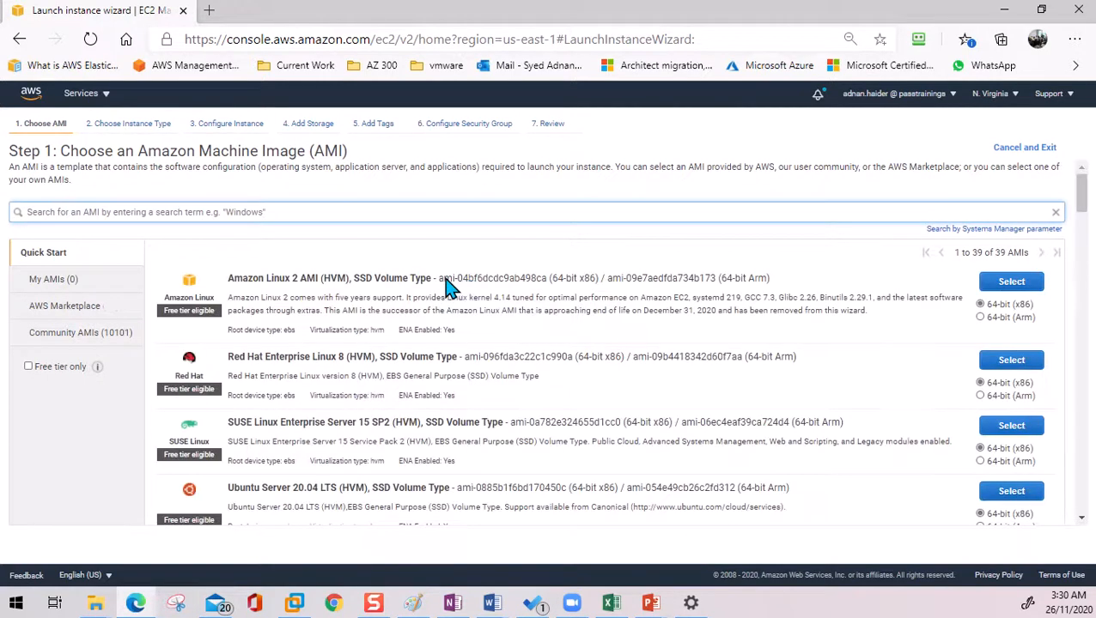
click(1013, 285)
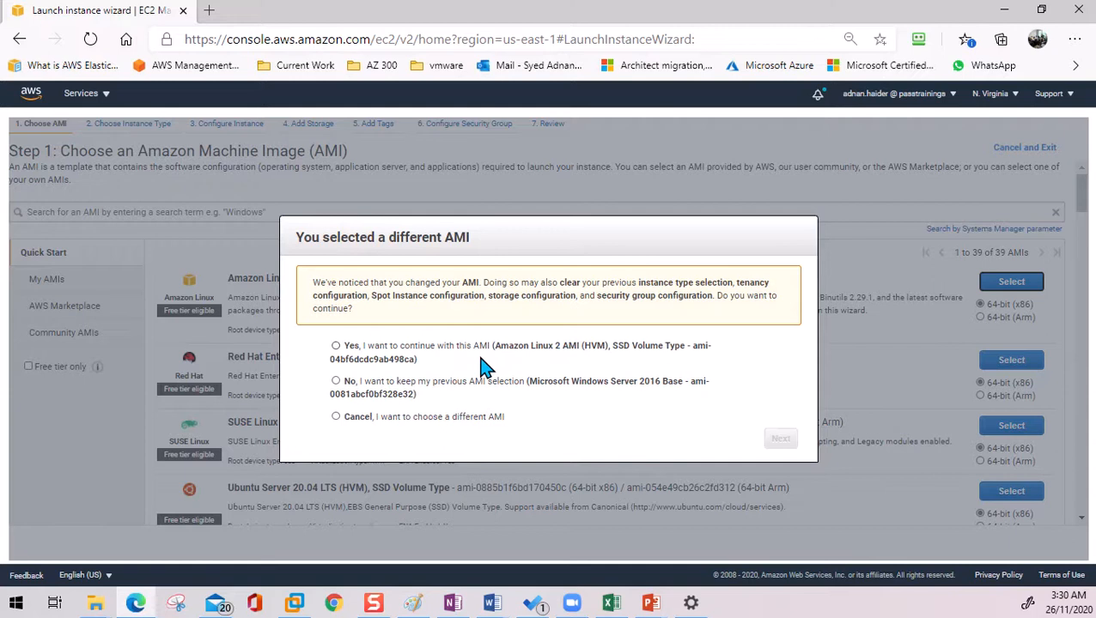
key(Escape)
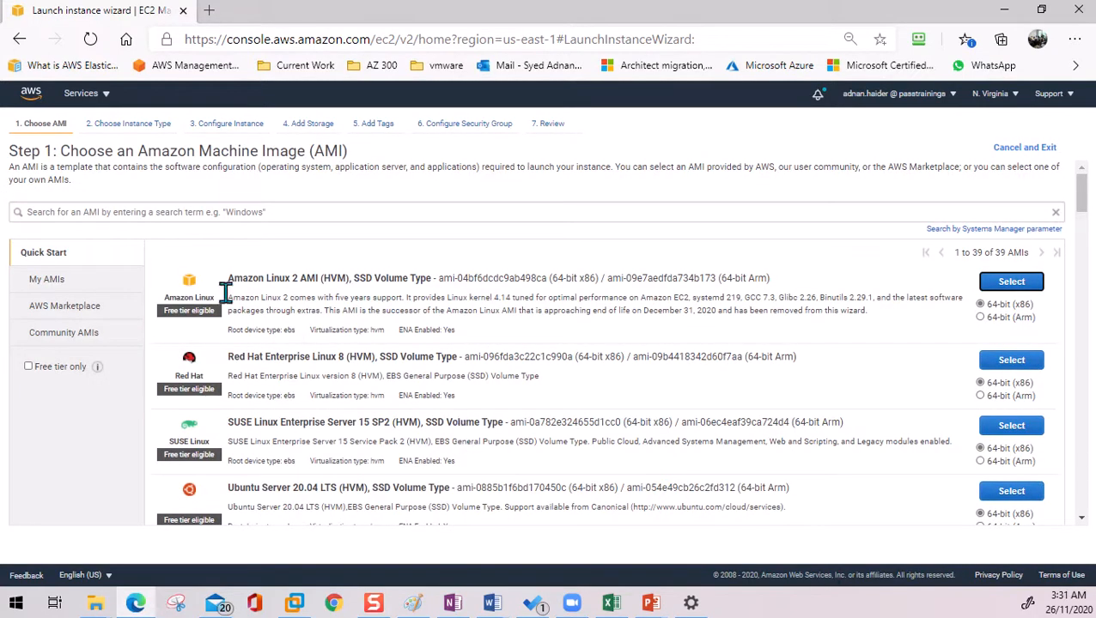
click(84, 97)
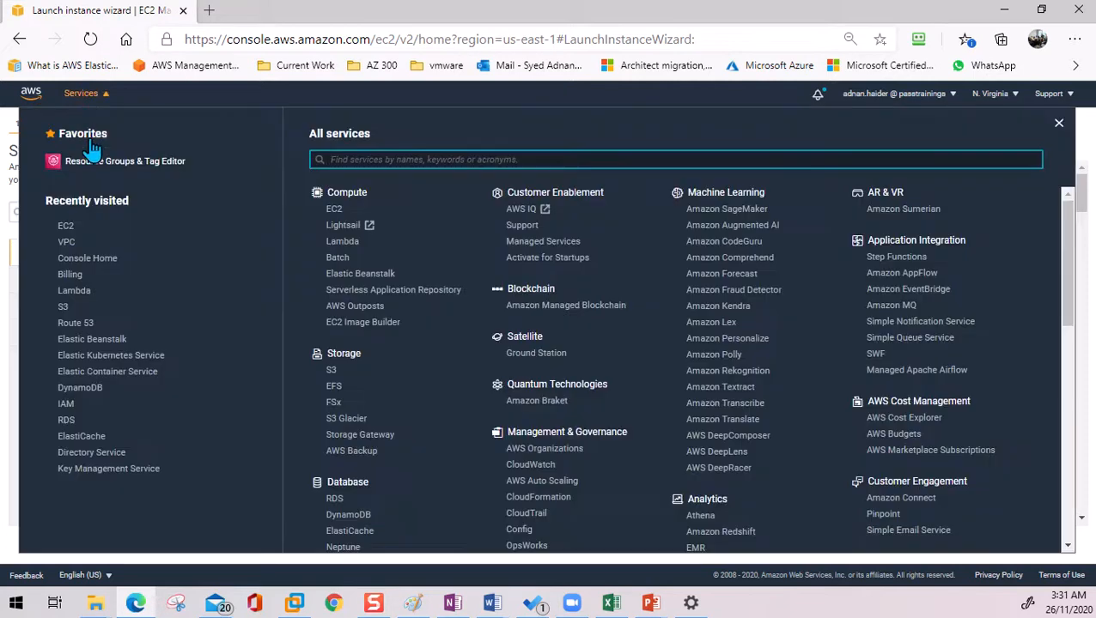
click(66, 228)
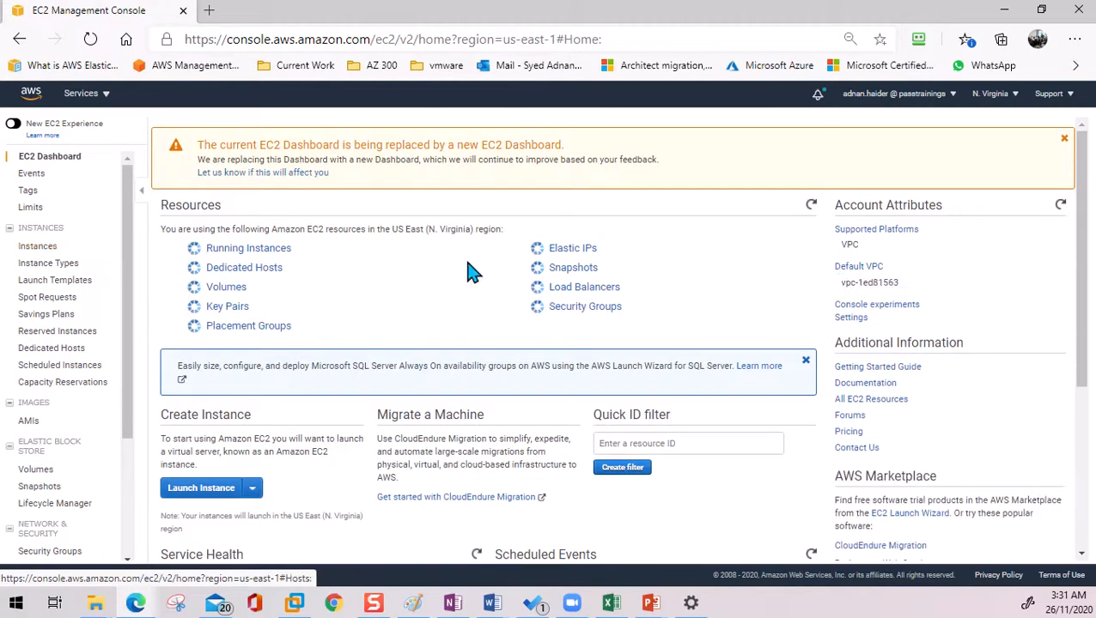
click(253, 254)
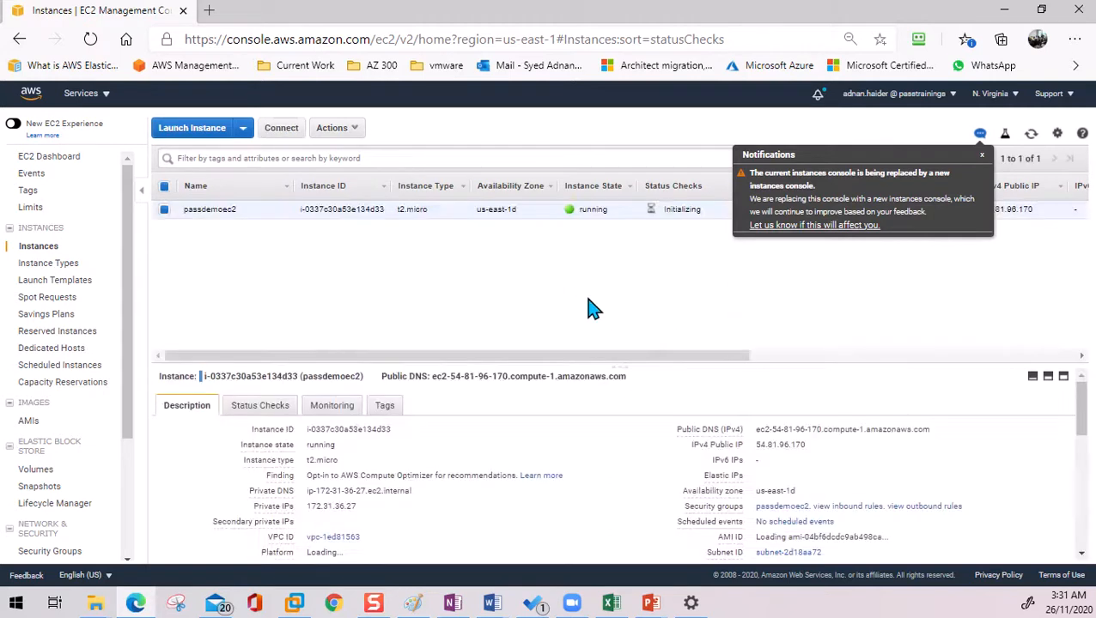
- Start a new instance launch from the 64-bit x86 Amazon Linux 2 AMI, keeping t2.micro, and proceed to the instance details
click(194, 134)
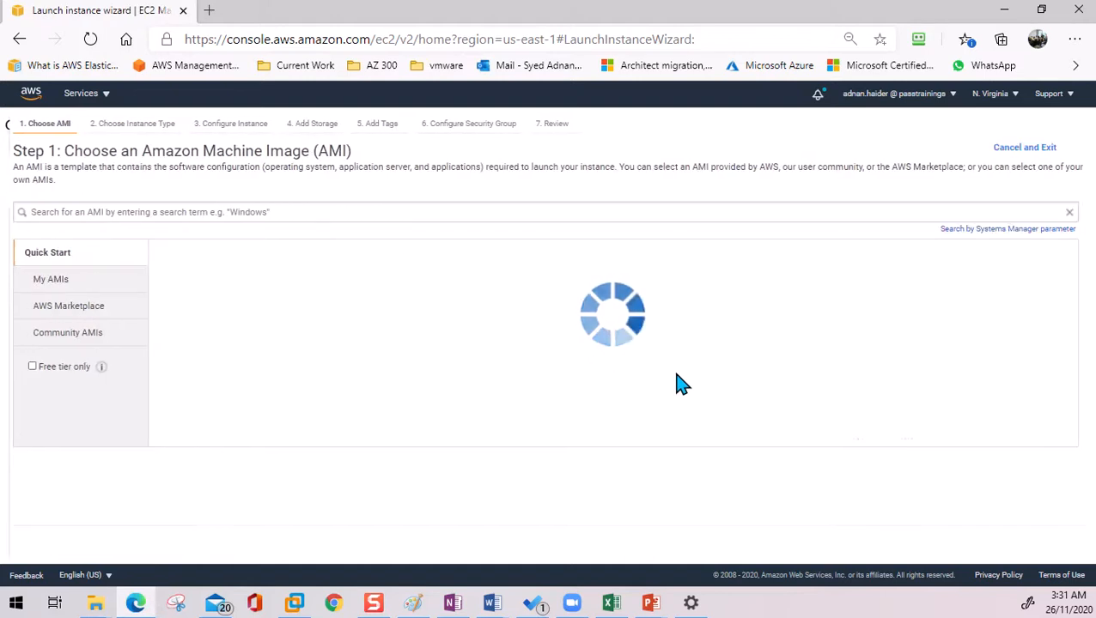
click(1009, 284)
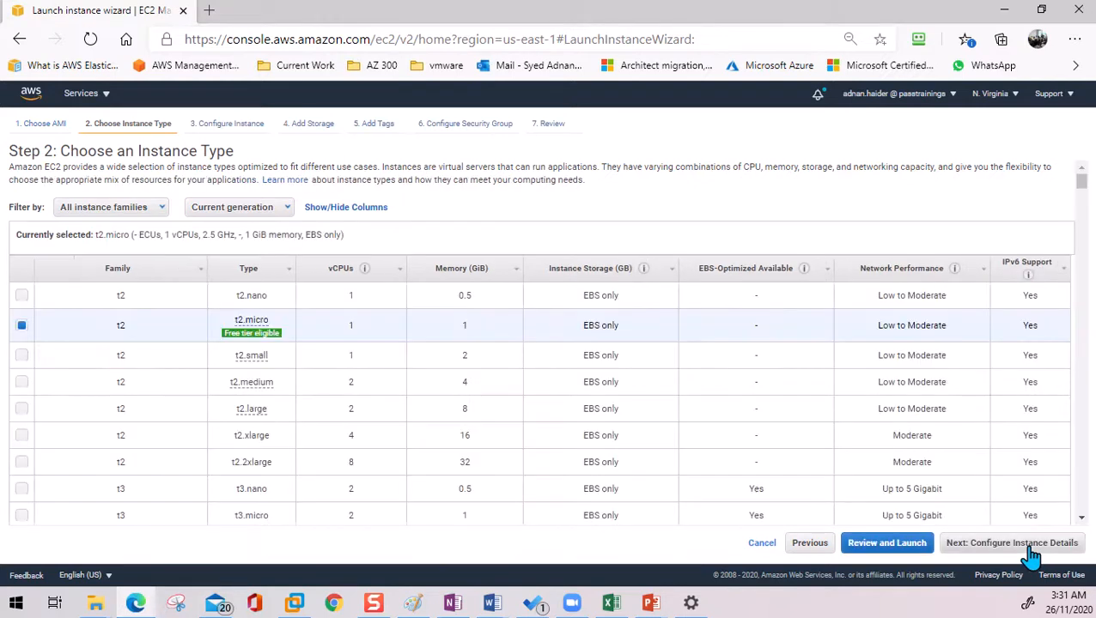
click(1026, 546)
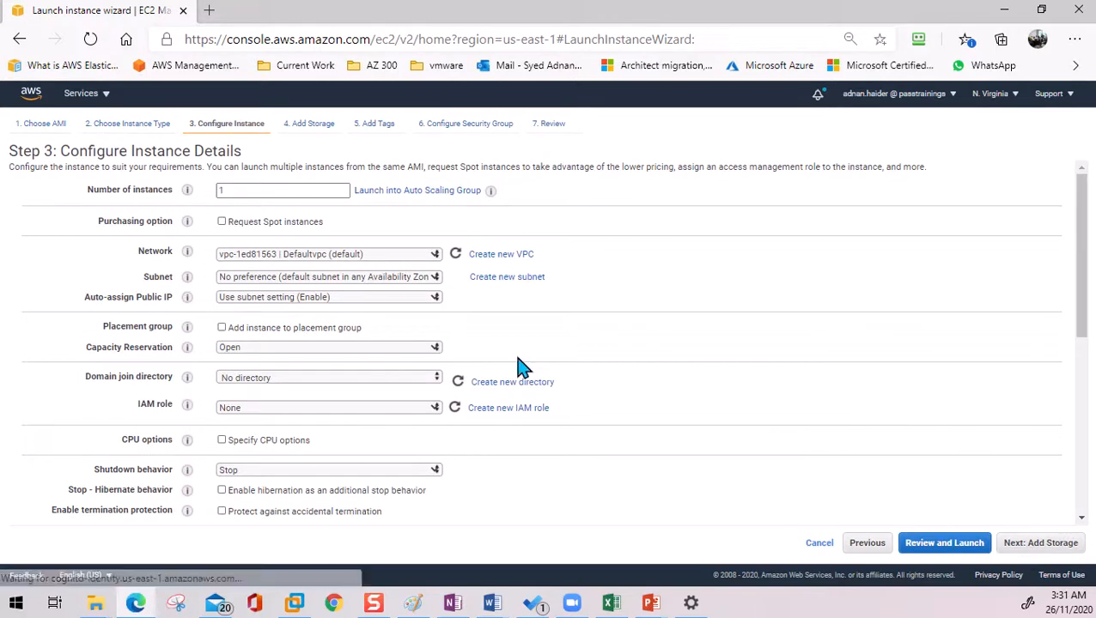
- Place the instance in network passdemovpc01 and subnet passdemosubnet01, and set Auto-assign Public IP to Enable
click(376, 258)
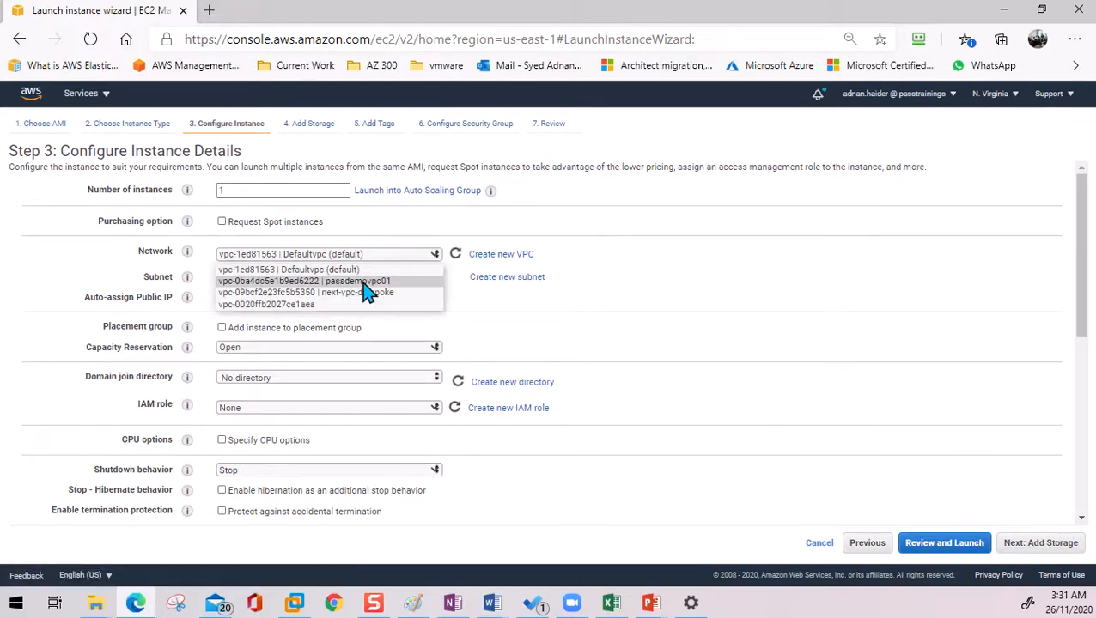
click(348, 283)
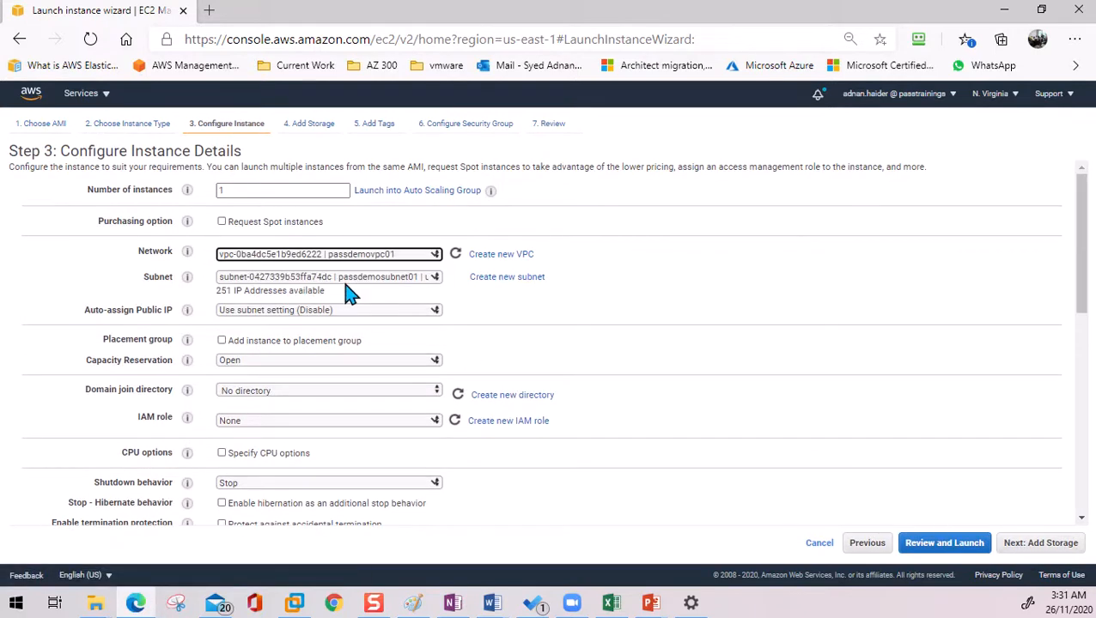
click(365, 288)
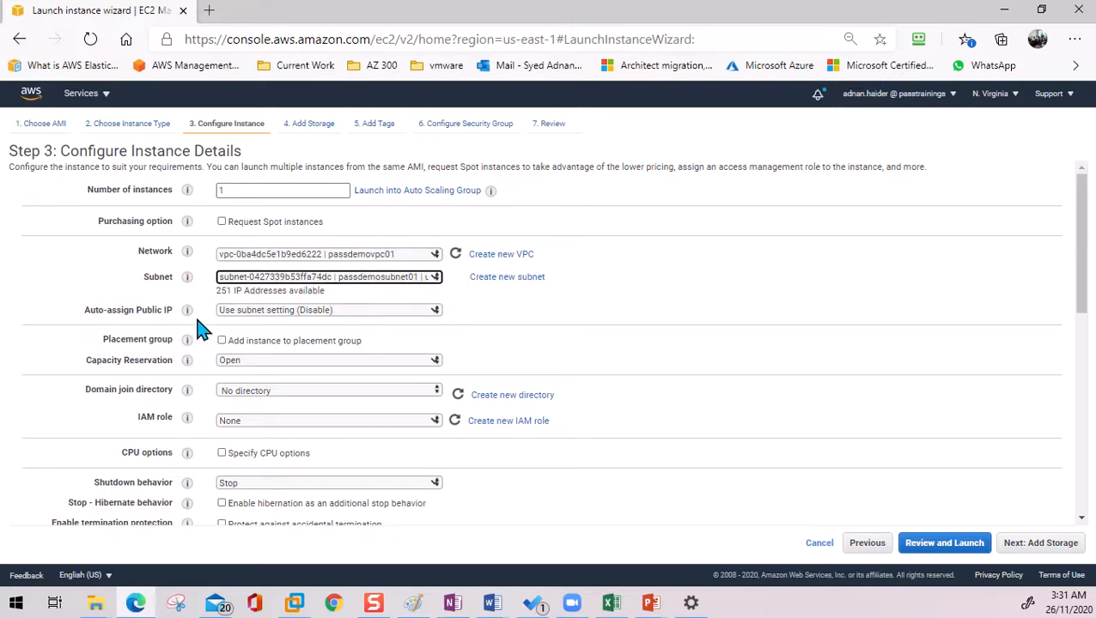
click(350, 313)
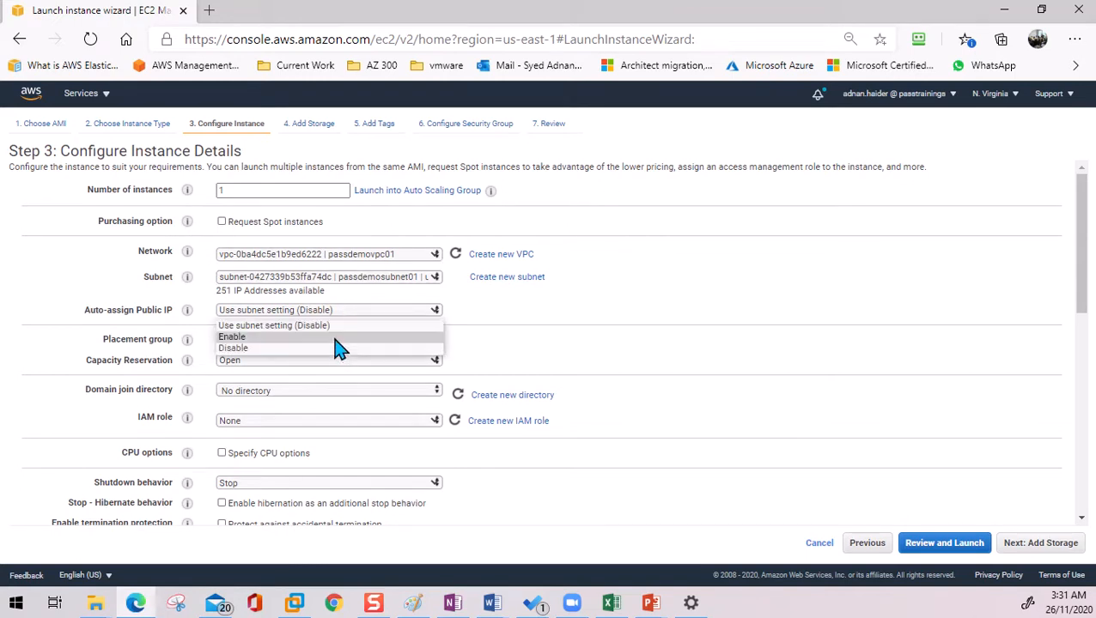
click(339, 338)
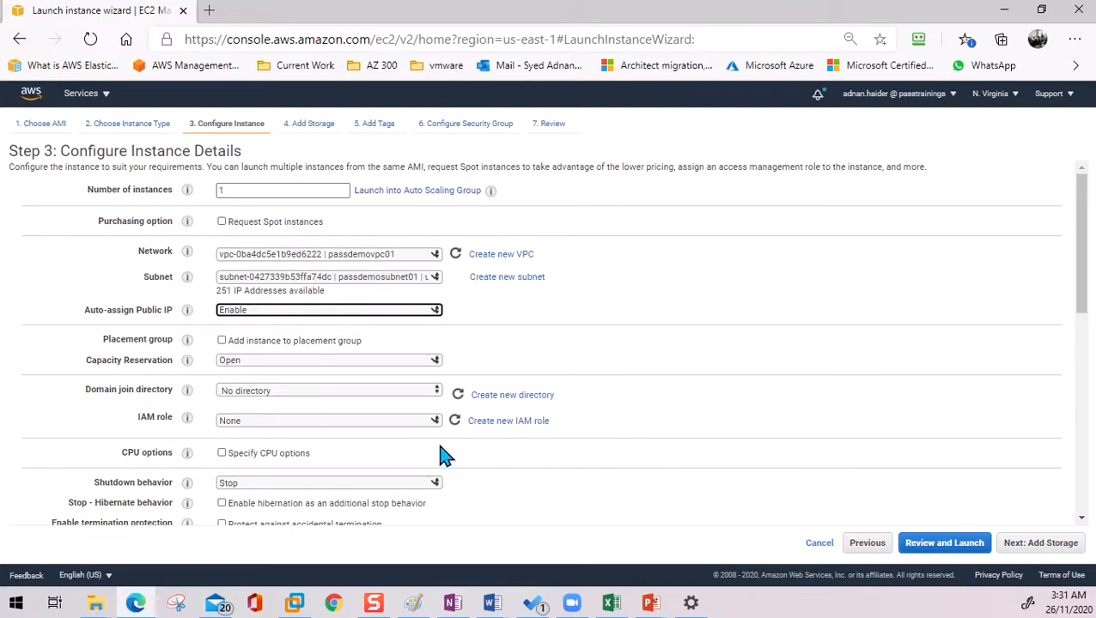
- Add the bash script as user data, installing and starting httpd and writing "This is my public subnet" into /var/www/html/index.html
scroll(443, 452, down, 5)
scroll(534, 442, down, 2)
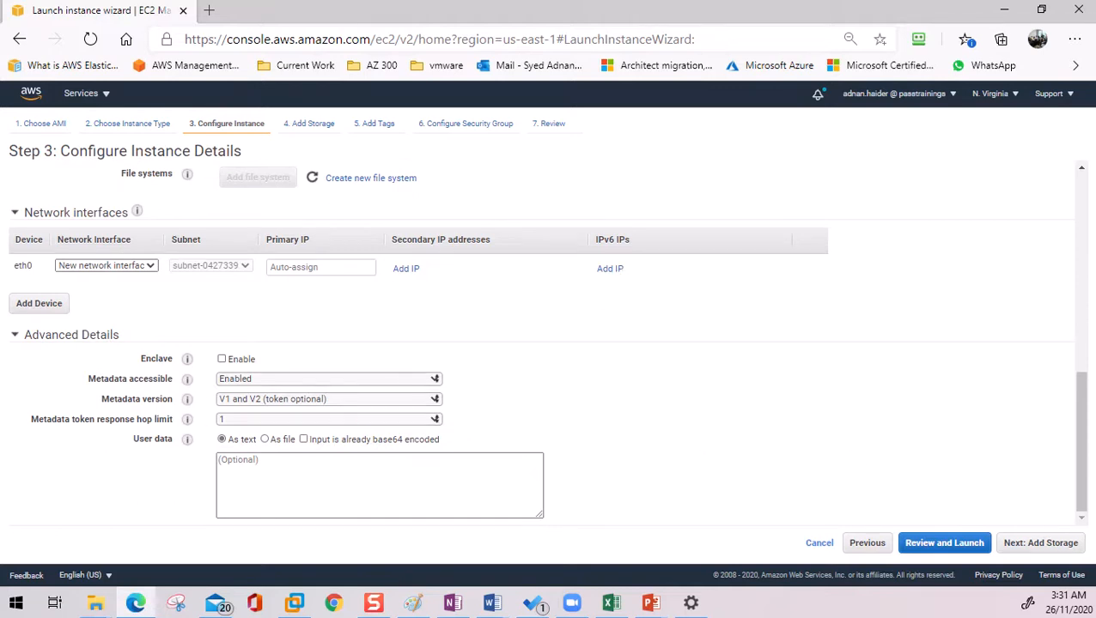
key(alt+Tab)
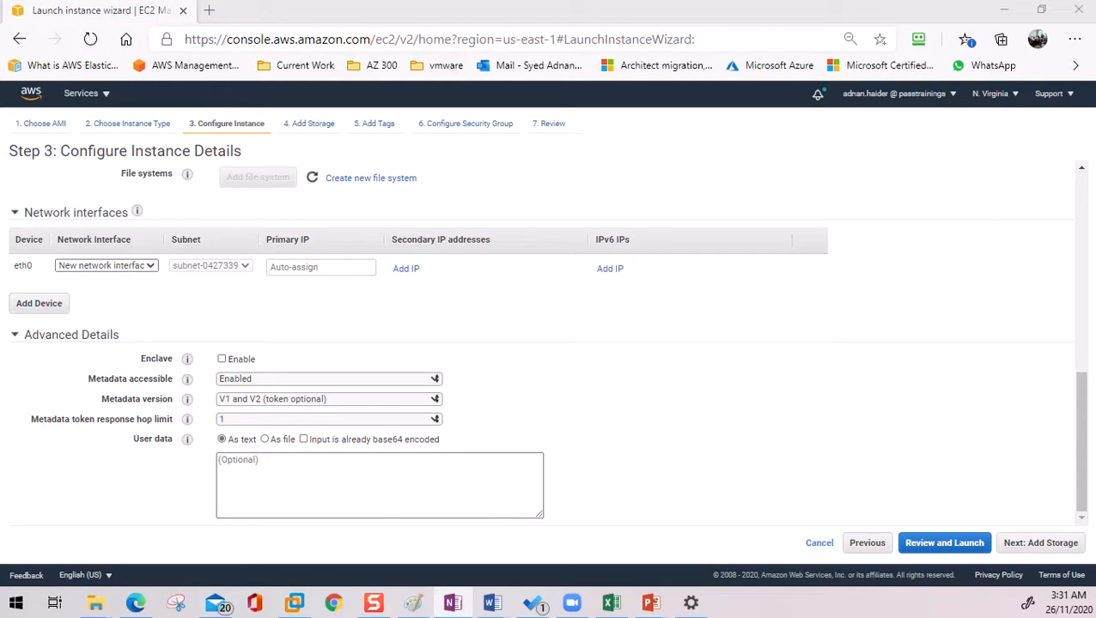
click(393, 473)
text(#!/bin/bash yum update -y yum install httpd -y service httpd start chkconfig httpd on echo "<html><h1>This is my public subnet</h1></html>" > /var/www/html/index.html)
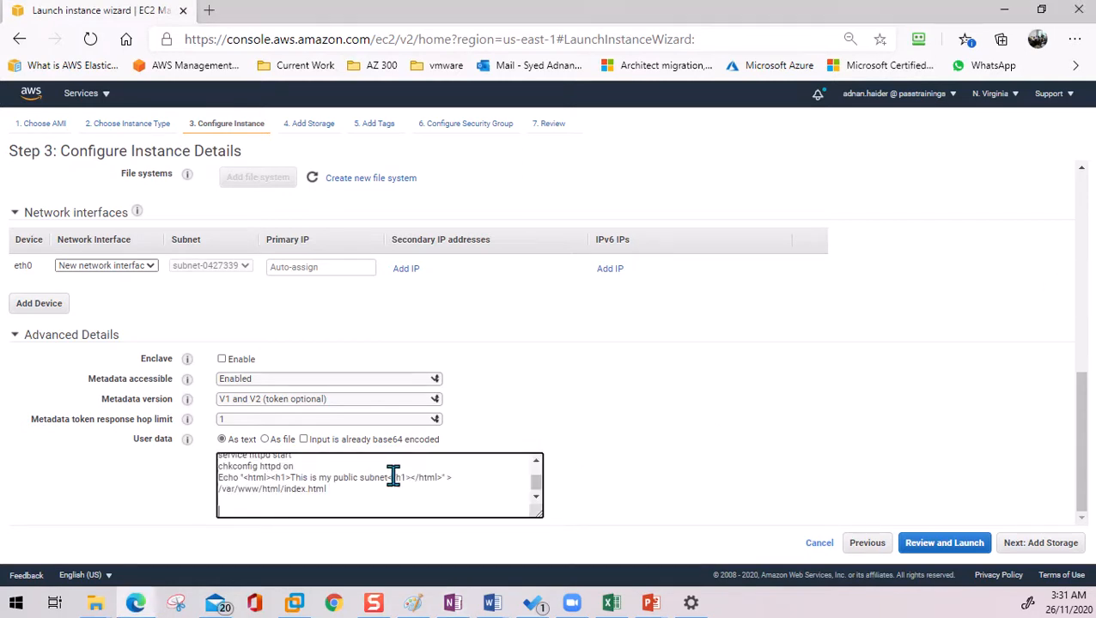
- Correct the user data script's Echo to lowercase echo, change its redirect to >>, and check the script from its first line
triple_click(223, 477)
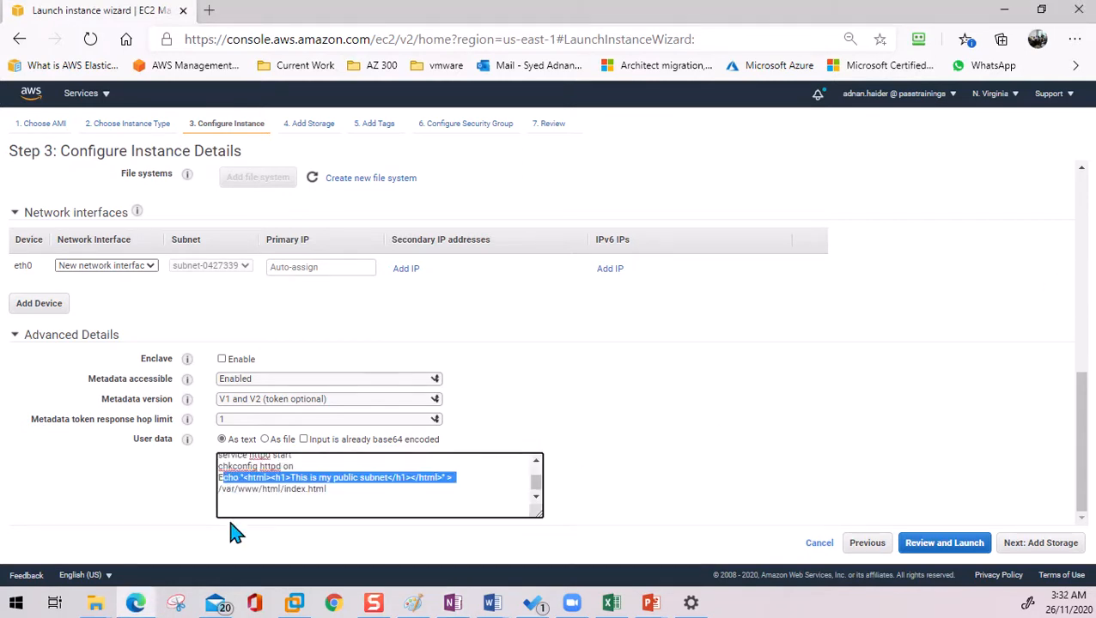
click(224, 478)
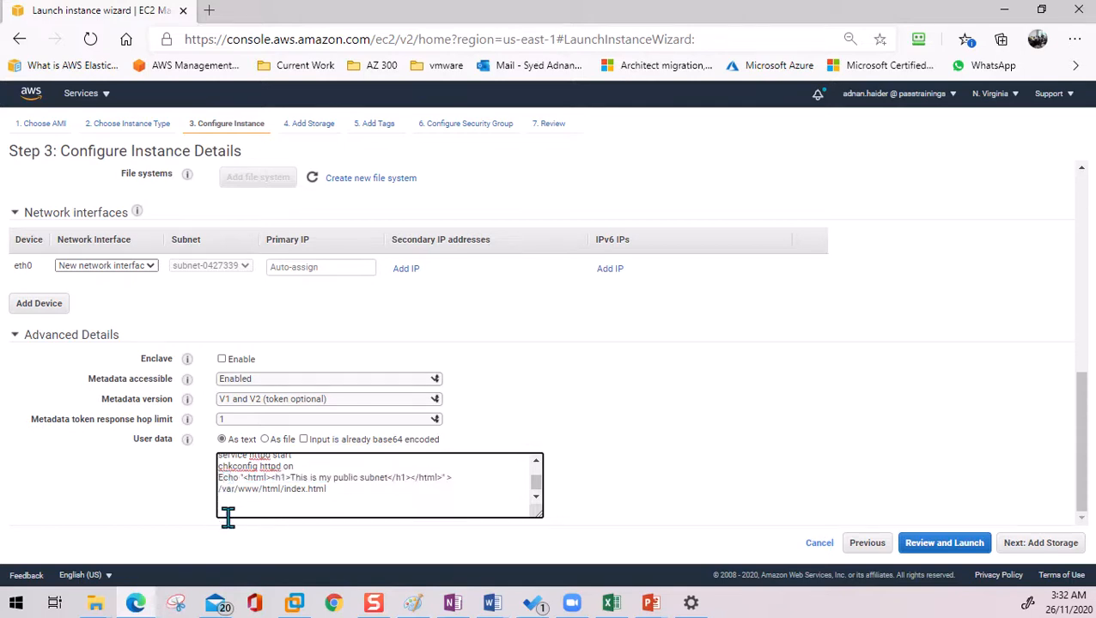
key(BackSpace)
text(e)
scroll(242, 496, up, 1)
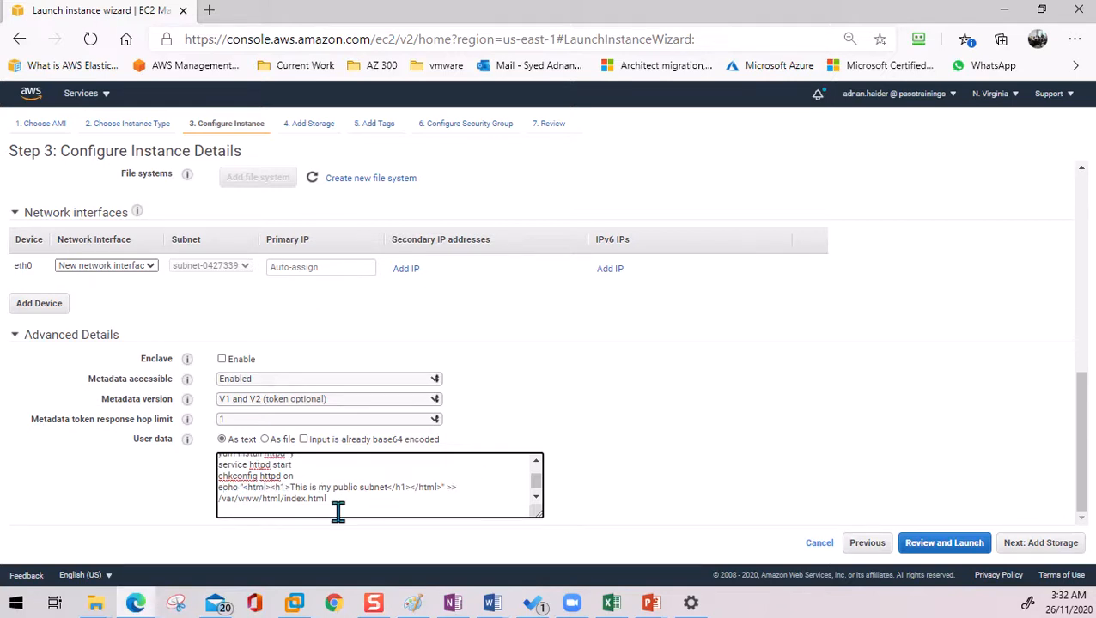
scroll(294, 507, up, 4)
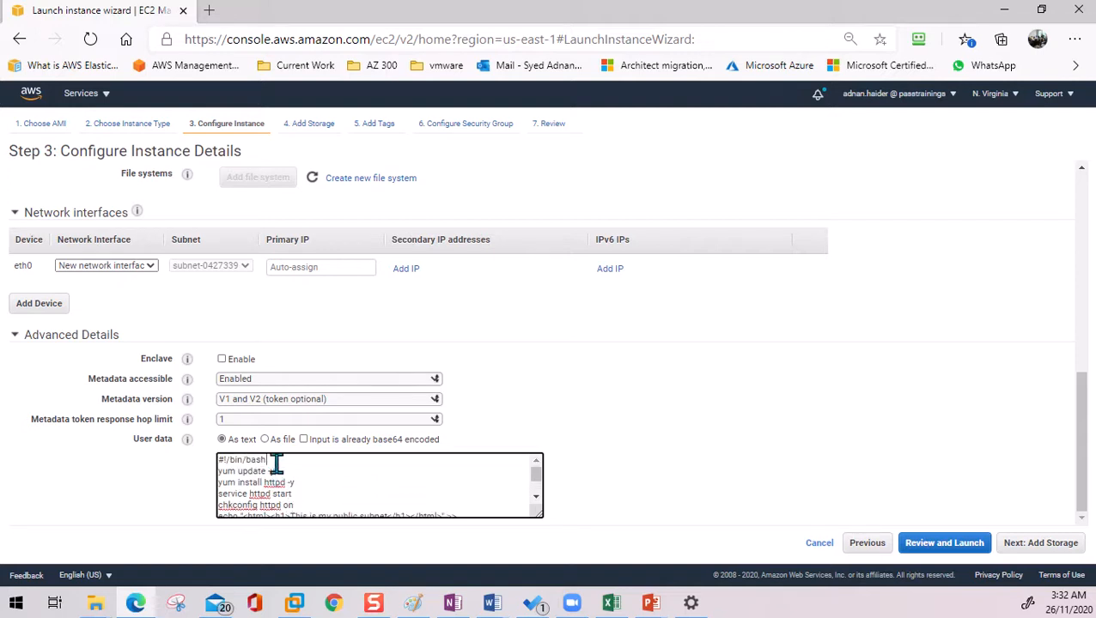
- Insert the line sudo su after #!/bin/bash in the user data, and proceed with the default storage to the tags
click(276, 462)
key(Return)
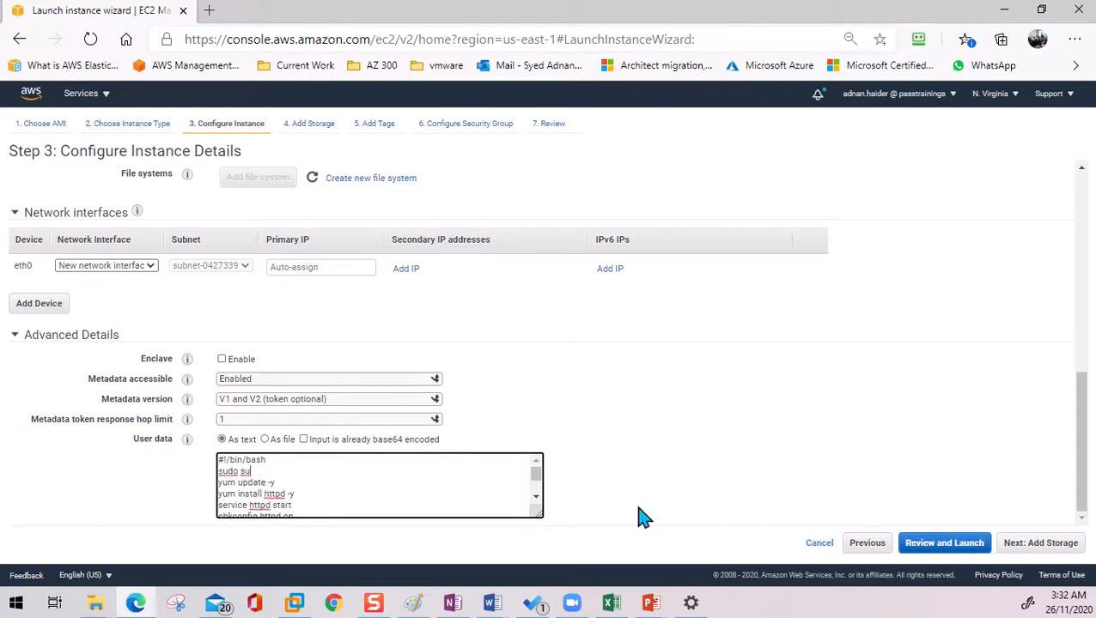
click(1051, 549)
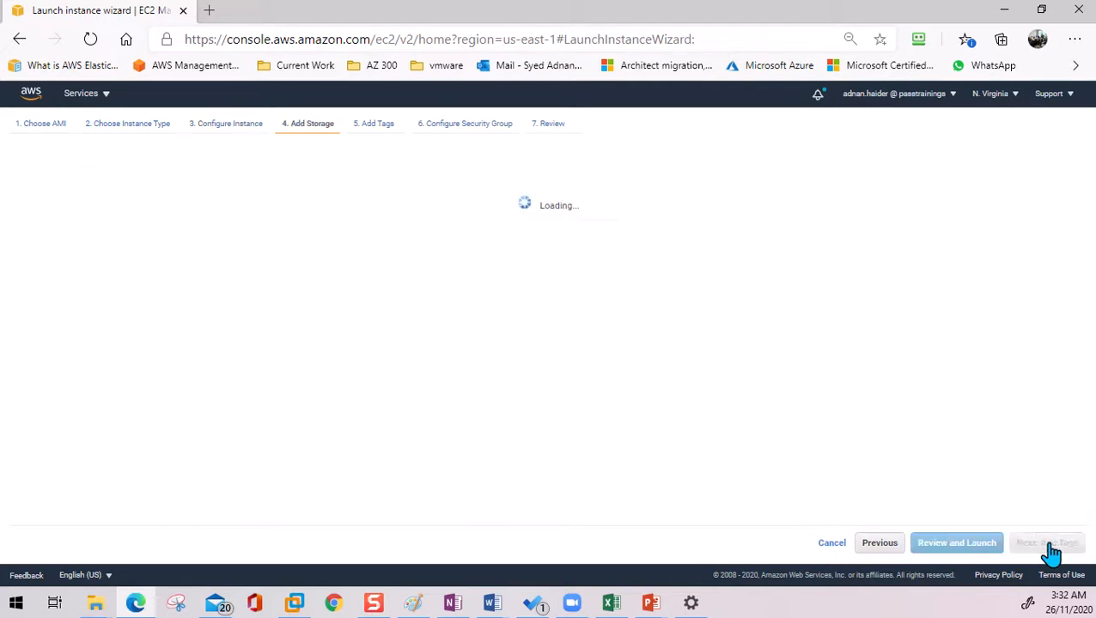
click(1051, 550)
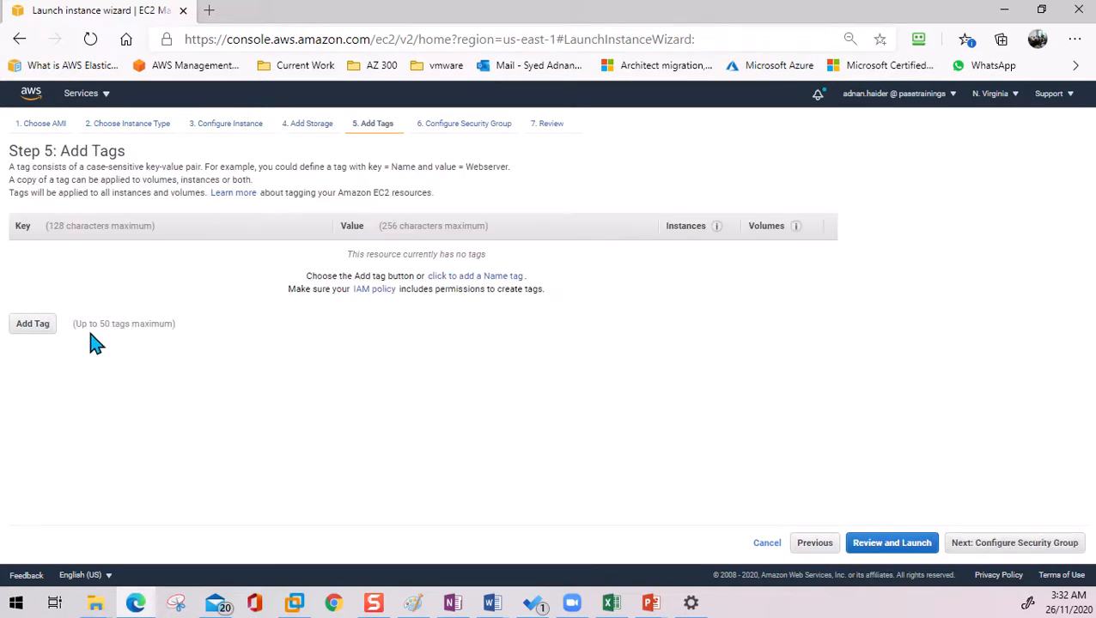
- Add a tag with key name and value passdemodec-02, and copy that value
click(28, 326)
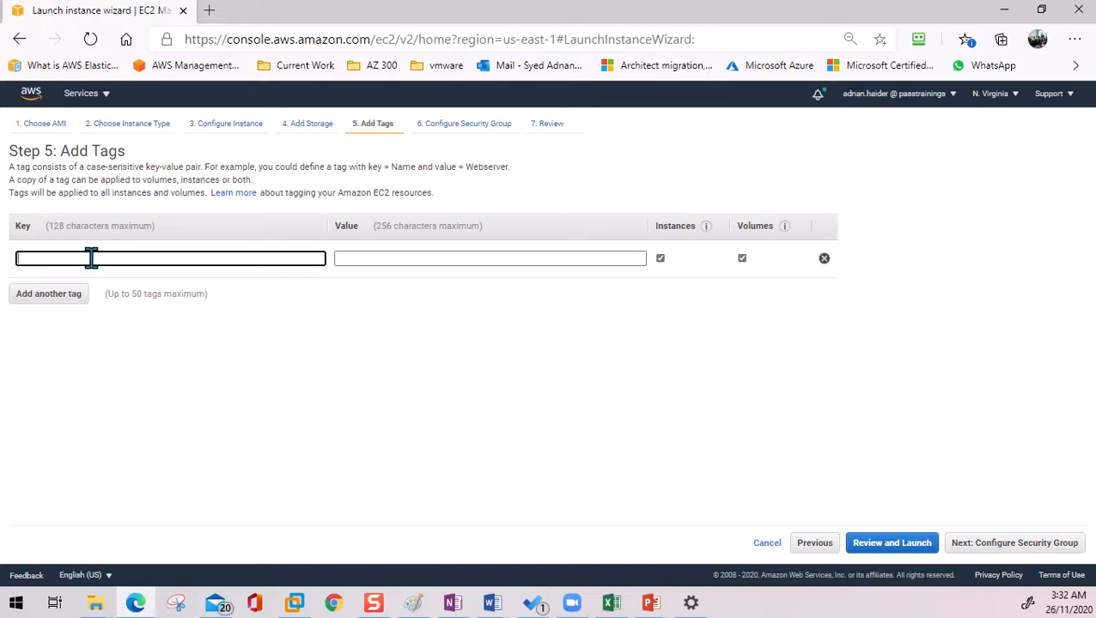
text(name)
key(Tab)
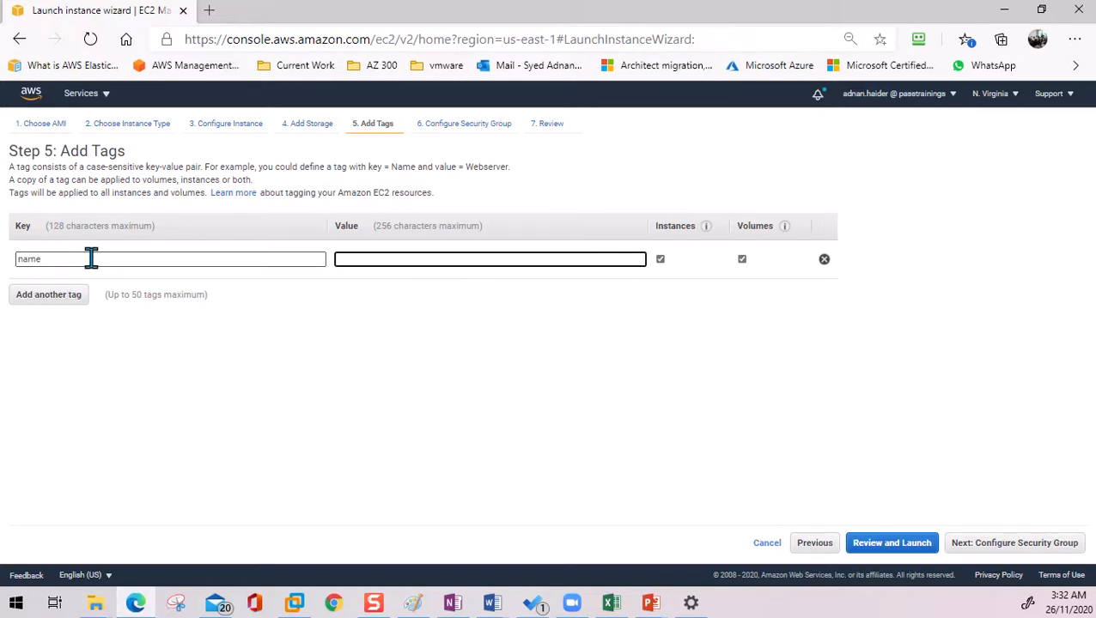
text(passdemodec)
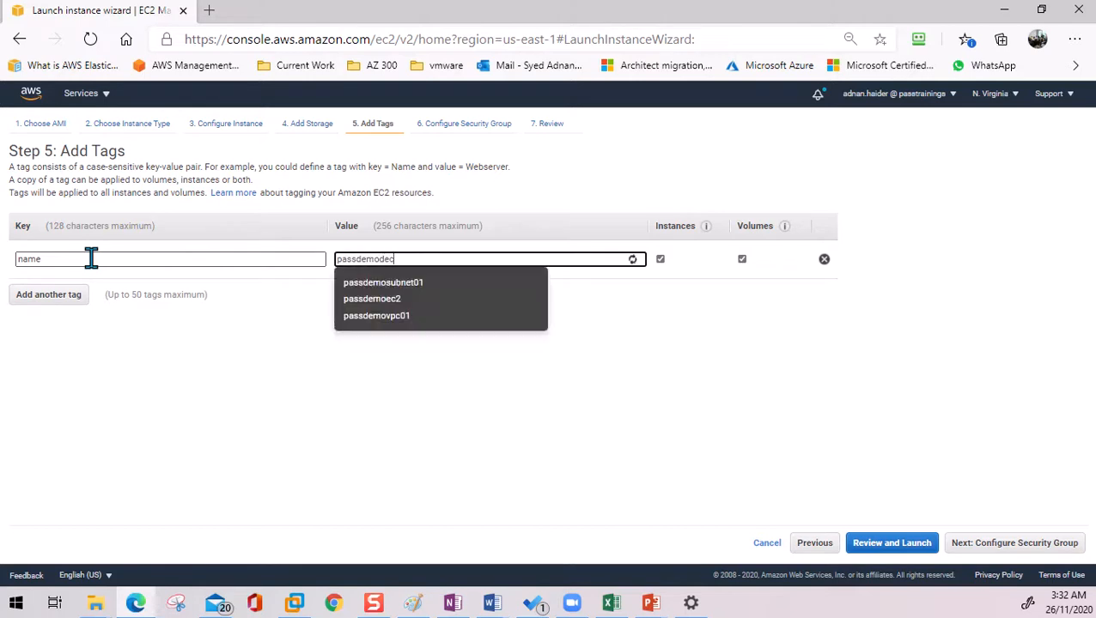
text(-02)
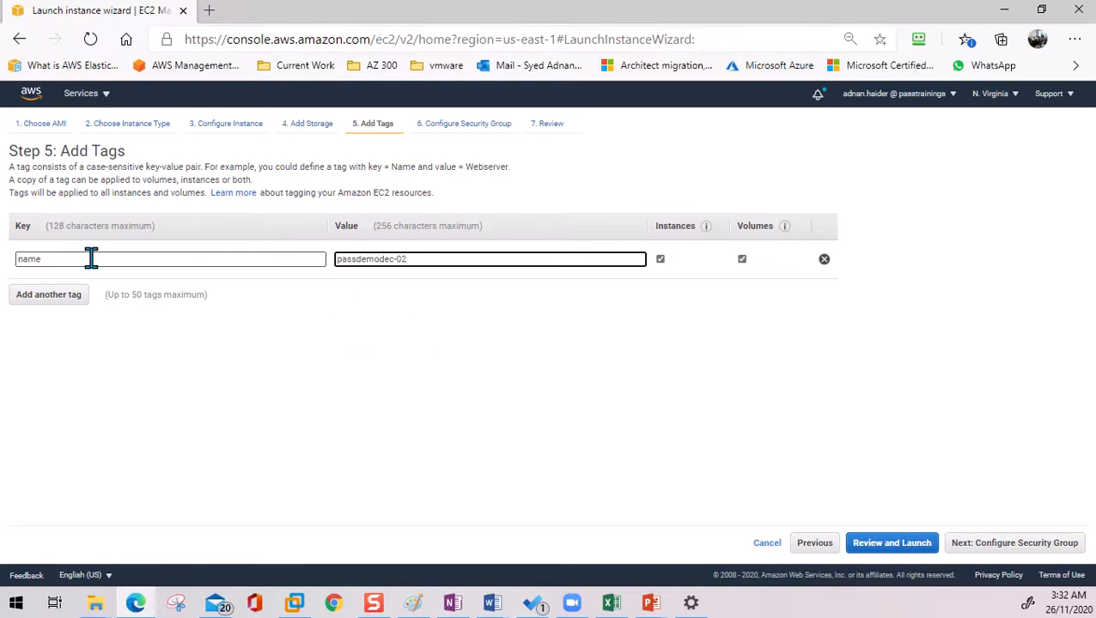
drag(429, 257, 237, 262)
key(ctrl+c)
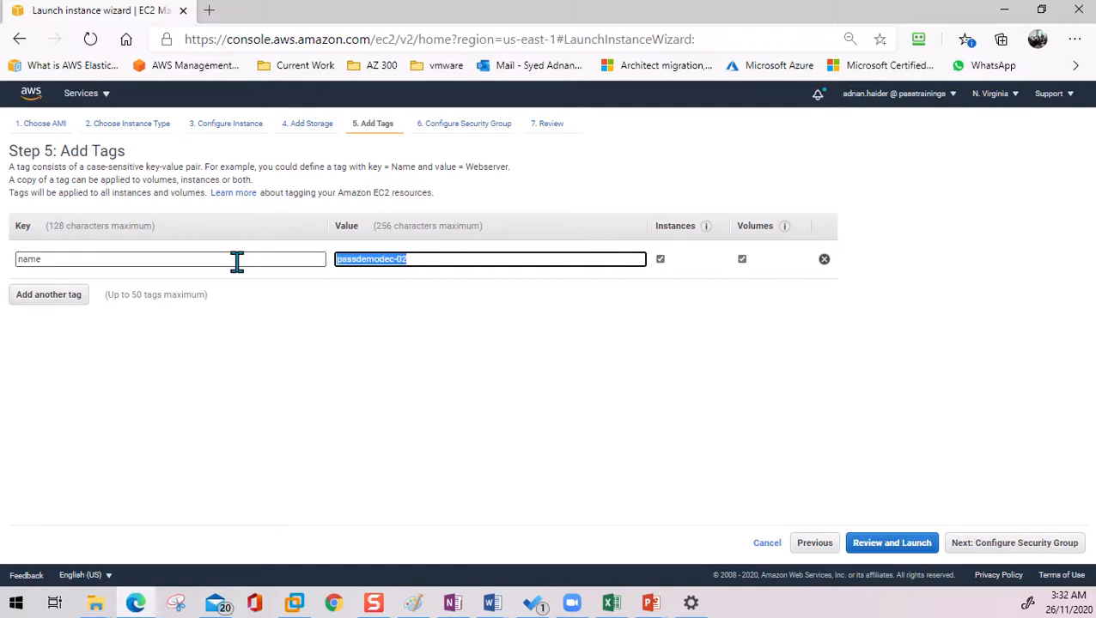
- Name the new security group passdemodec-02 and replace launch-wizard-5 in its description with the same name
click(1031, 543)
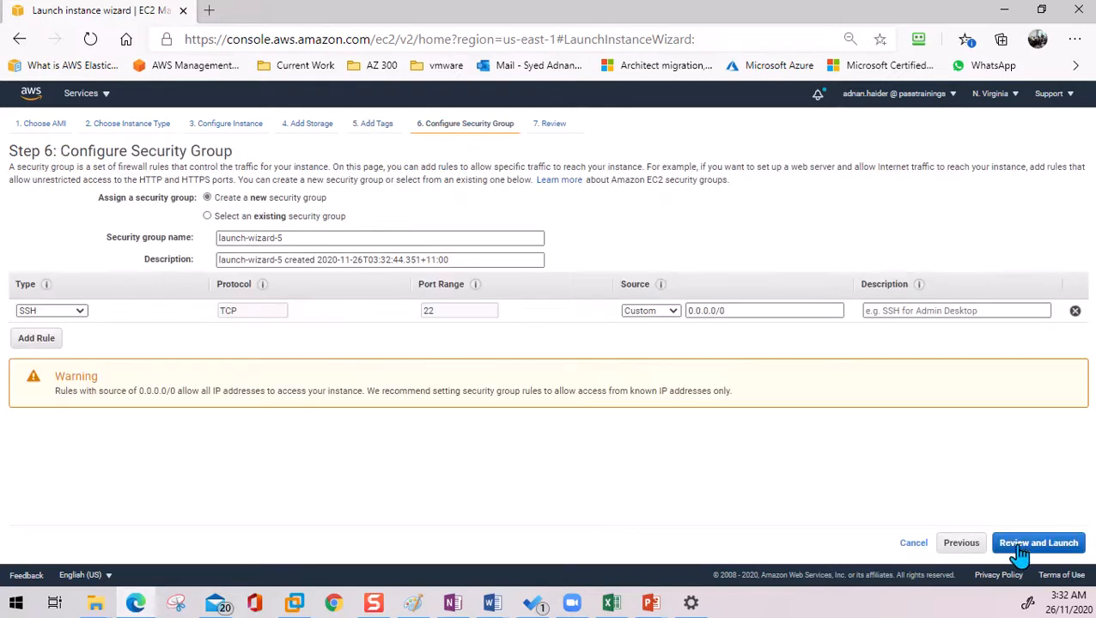
drag(299, 240, 103, 255)
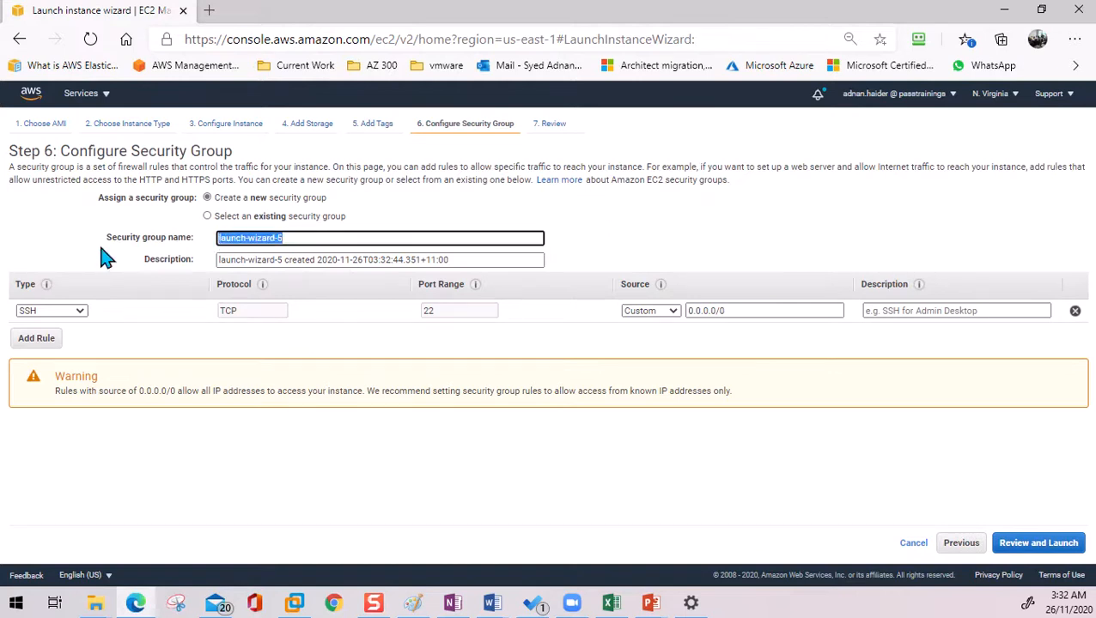
key(ctrl+v)
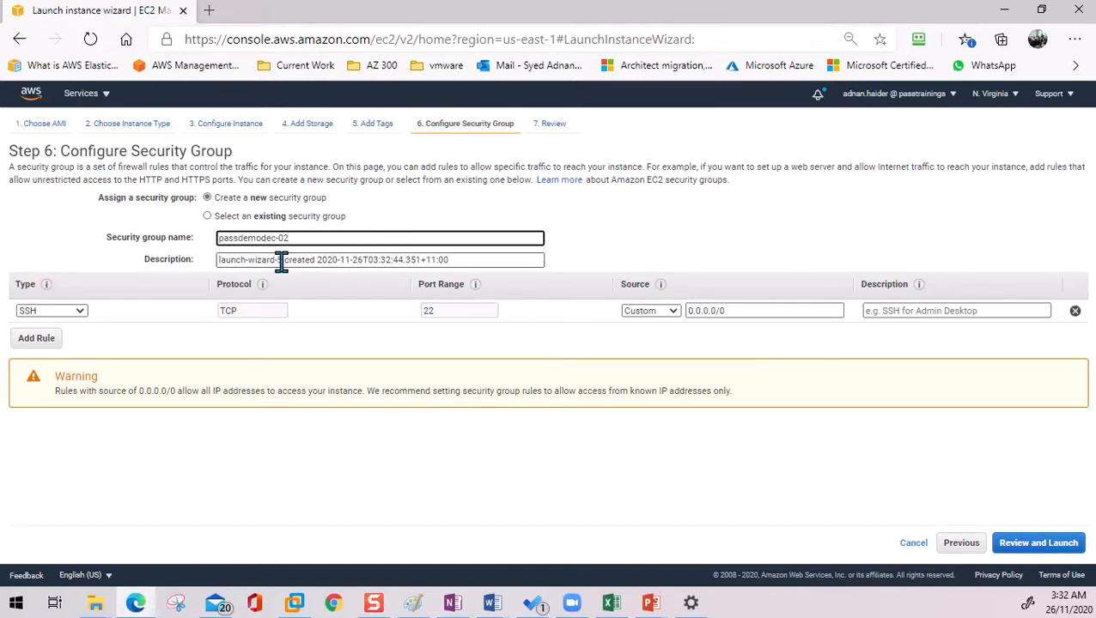
drag(281, 262, 140, 262)
key(ctrl+v)
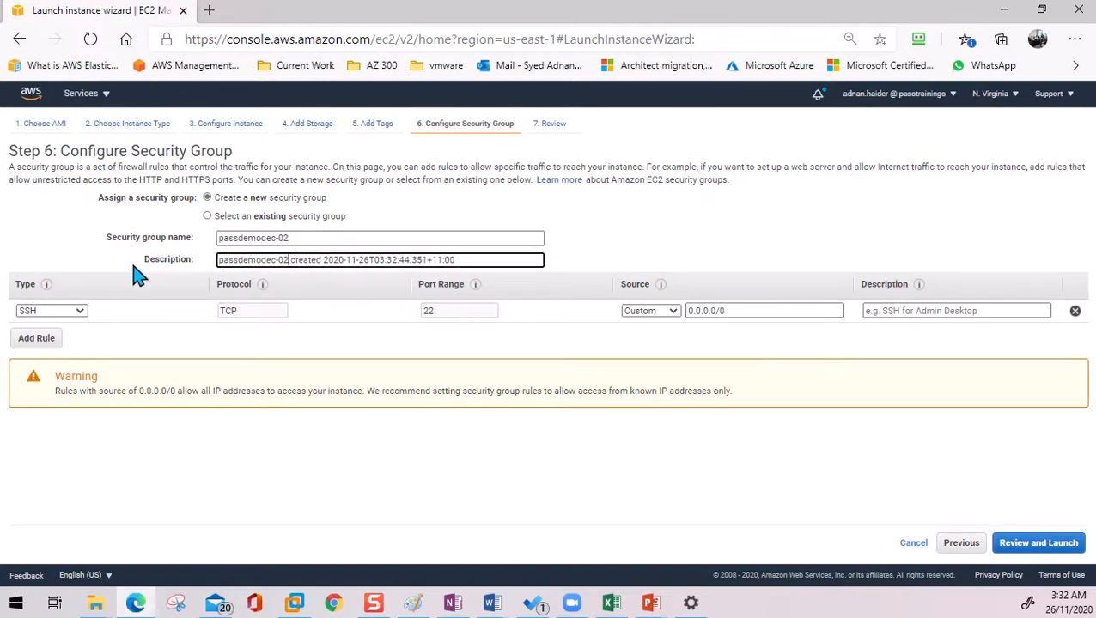
- Add an HTTP inbound rule to the new security group
click(36, 338)
click(48, 334)
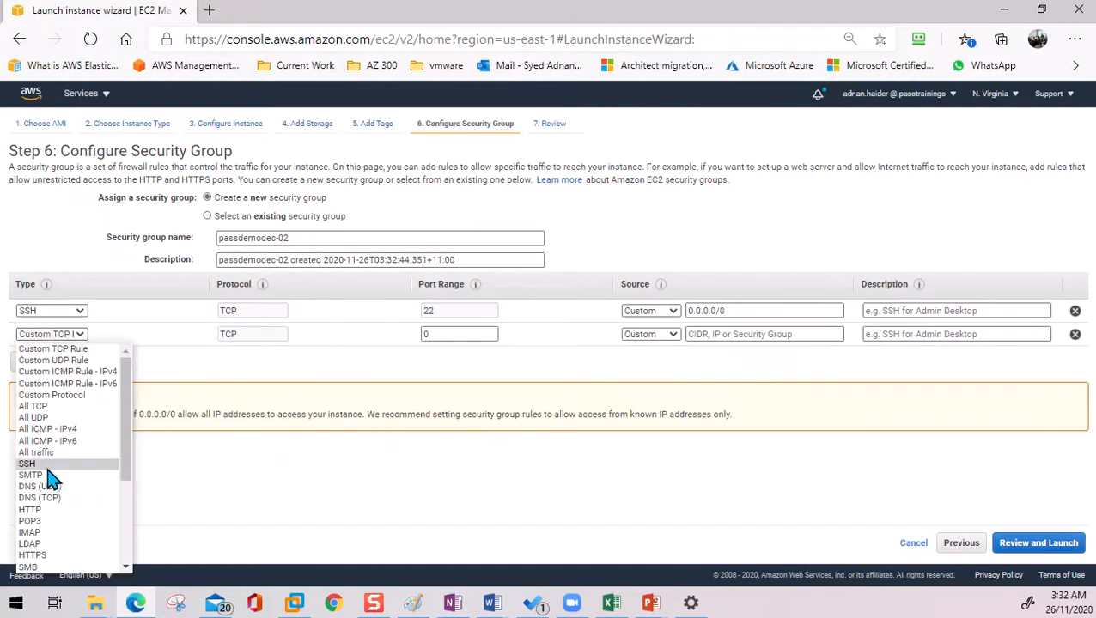
click(53, 510)
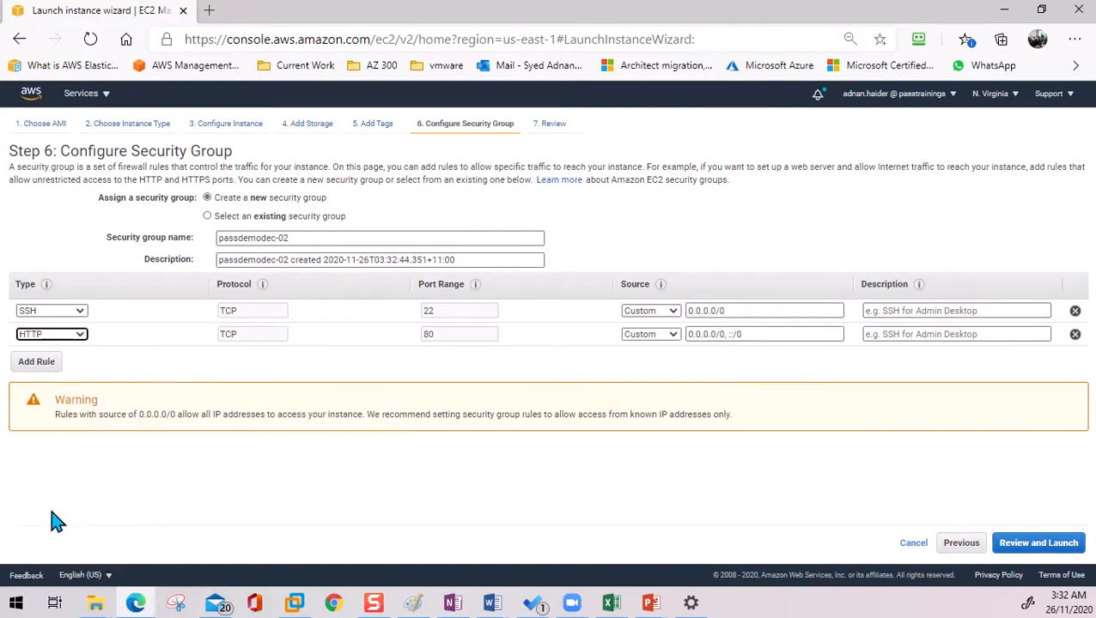
- Review and launch the instance with the existing key pair 360cloudkey, acknowledging access to its private key file
click(1022, 541)
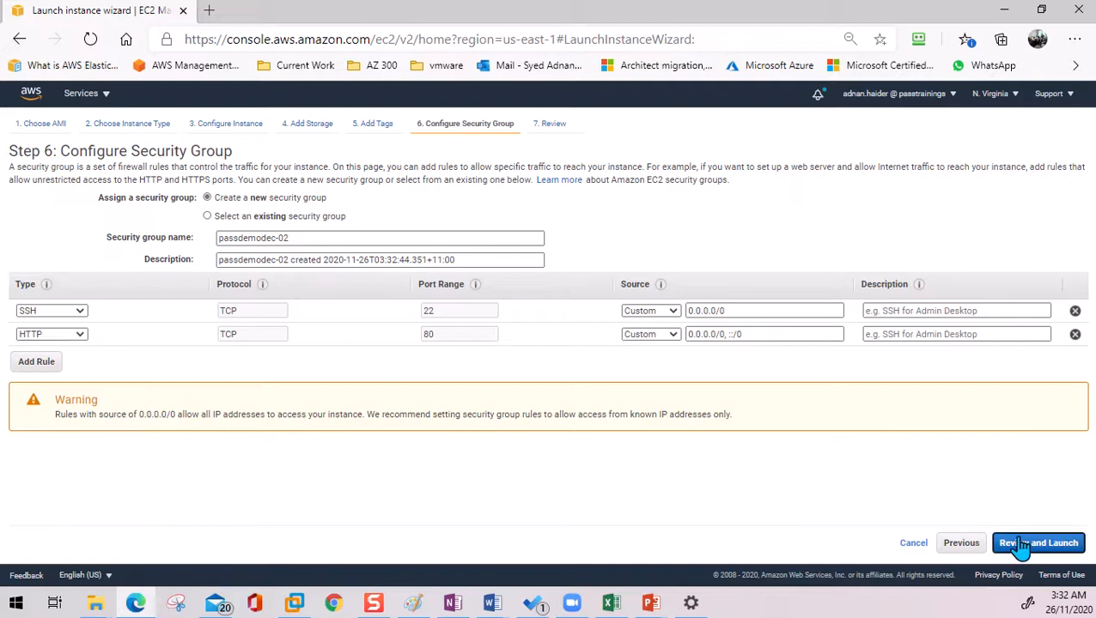
click(1063, 545)
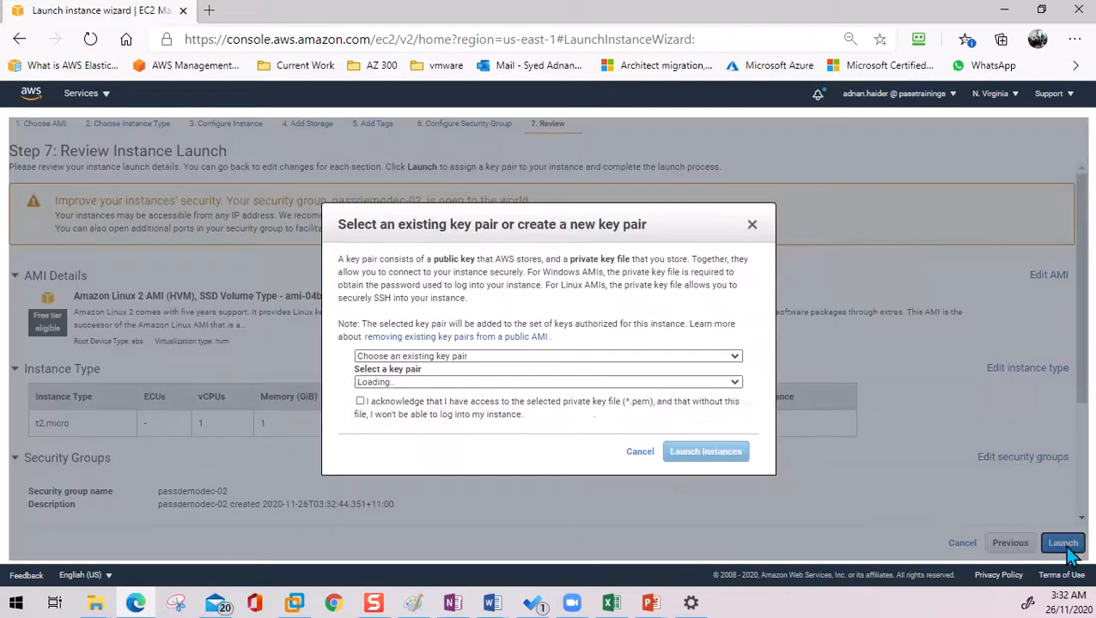
click(486, 384)
click(444, 409)
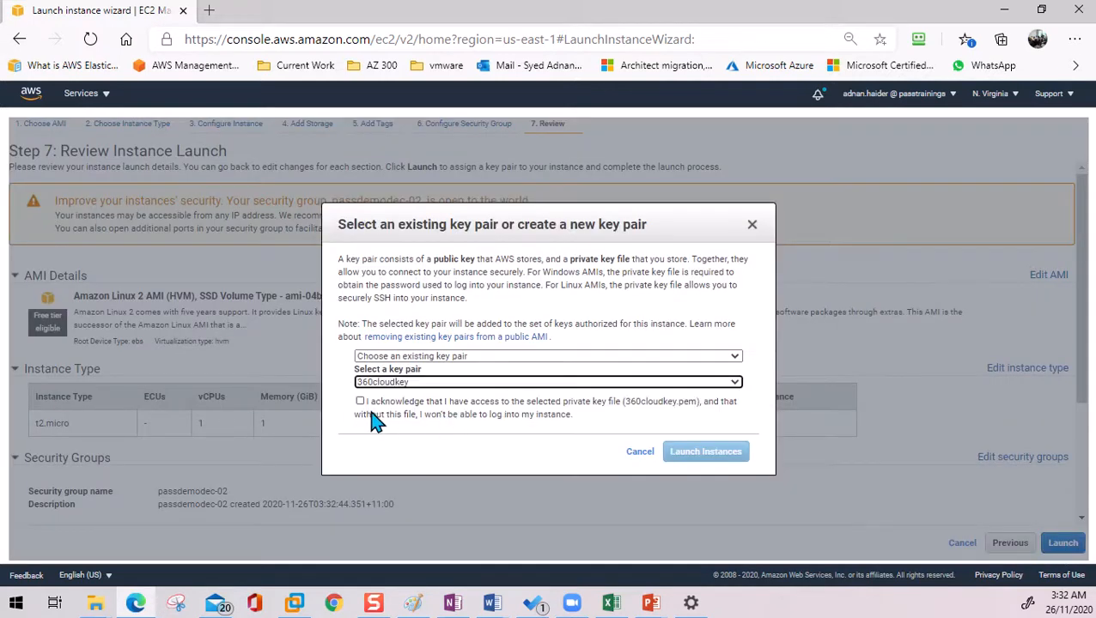
click(361, 407)
click(697, 455)
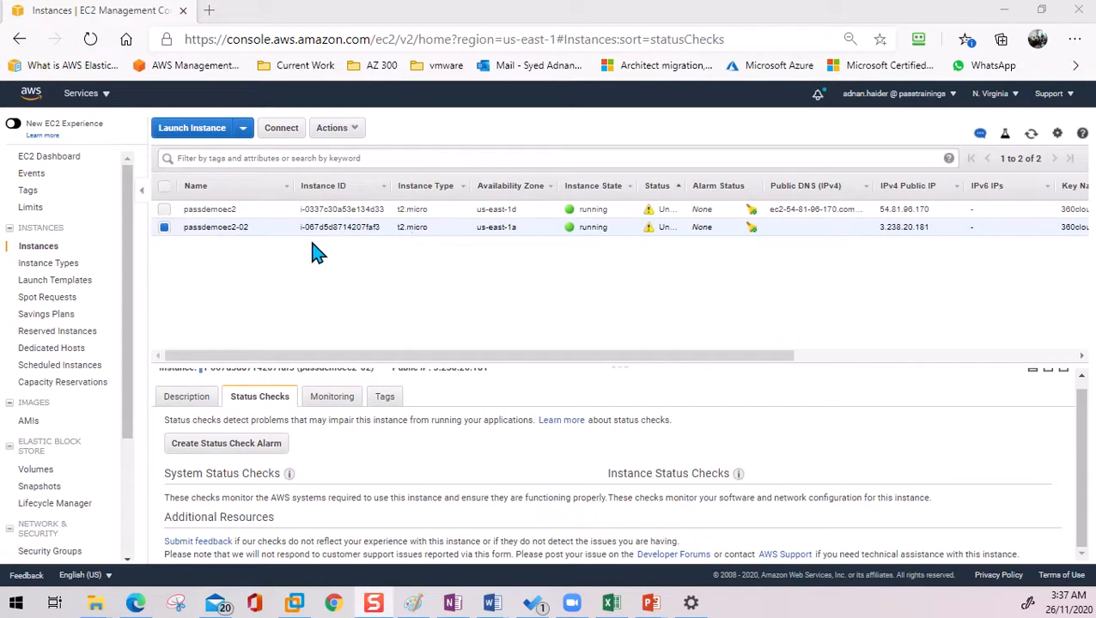
- Compare the descriptions of instances passdemoec2 and passdemoec2-02, checking which VPC each one belongs to
click(218, 211)
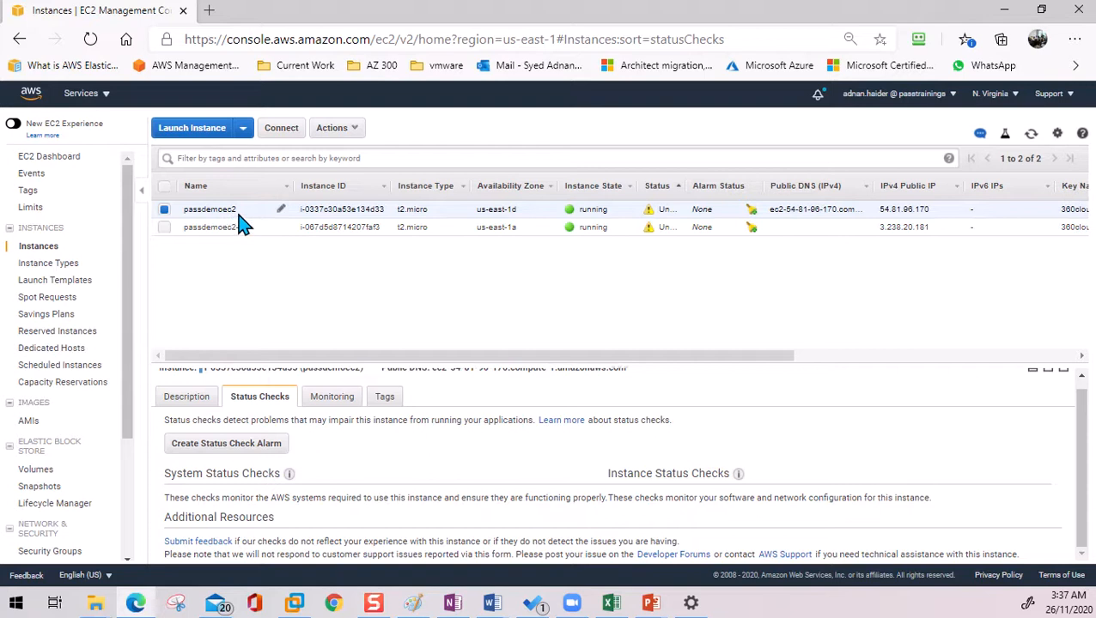
click(194, 398)
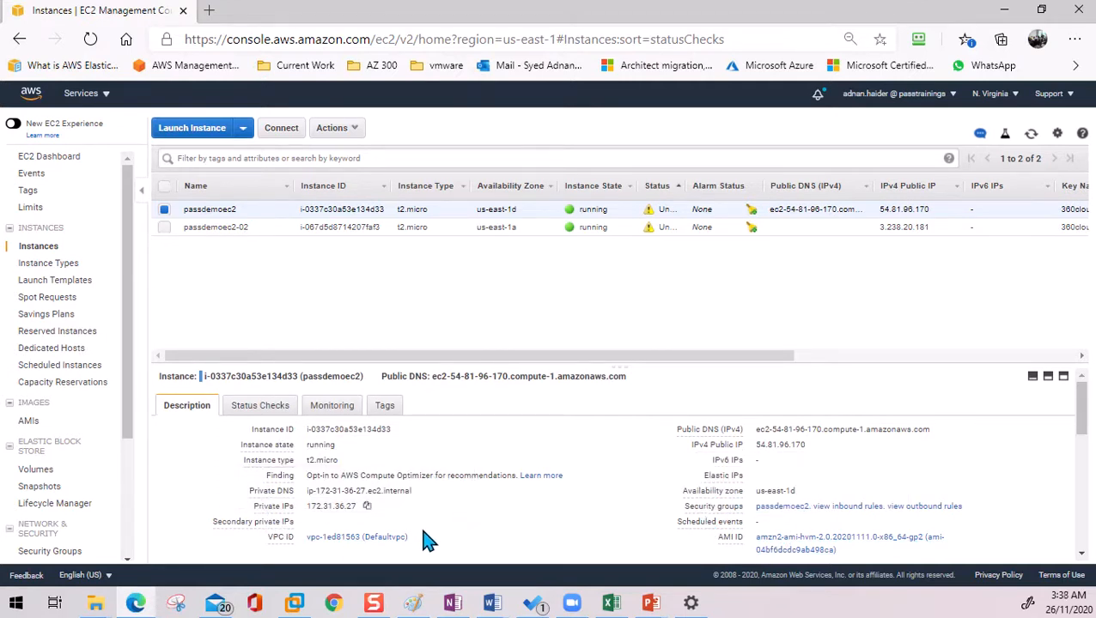
click(164, 226)
click(164, 210)
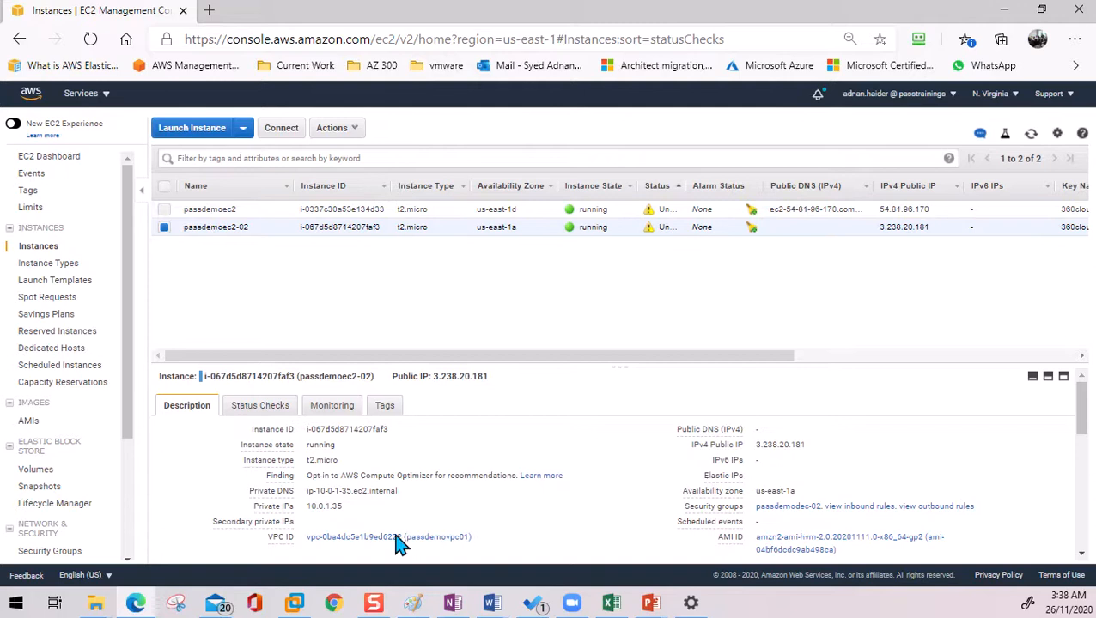
- Connect to instance passdemoec2 alone using EC2 Instance Connect (browser-based SSH connection)
click(164, 210)
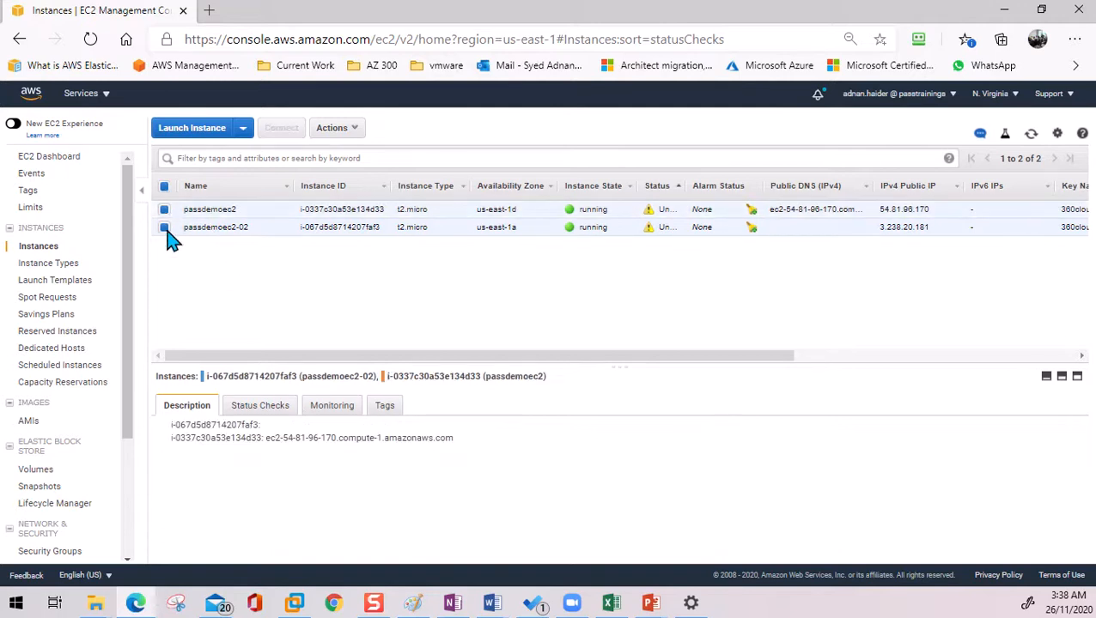
click(164, 228)
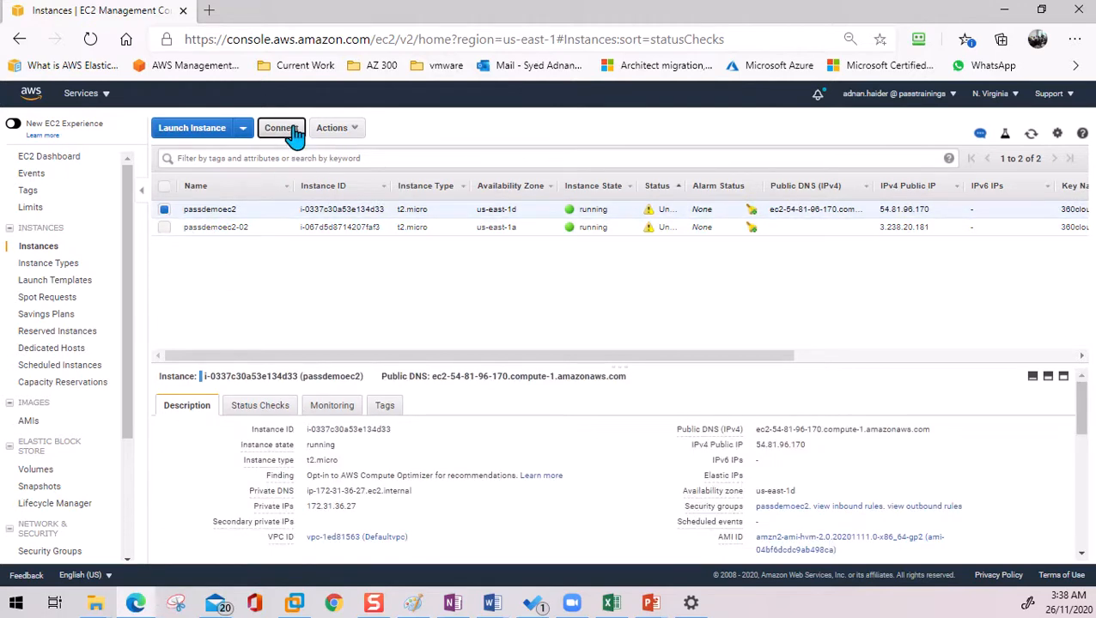
click(292, 133)
click(527, 208)
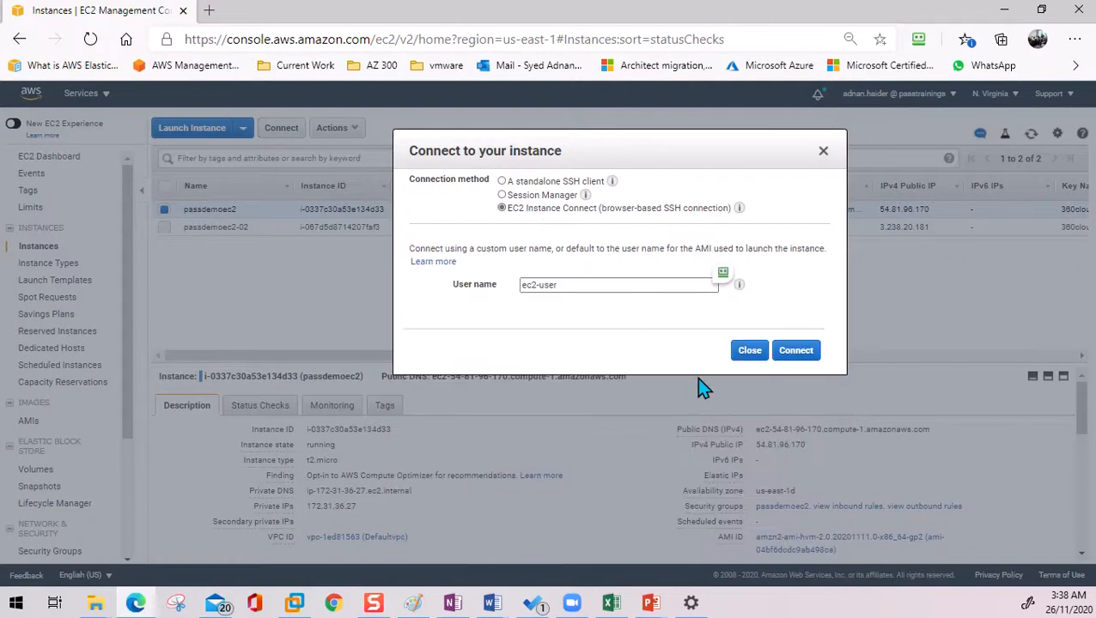
click(797, 352)
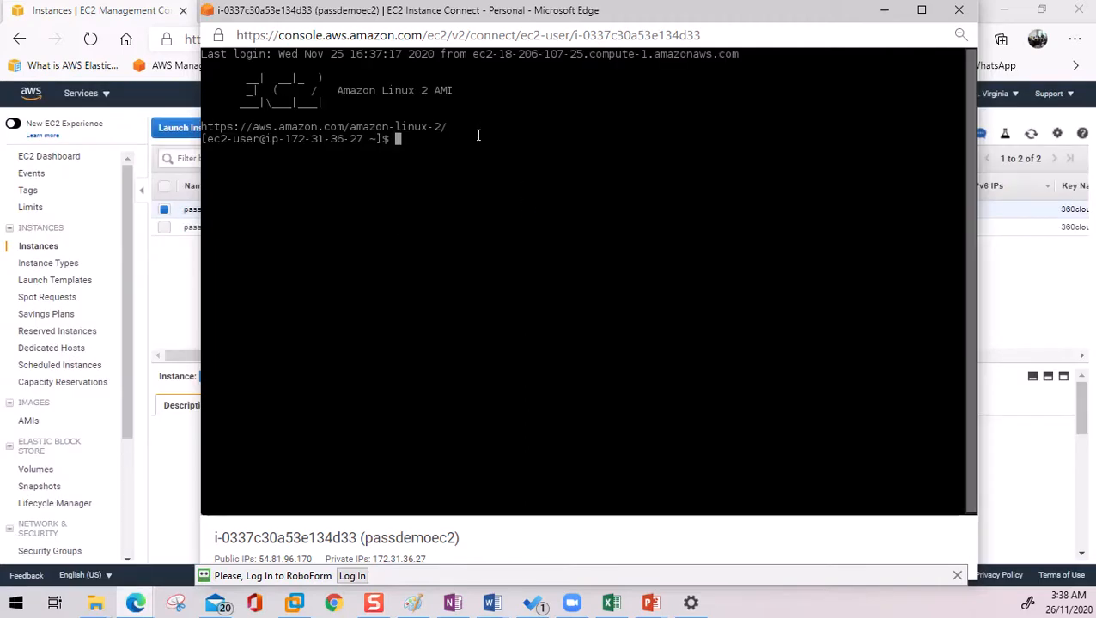
- Try to connect to instance passdemoec2-02 with EC2 Instance Connect, and move its terminal window to uncover the instances list
click(180, 298)
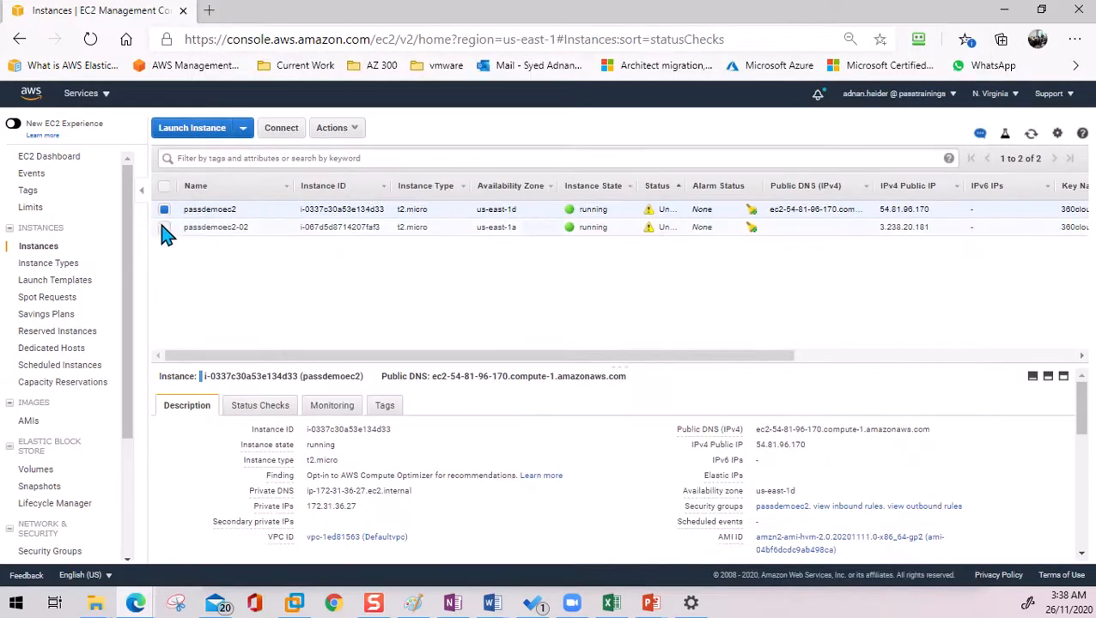
click(164, 227)
click(164, 209)
click(281, 128)
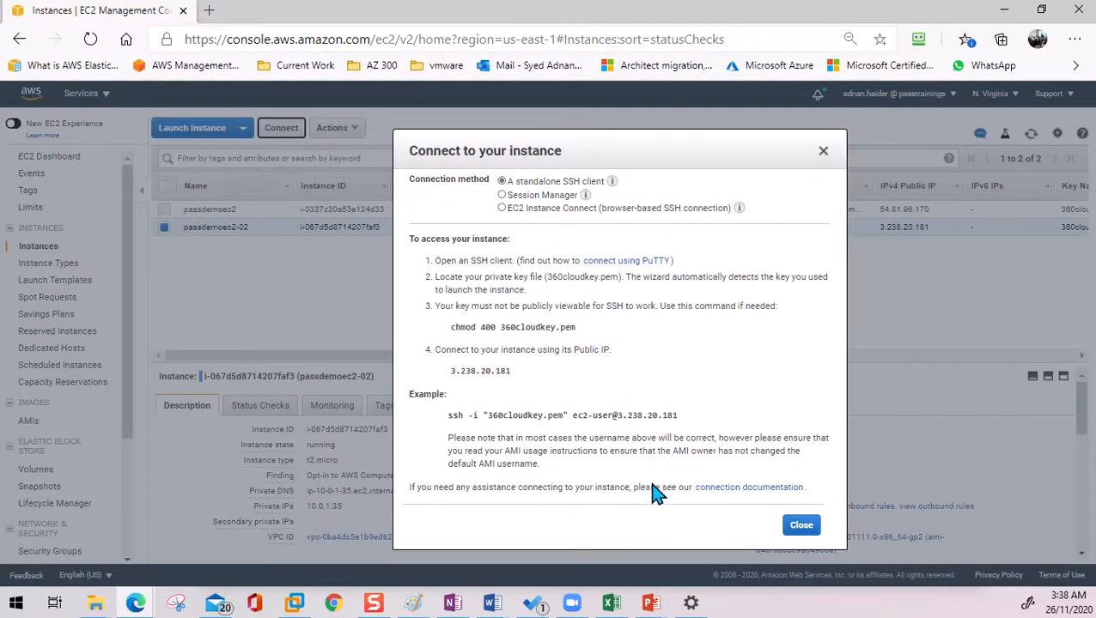
click(545, 209)
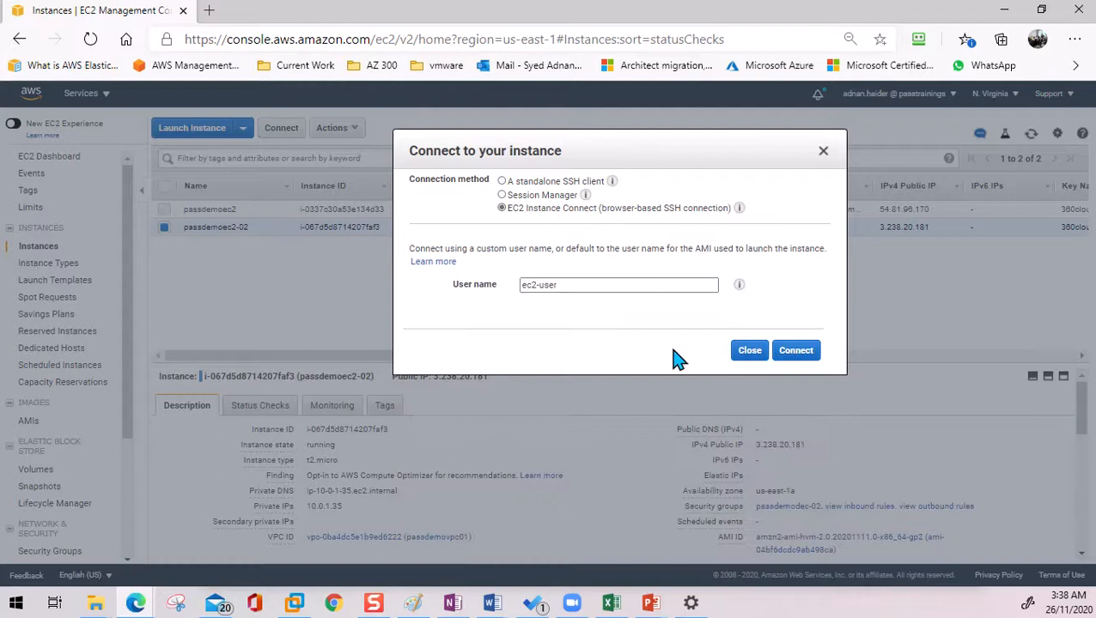
click(797, 352)
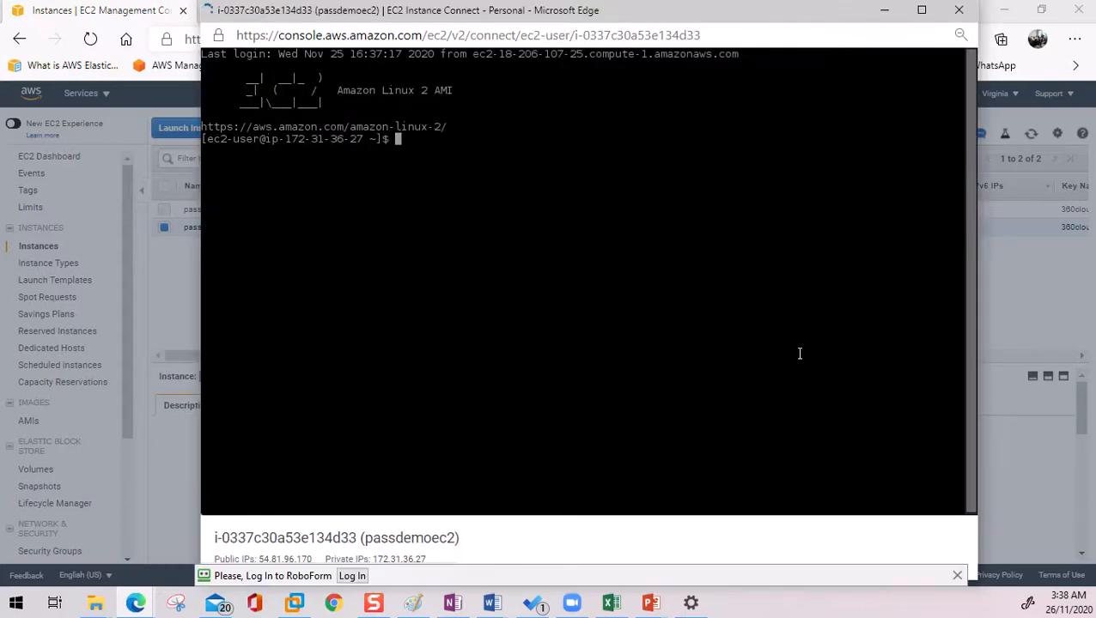
drag(645, 20, 563, 28)
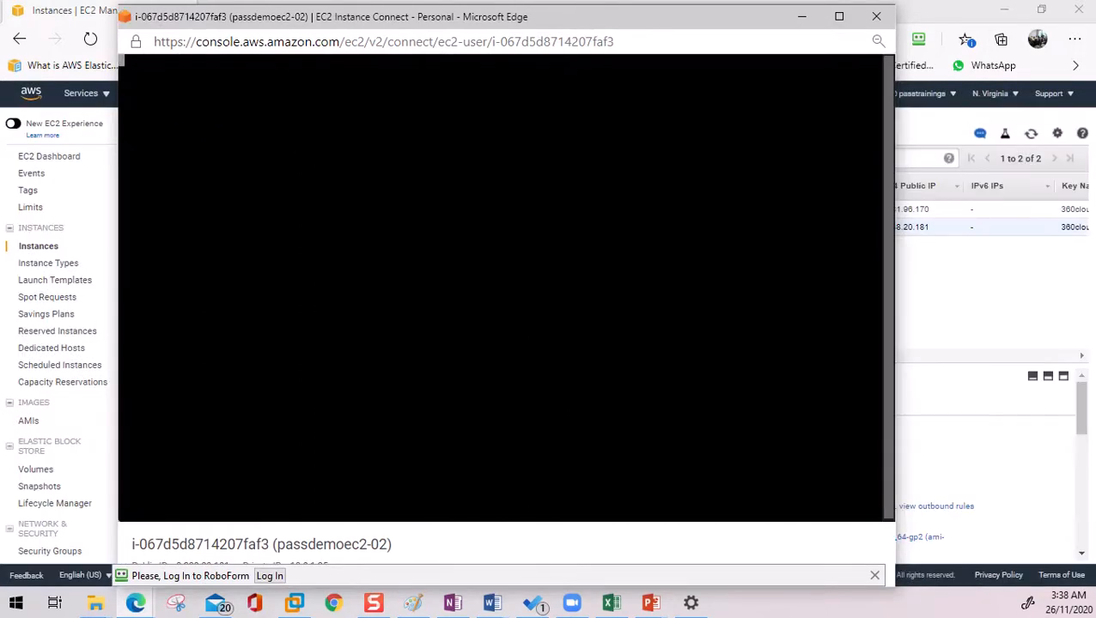
drag(411, 24, 554, 29)
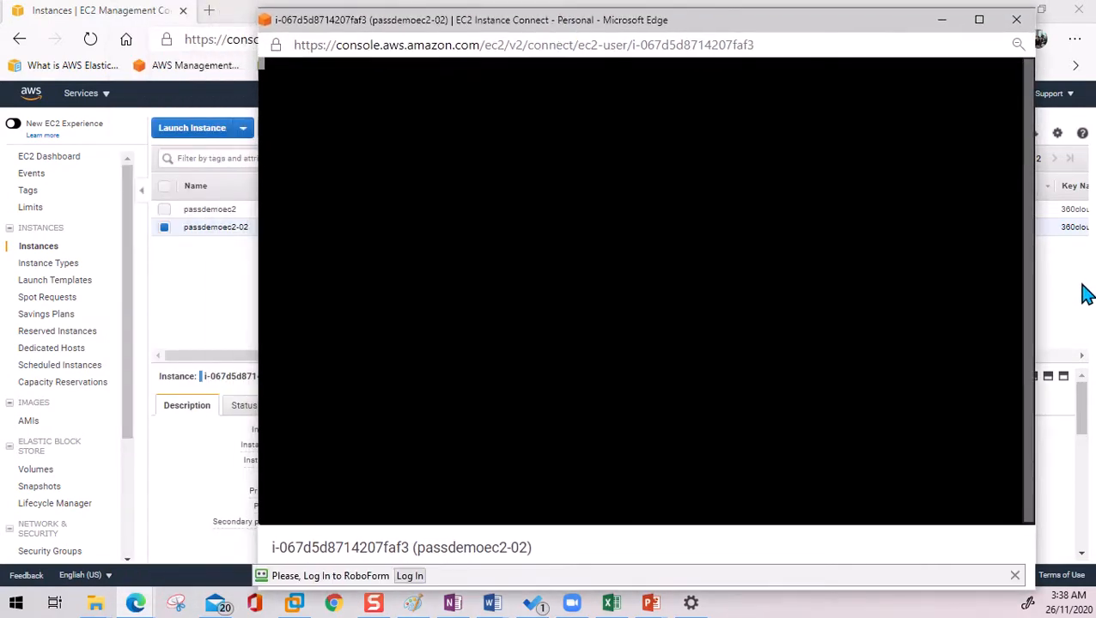
- Switch to PowerPoint to examine the AWS HUB & SPOKE Topology slide in video 2020.pptx, and return to the EC2 instances list
click(668, 603)
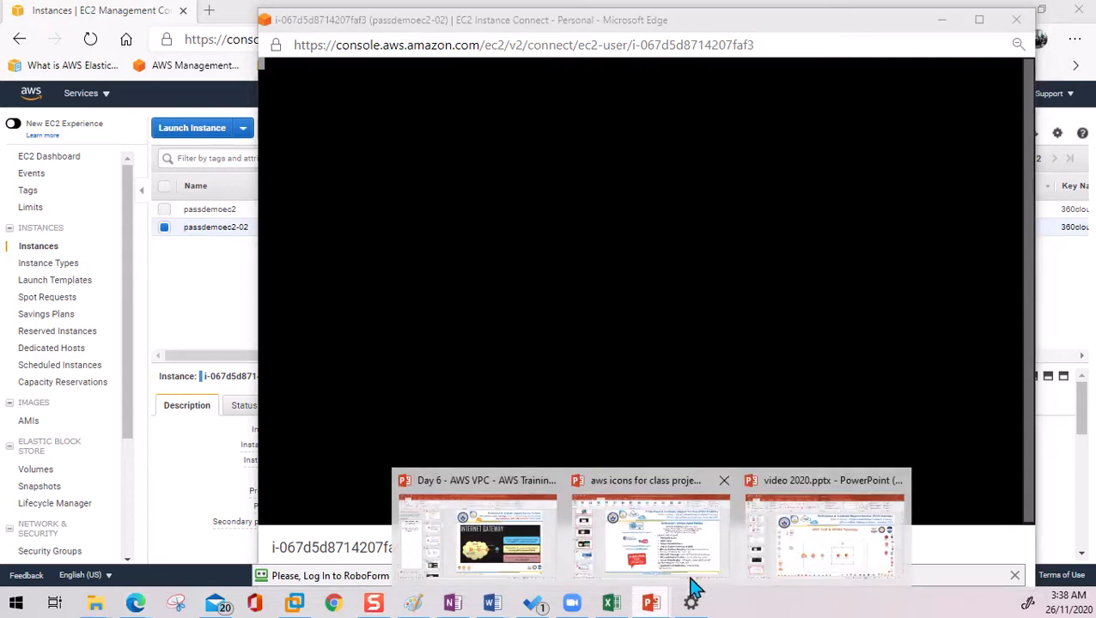
click(820, 537)
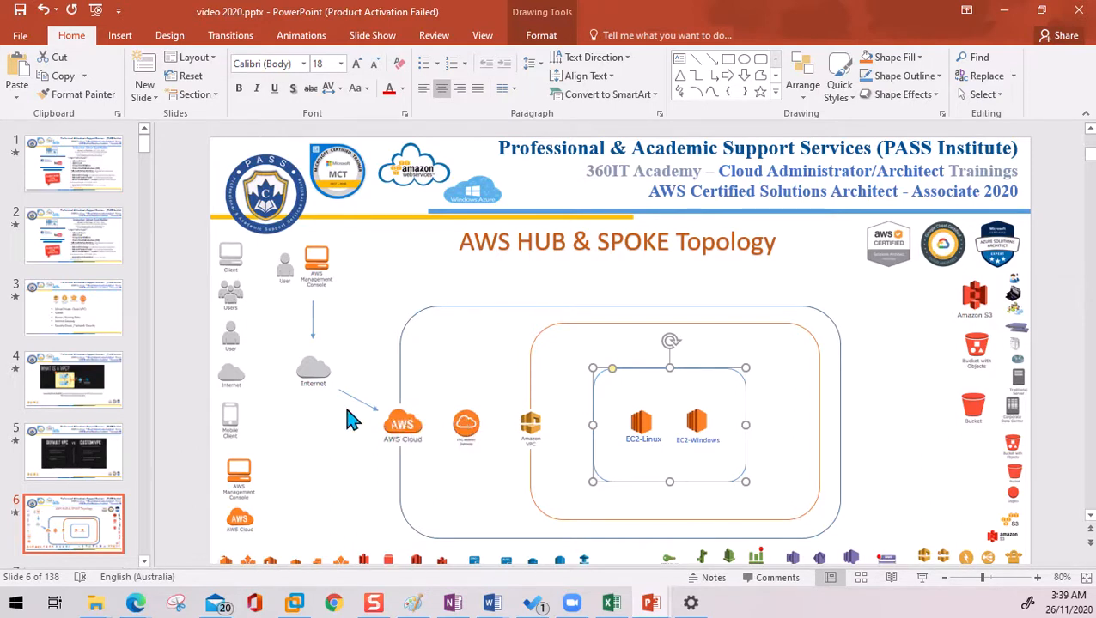
click(1004, 11)
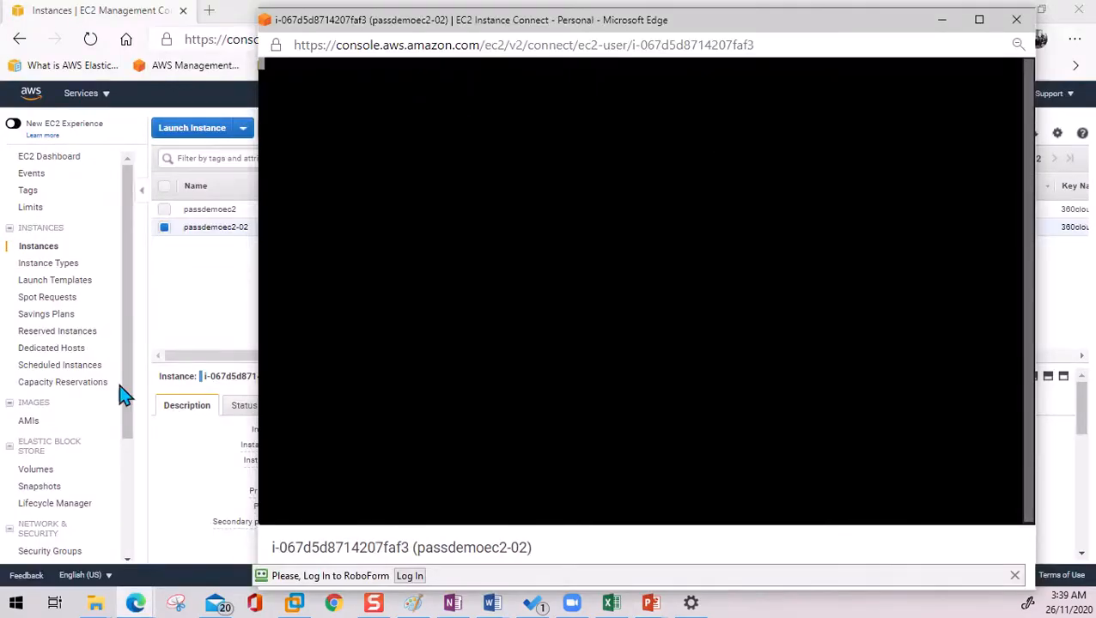
click(163, 295)
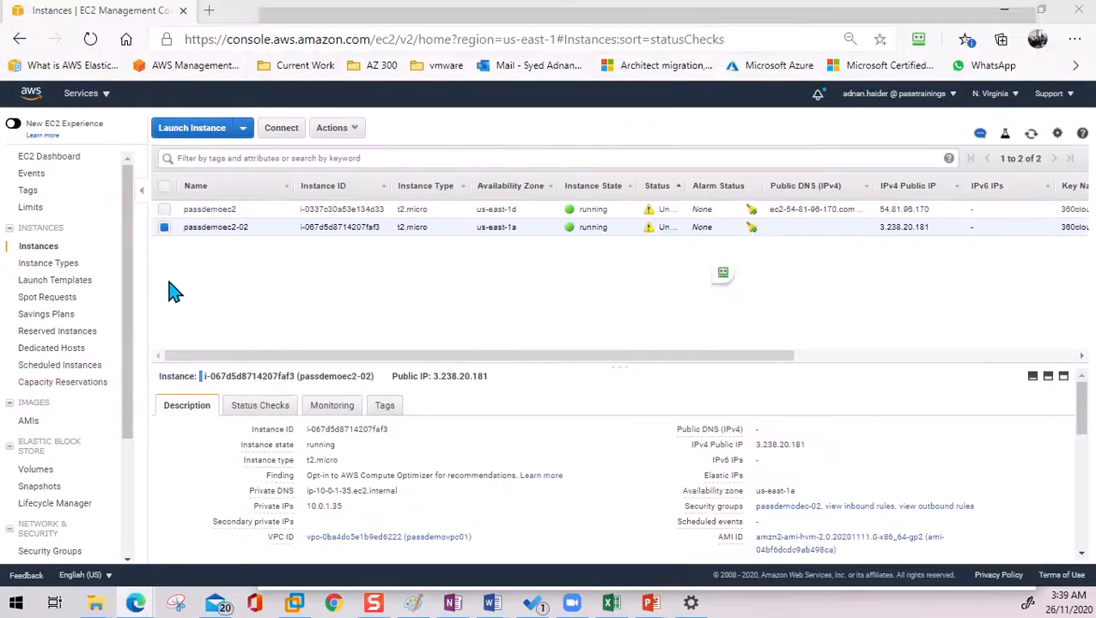
- Open the VPC console in a new browser tab and display its internet gateways list
click(86, 94)
right_click(73, 257)
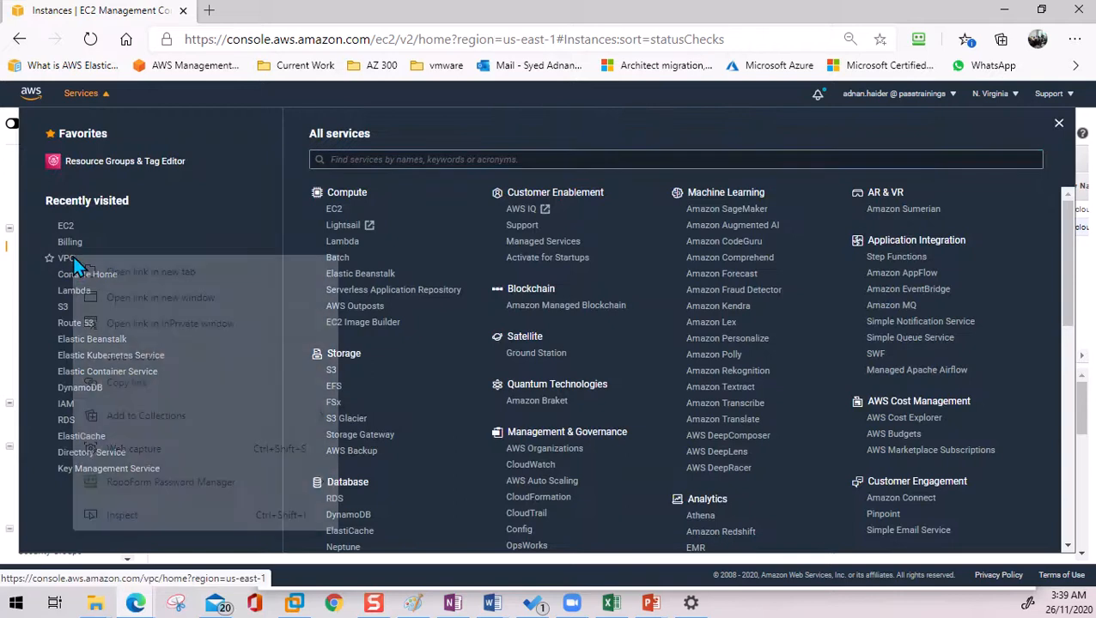
click(122, 273)
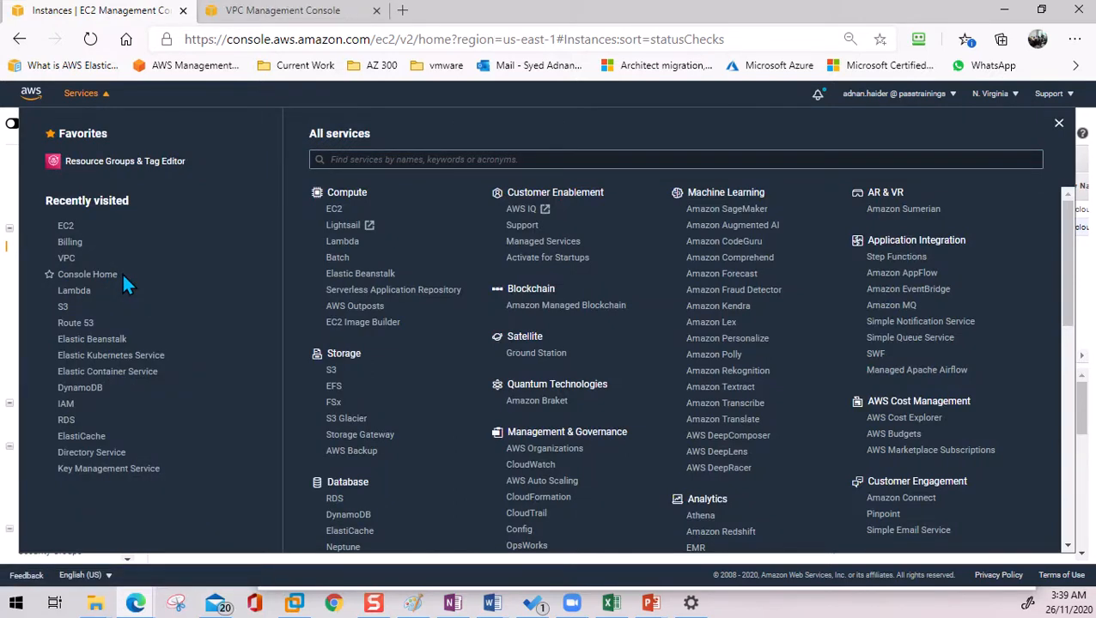
click(277, 12)
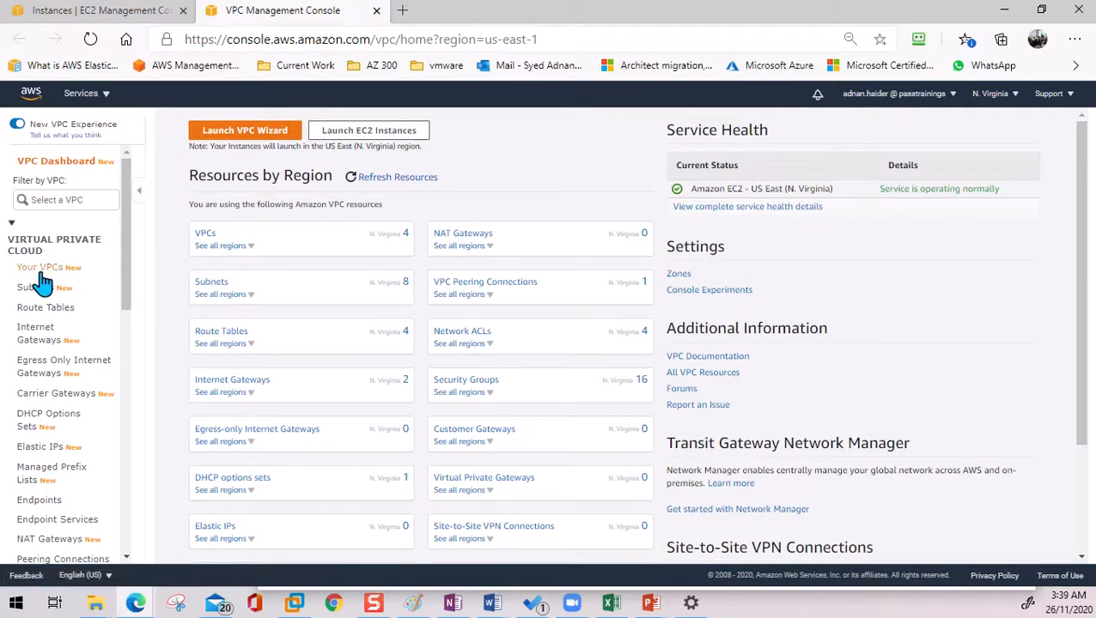
click(39, 333)
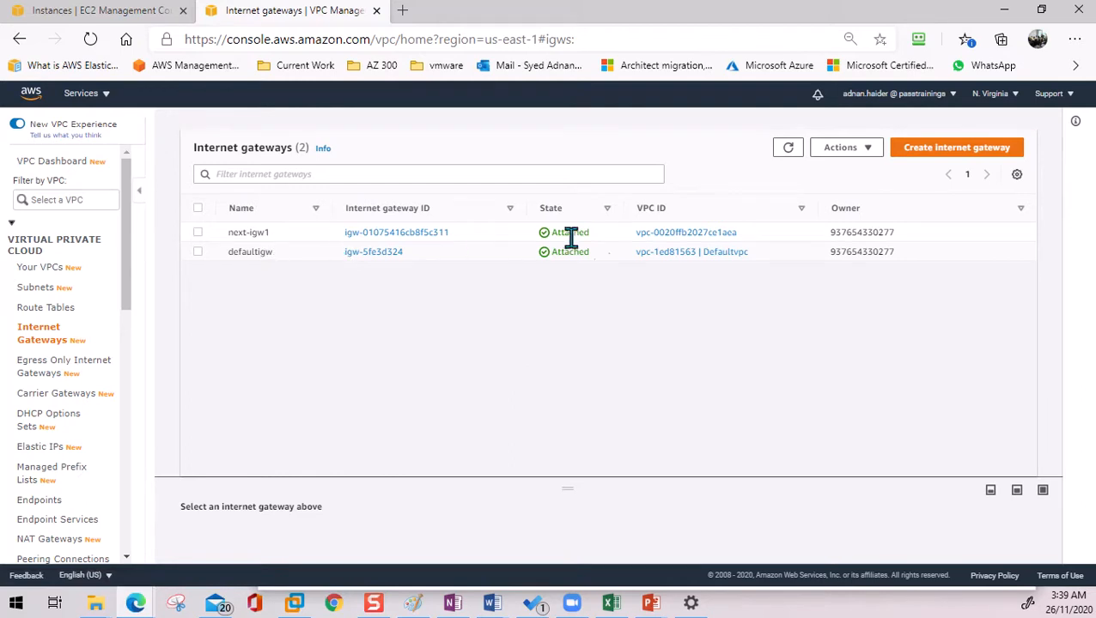
- Create an internet gateway with the name tag passdemoigw1
click(950, 155)
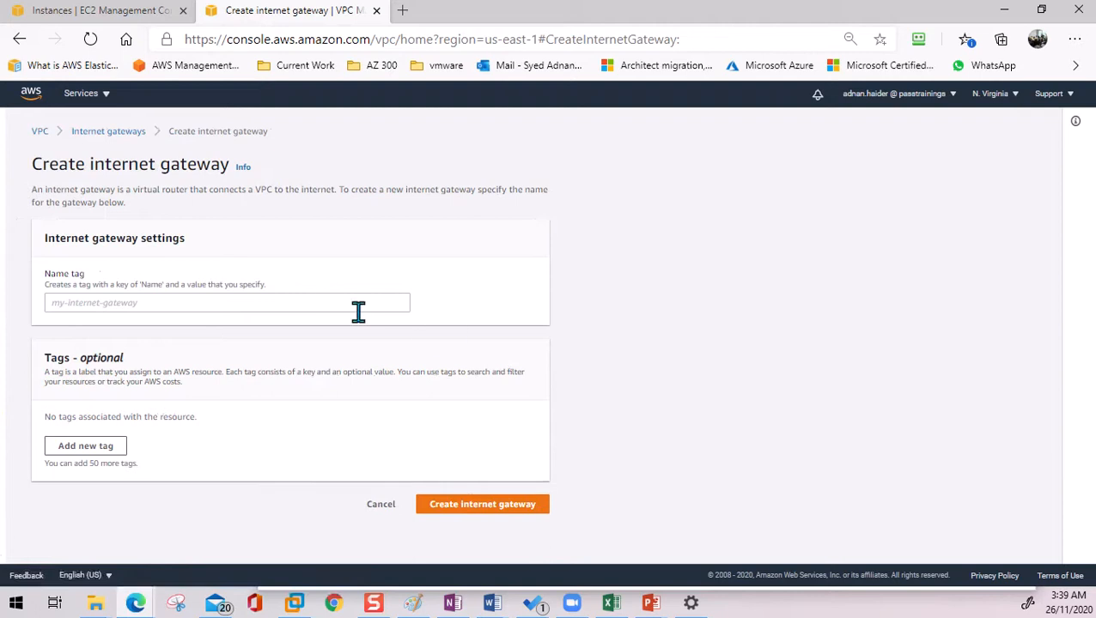
click(327, 297)
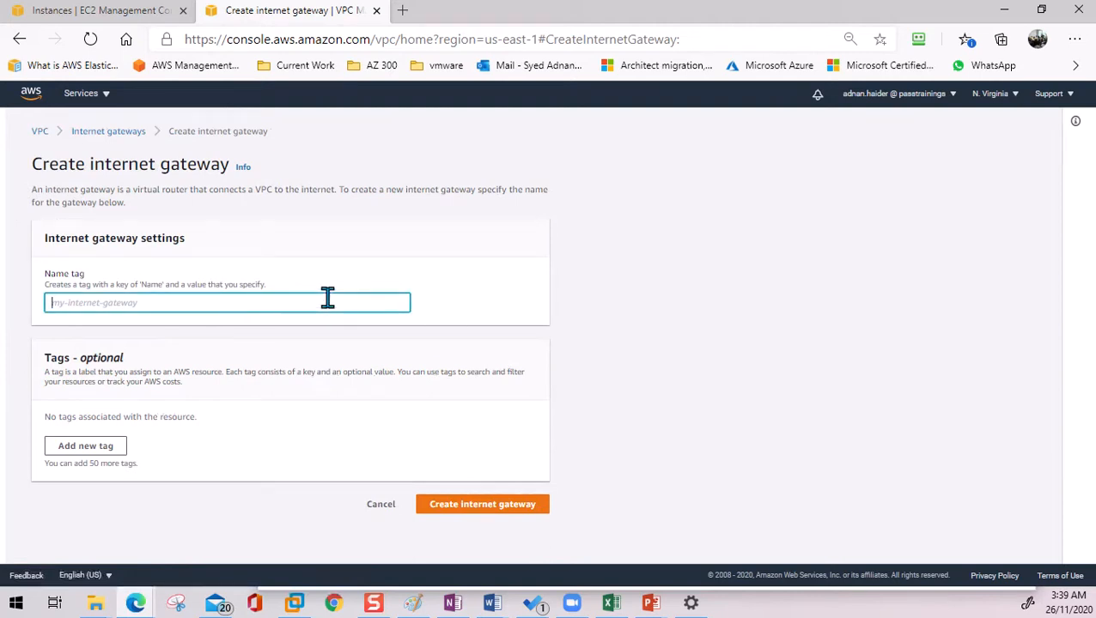
text(passdemoigw)
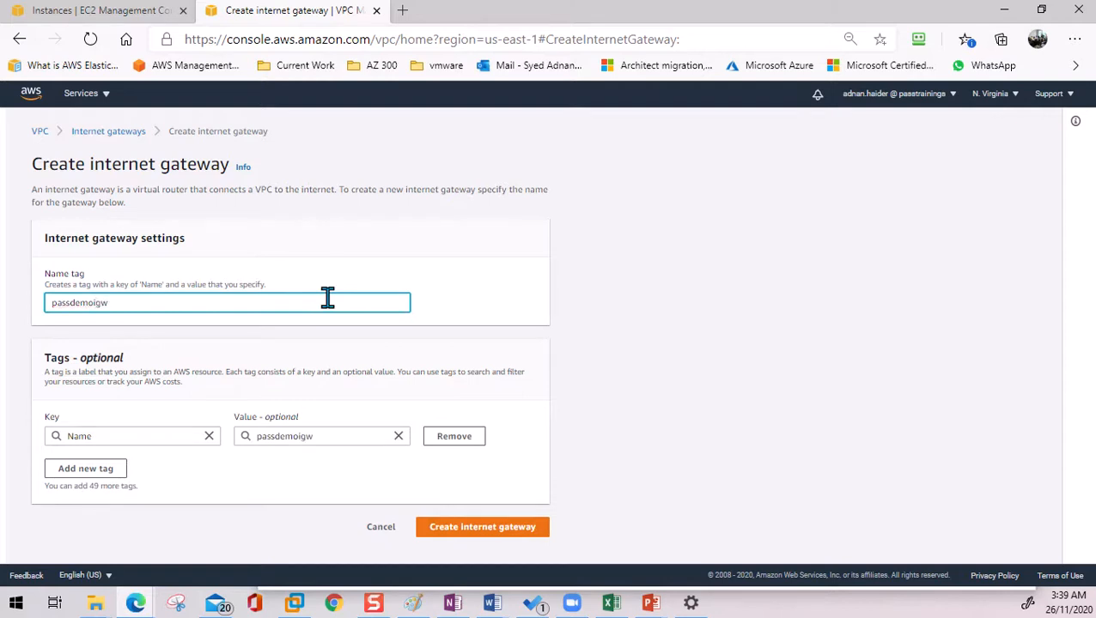
text(1)
click(496, 534)
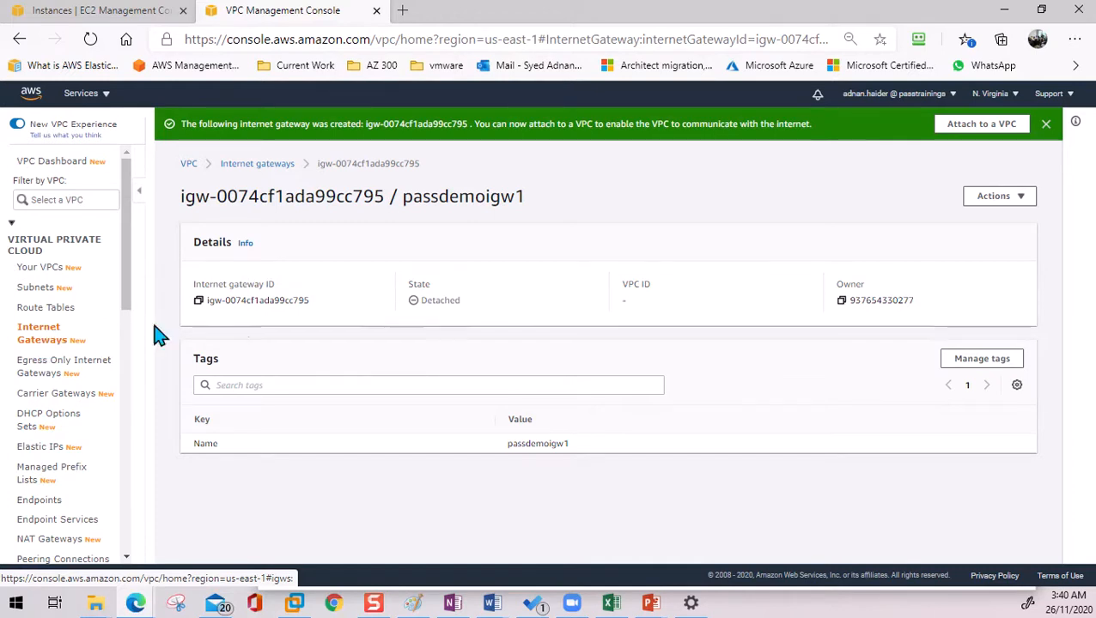
- Attach internet gateway passdemoigw1 to the VPC passdemovpc01
click(1024, 199)
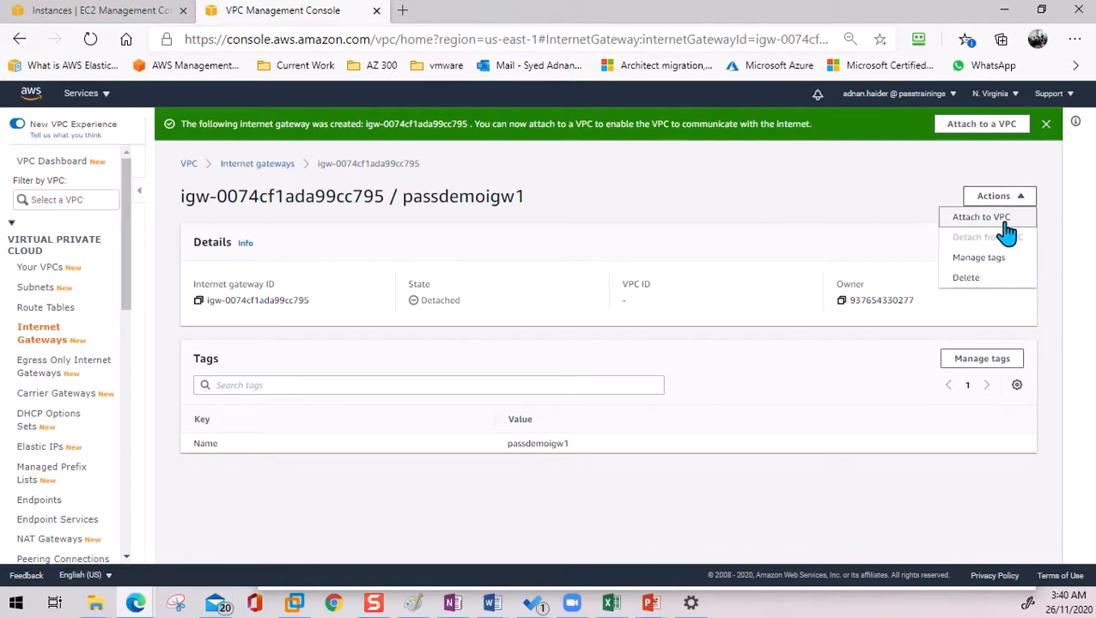
click(1003, 224)
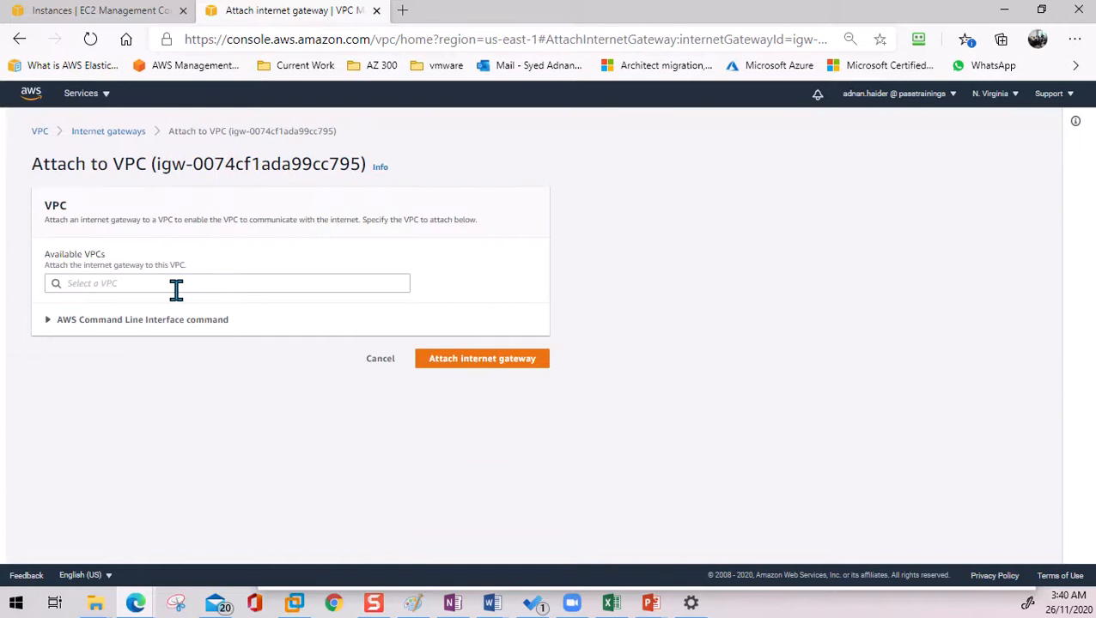
click(176, 284)
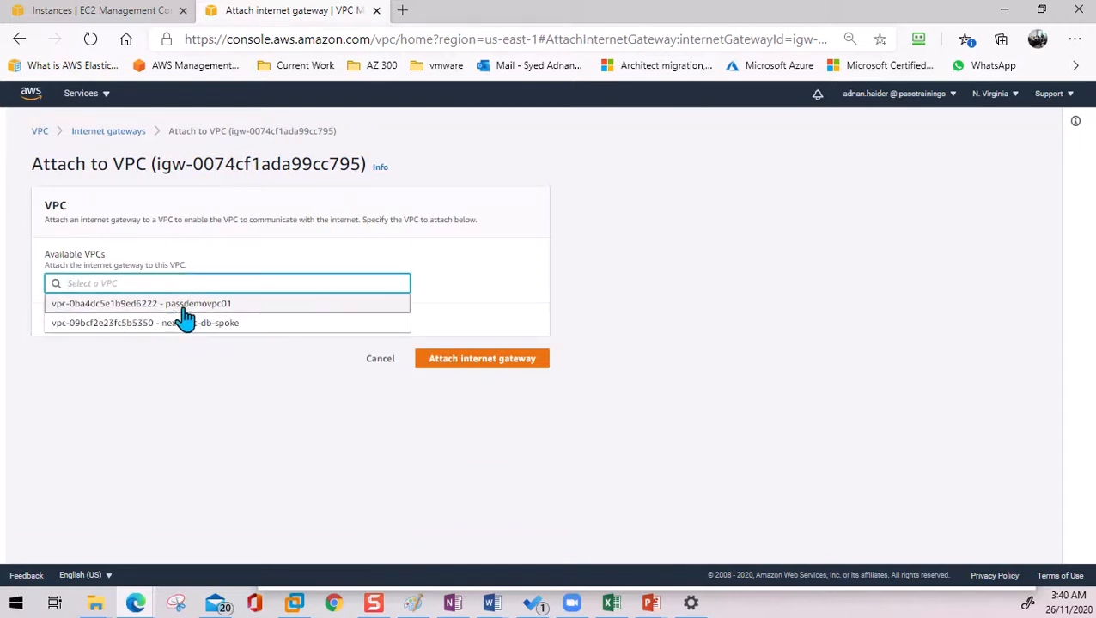
click(191, 309)
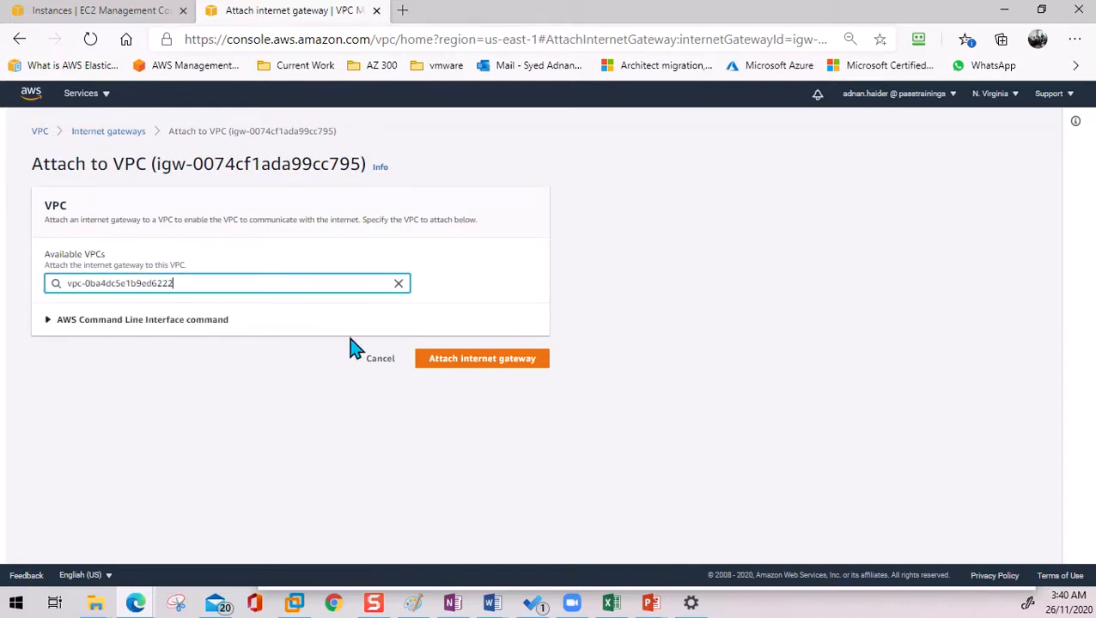
click(467, 367)
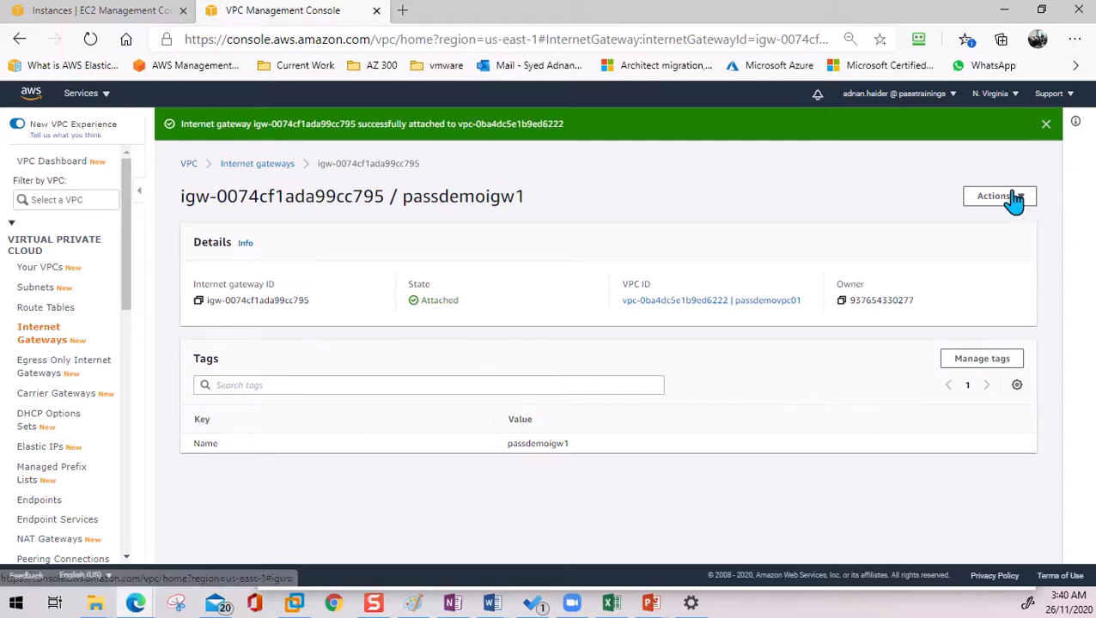
- Add a route to passdemovpc01's route table with destination 0.0.0.0/0 and internet gateway passdemoigw1 as target, and save the routes
click(62, 311)
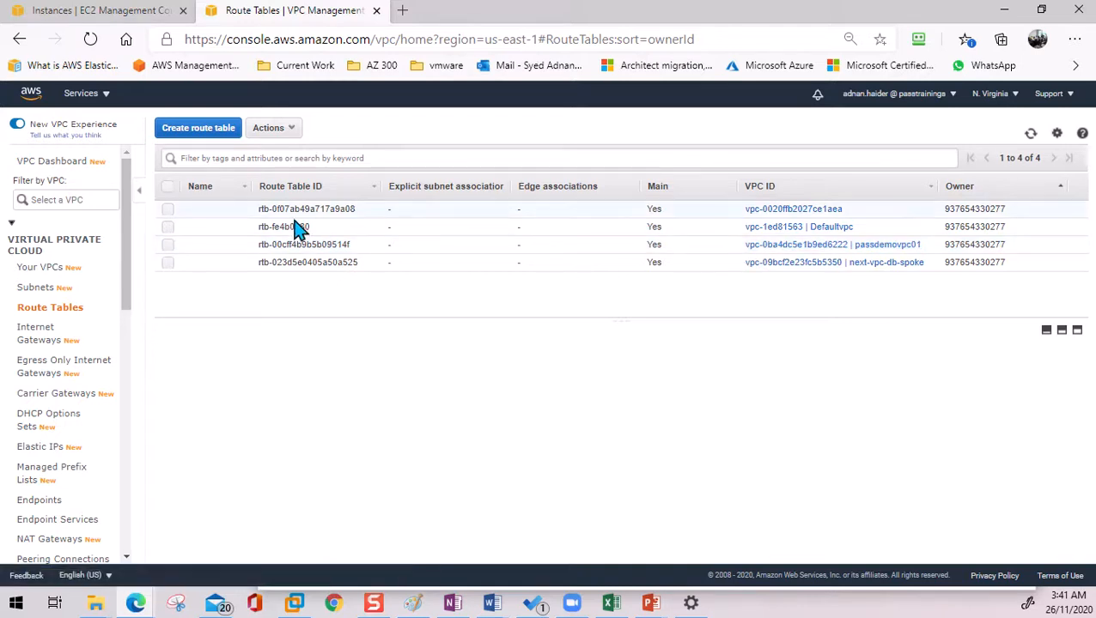
click(293, 244)
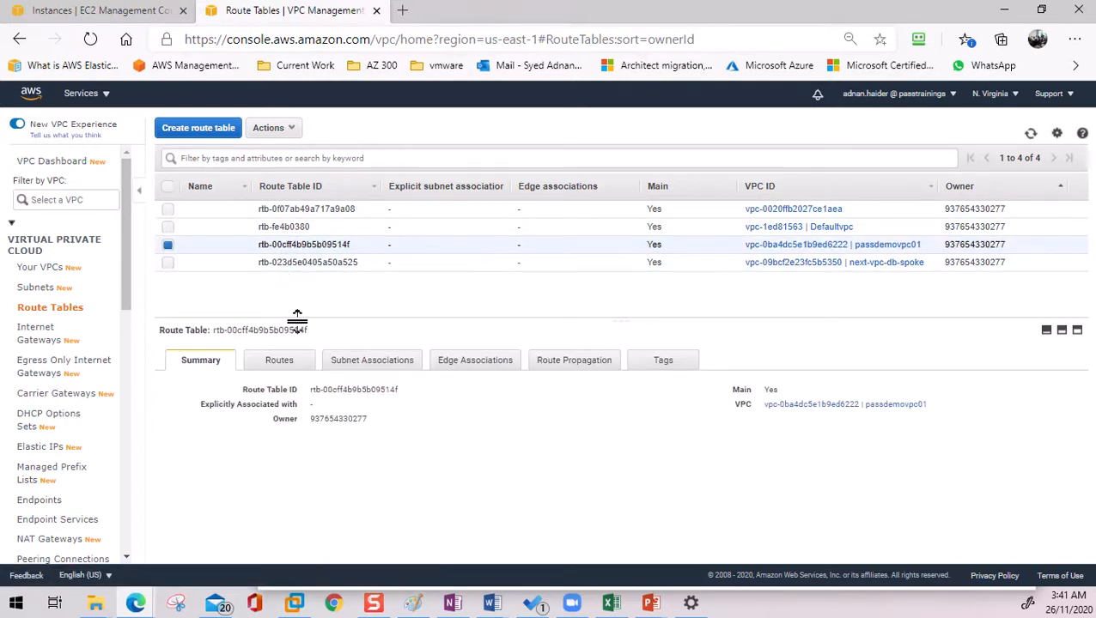
click(292, 364)
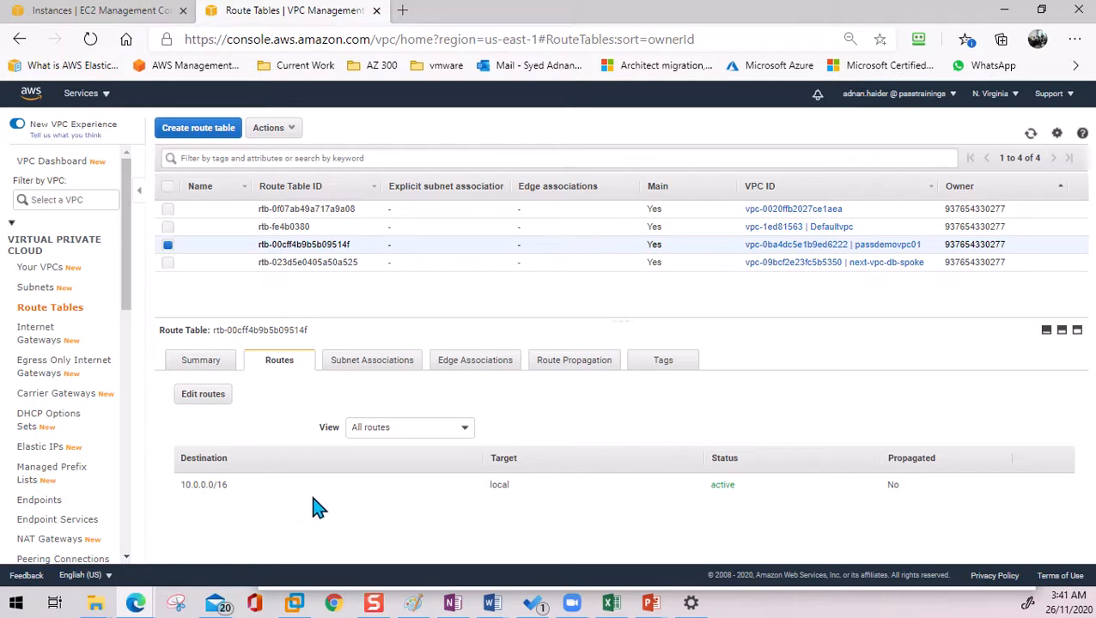
click(210, 396)
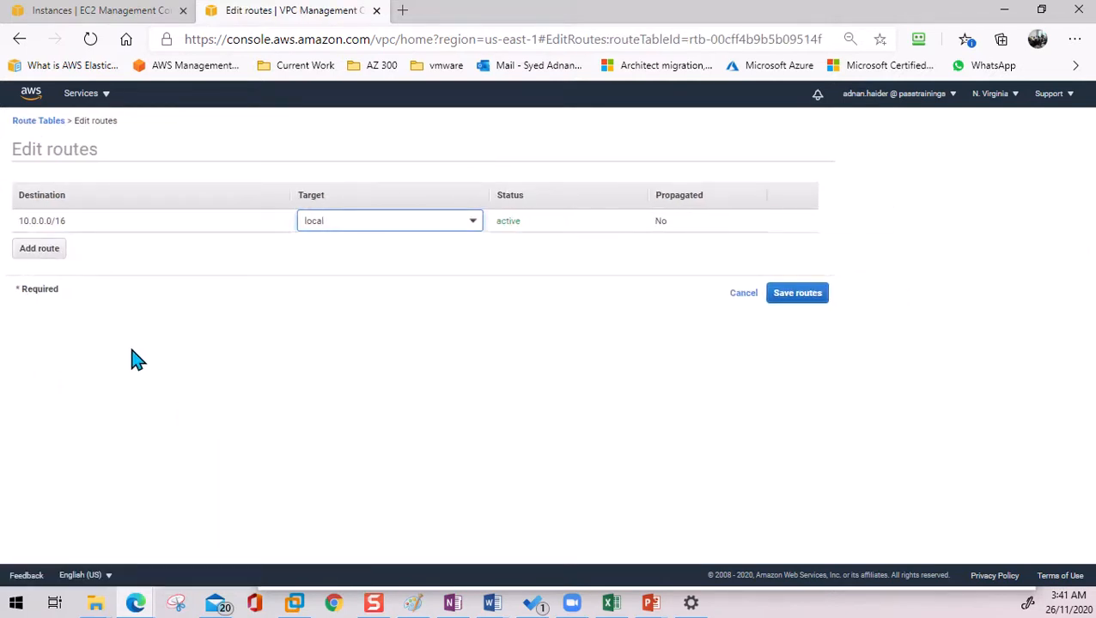
click(40, 249)
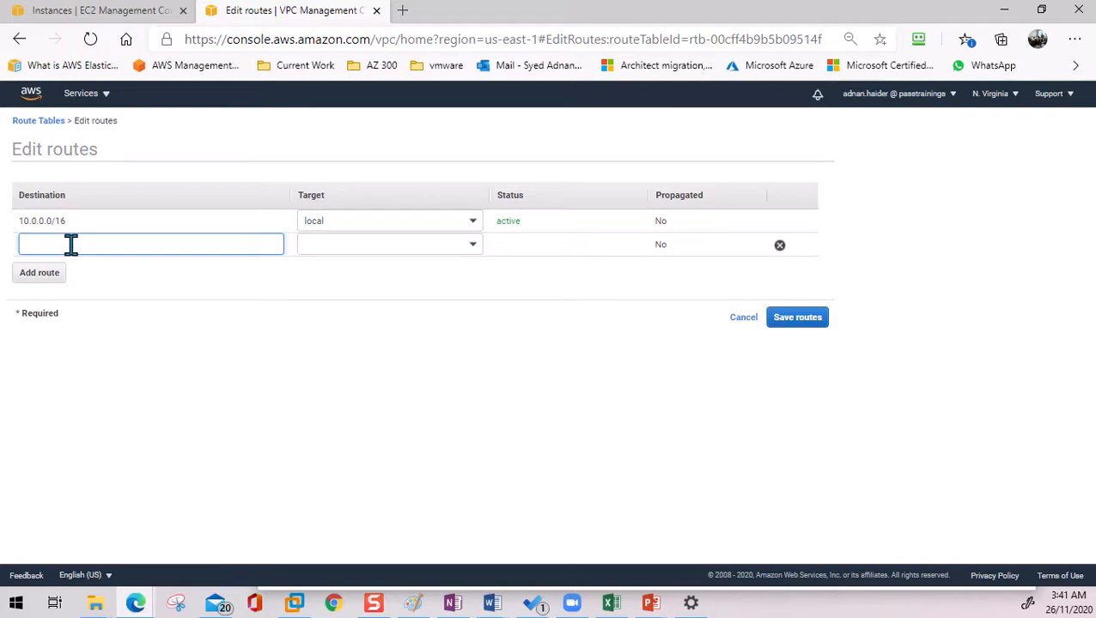
text(0)
click(73, 276)
click(376, 243)
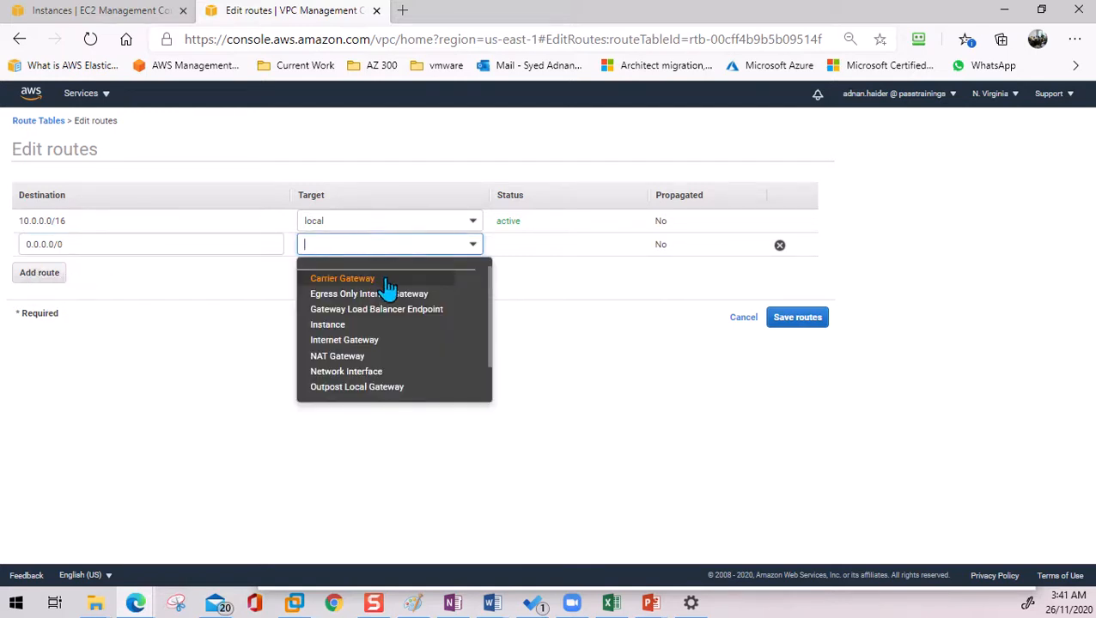
click(362, 342)
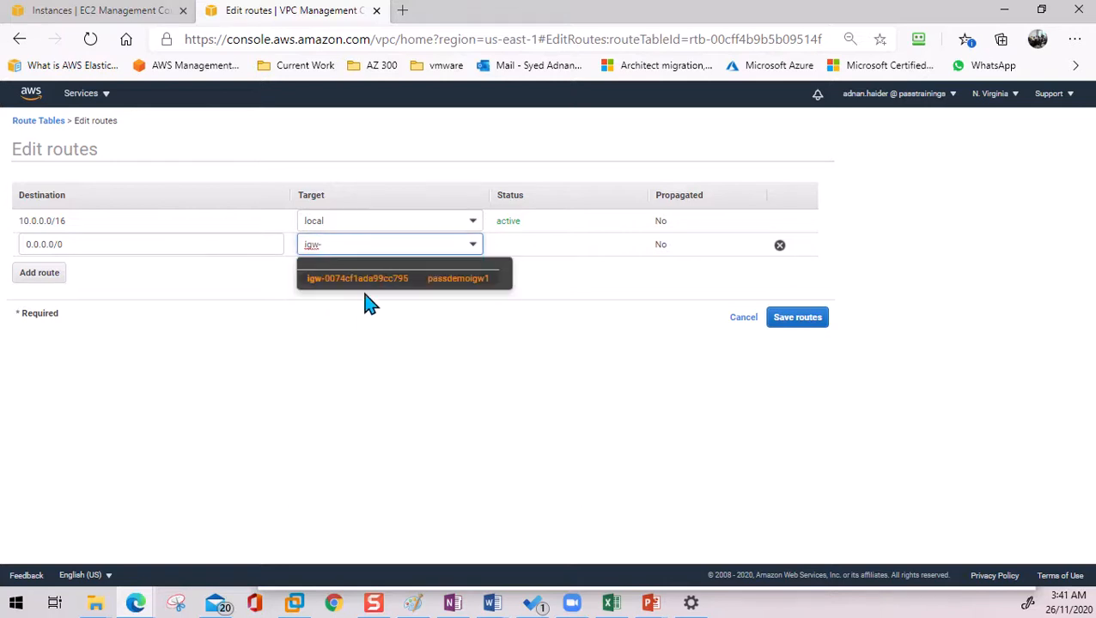
click(461, 285)
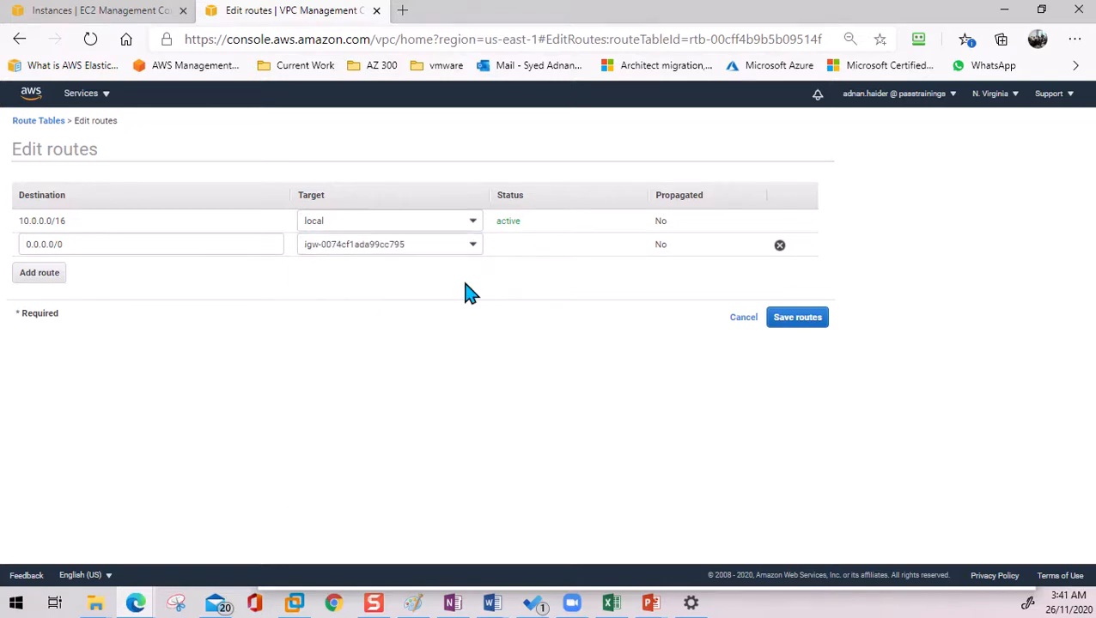
click(801, 330)
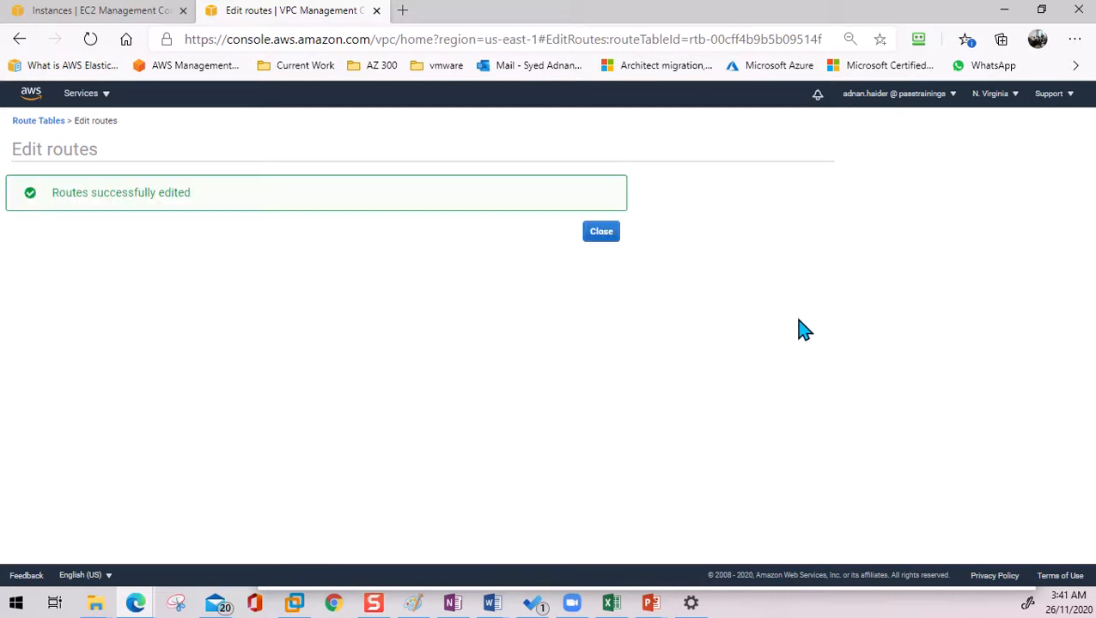
click(601, 233)
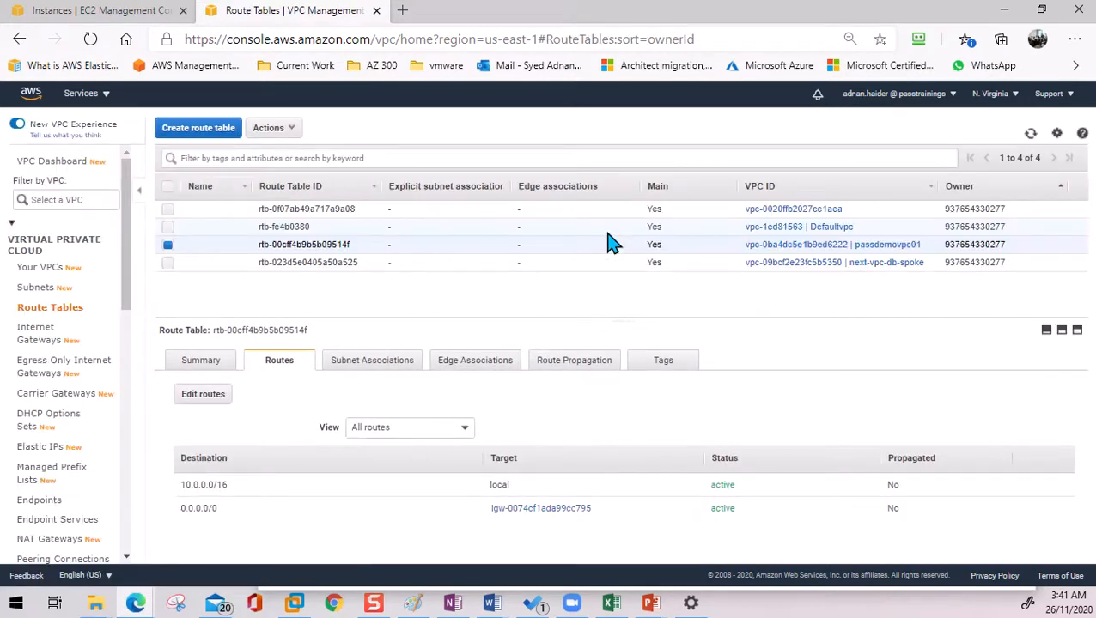
- Return to the EC2 instances list and connect to passdemoec2-02 using EC2 Instance Connect (browser-based SSH connection)
click(53, 294)
click(98, 11)
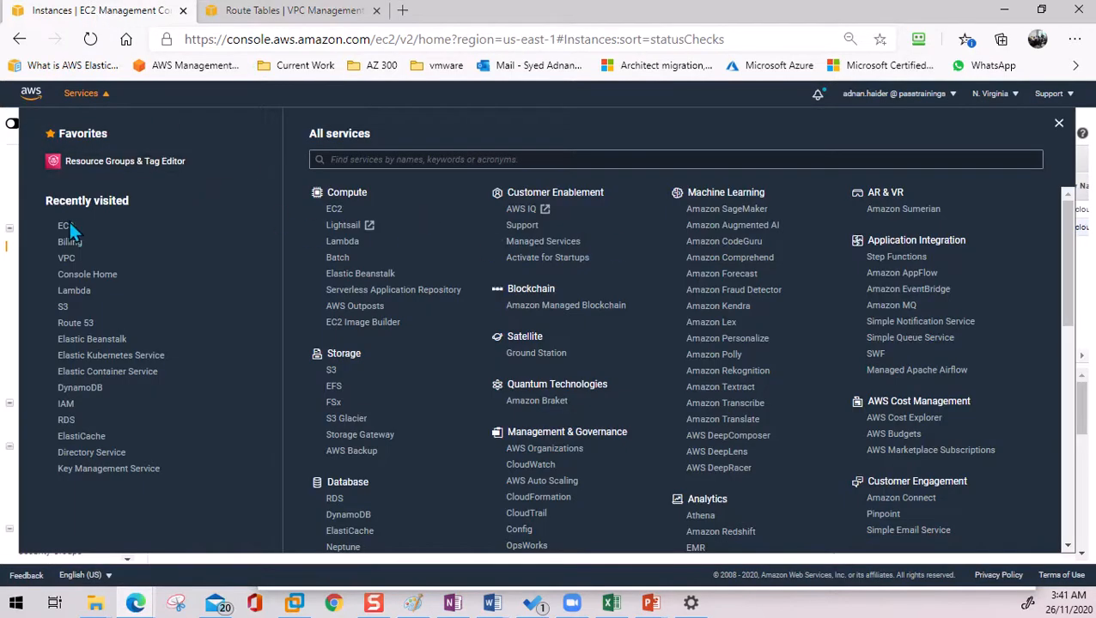
click(12, 272)
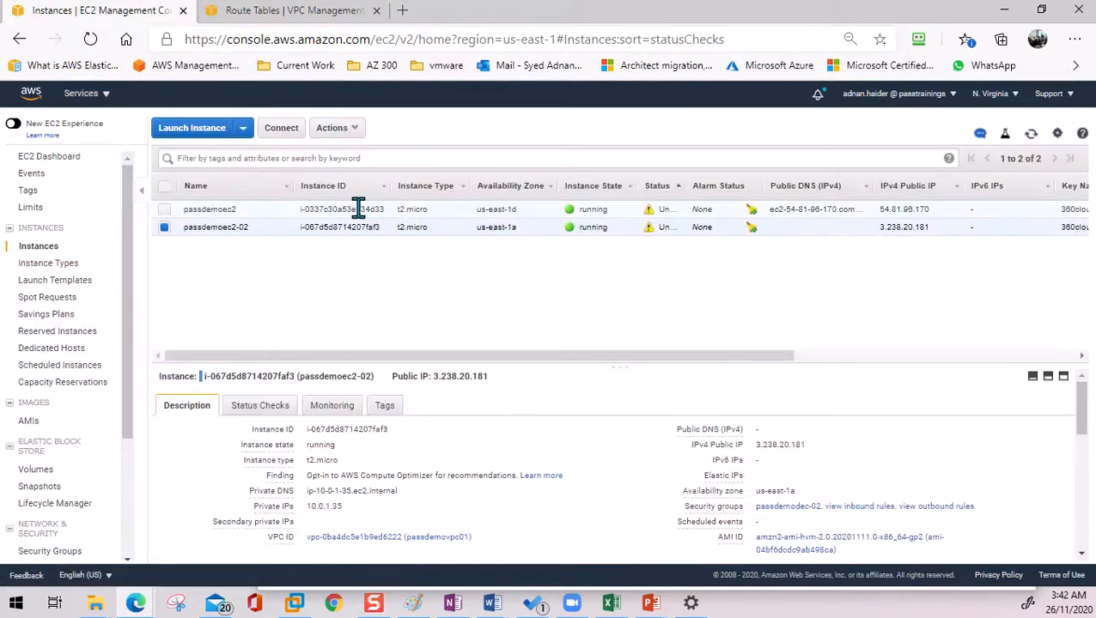
click(281, 129)
click(535, 209)
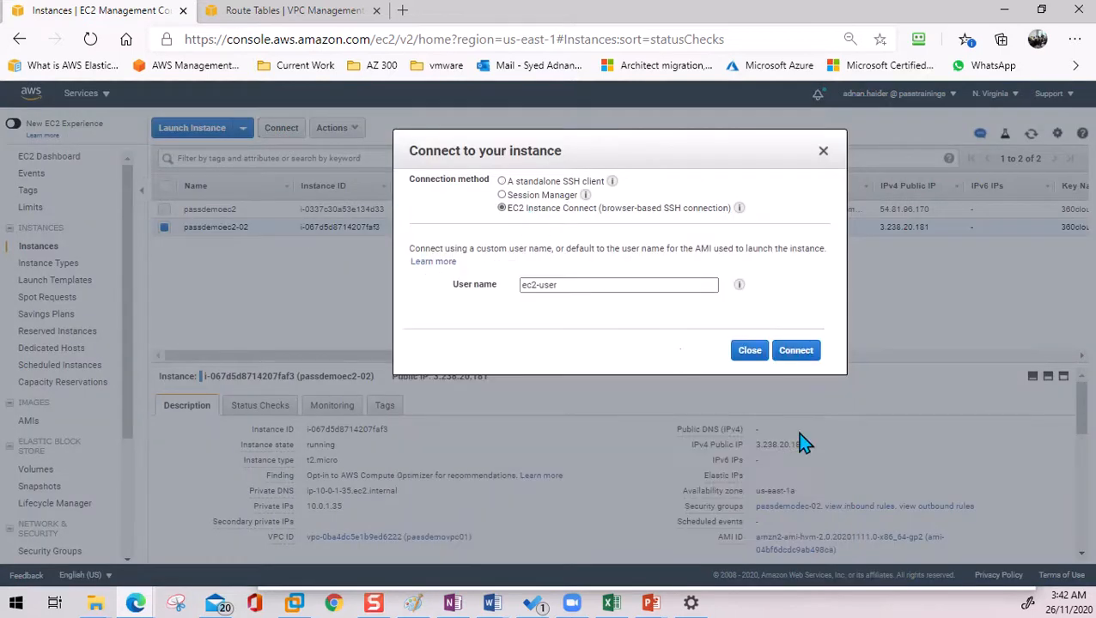
click(806, 355)
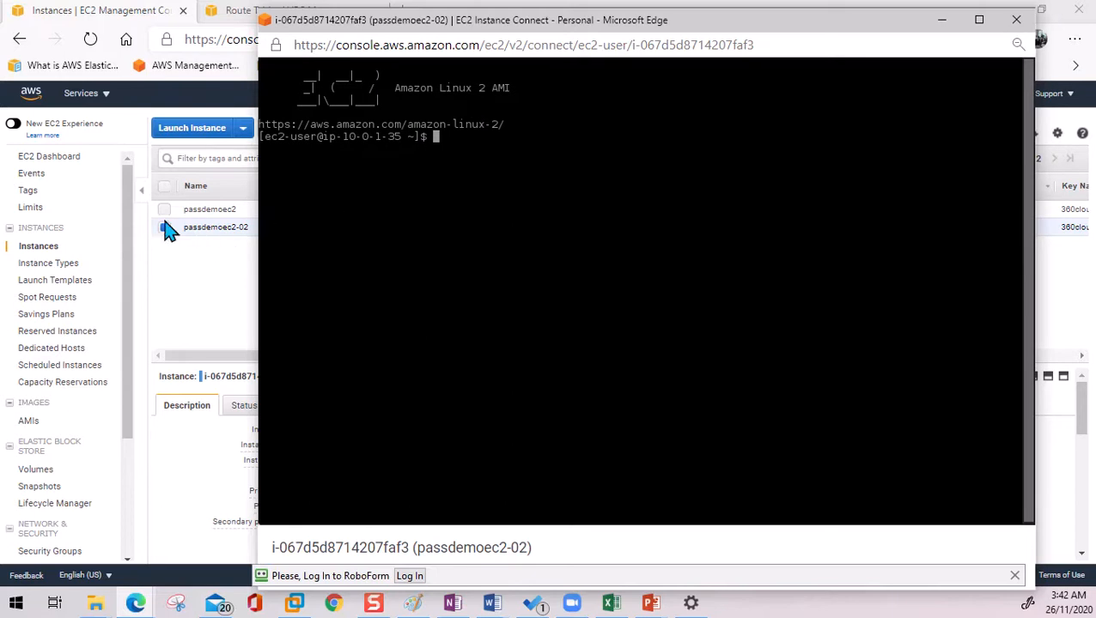
- Bring the EC2 instances list back in front of the terminal and switch to the PowerPoint presentation
click(184, 249)
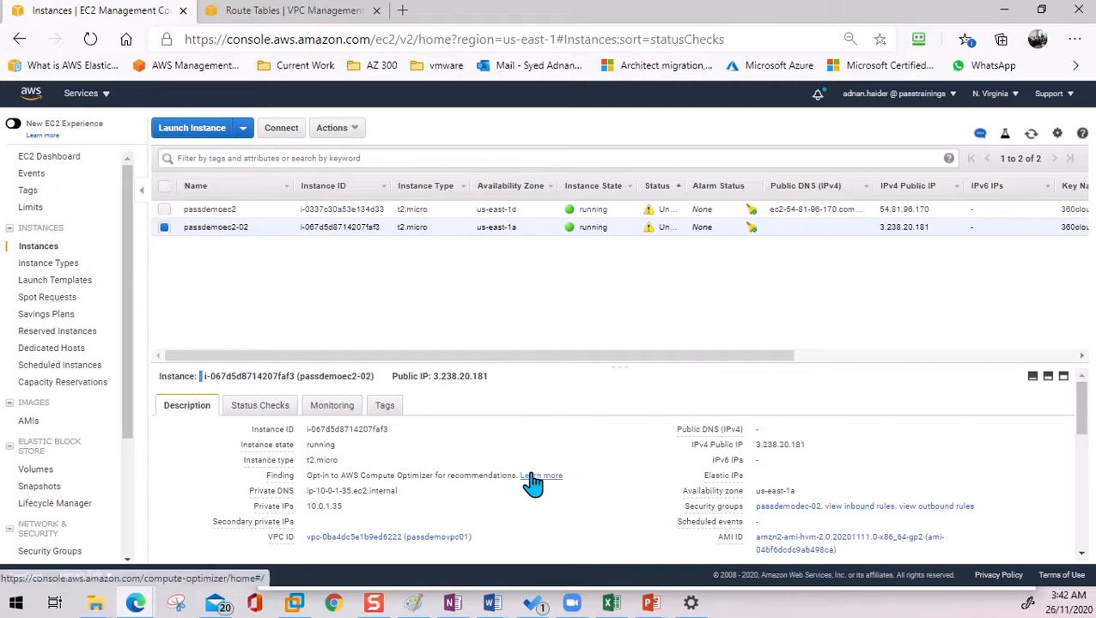
click(826, 554)
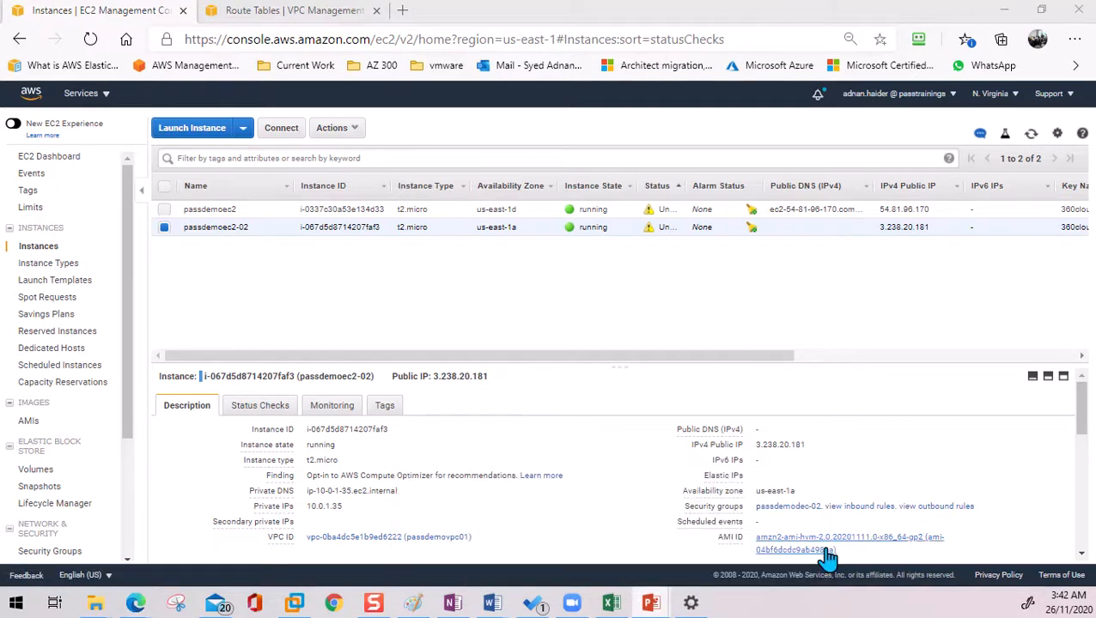